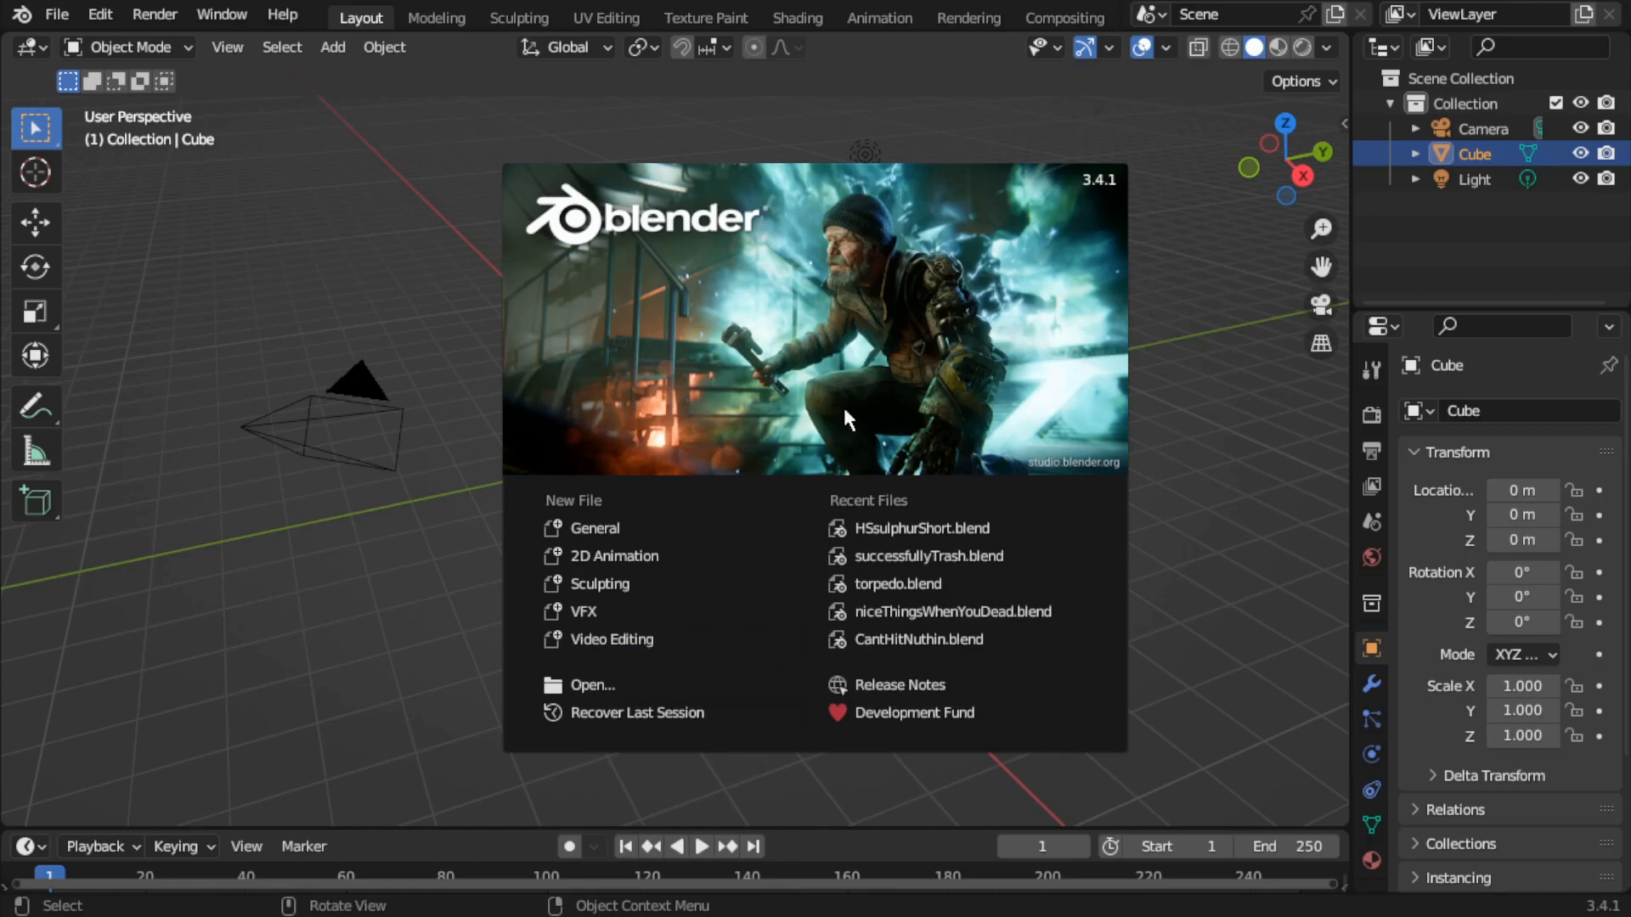
Create a new file from the Video Editing template.
{"action": "left_click", "coordinate": [602, 644]}
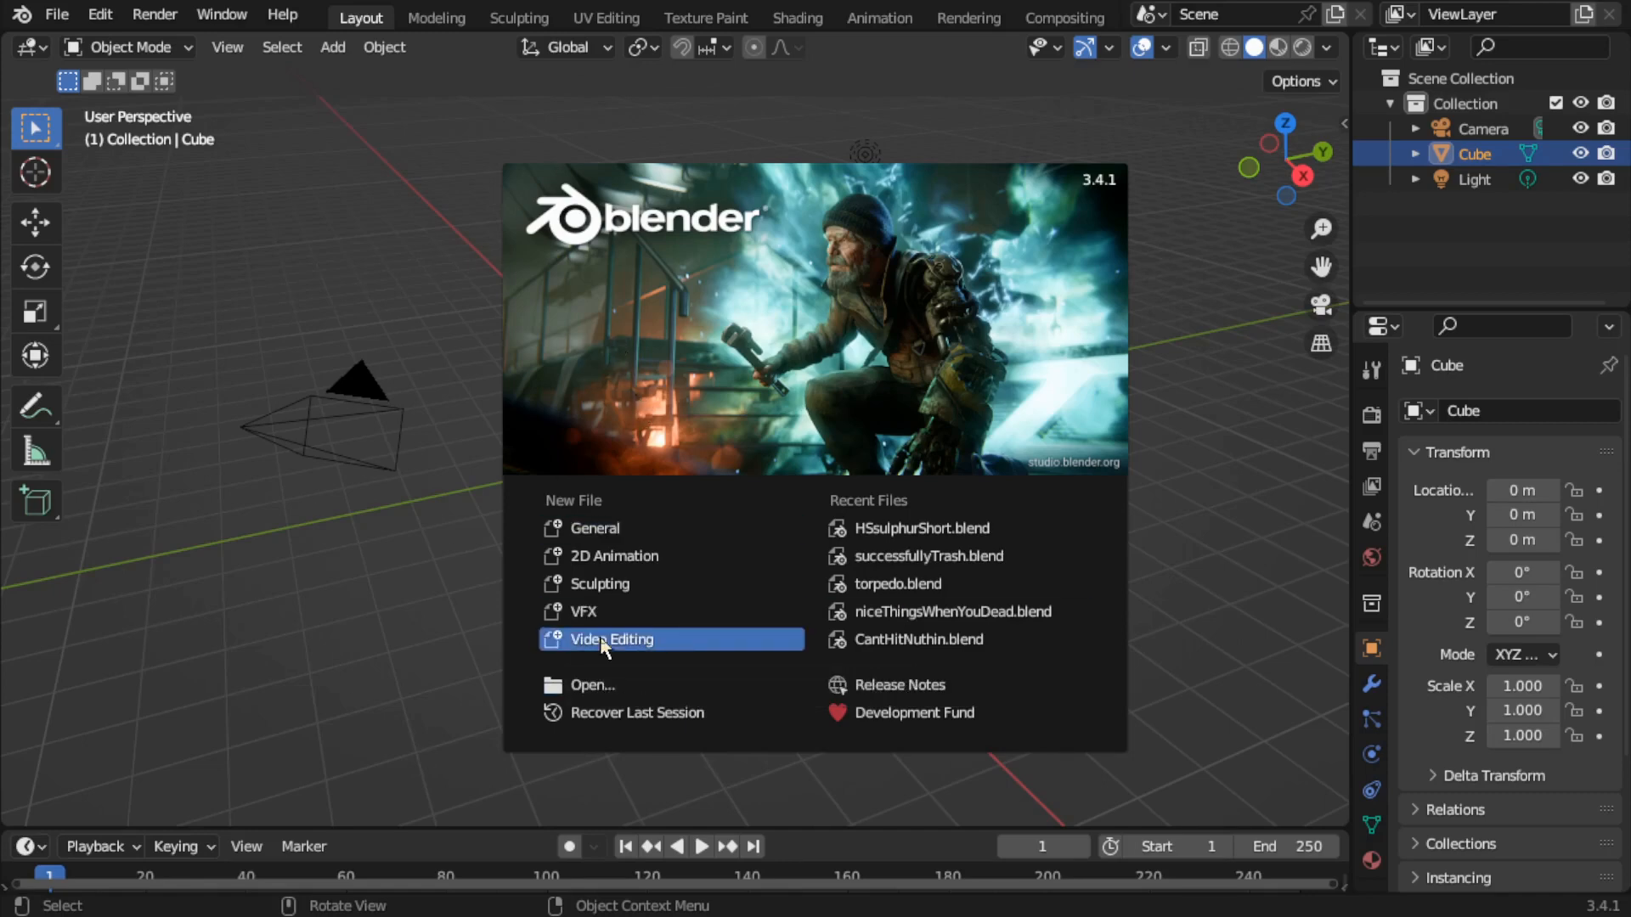
{"action": "left_click", "coordinate": [58, 17]}
{"action": "mouse_move", "coordinate": [63, 42]}
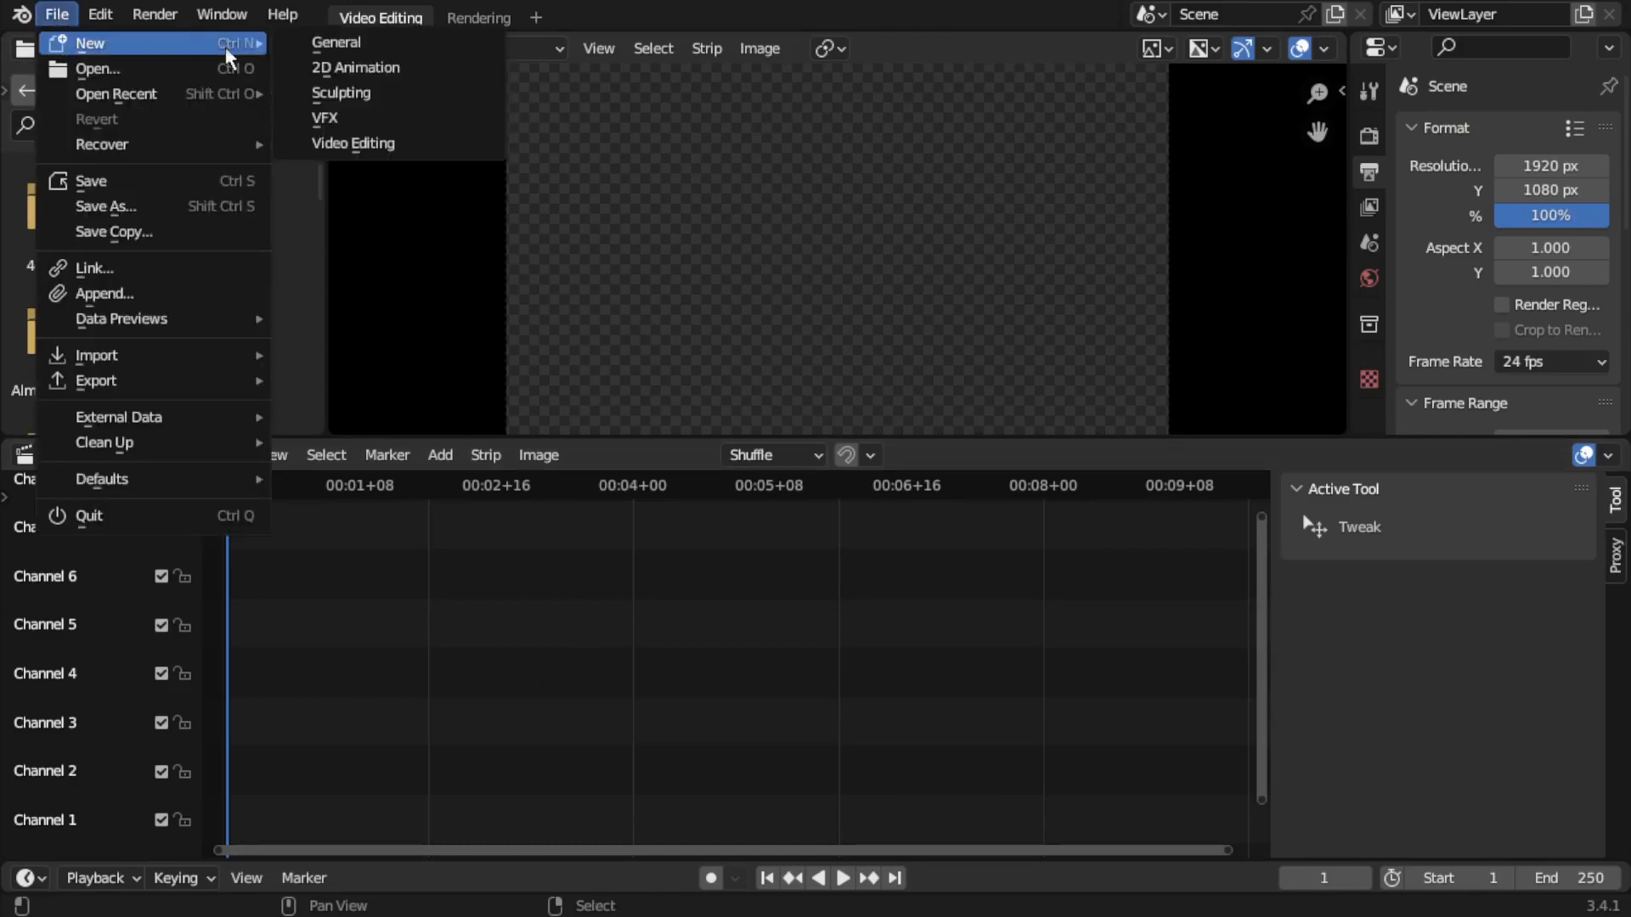
{"action": "left_click", "coordinate": [361, 146]}
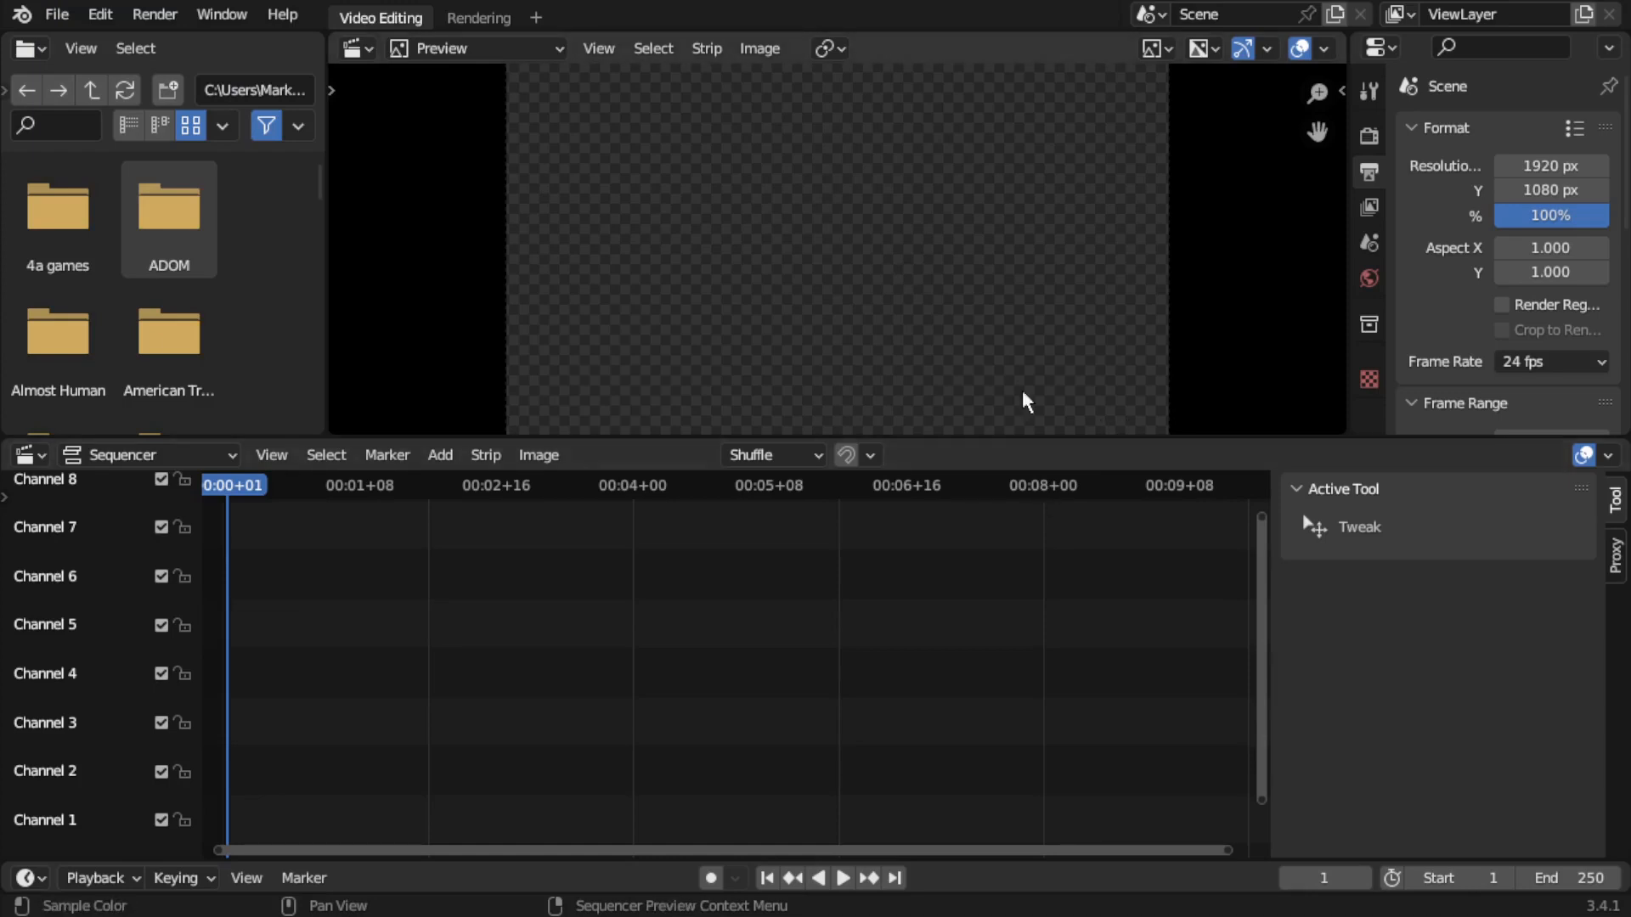
Set the output resolution to a vertical format of 1080 px in X and 1920 px in Y.
{"action": "key", "text": "Home"}
{"action": "scroll", "coordinate": [930, 244], "scroll_direction": "down", "scroll_amount": 1}
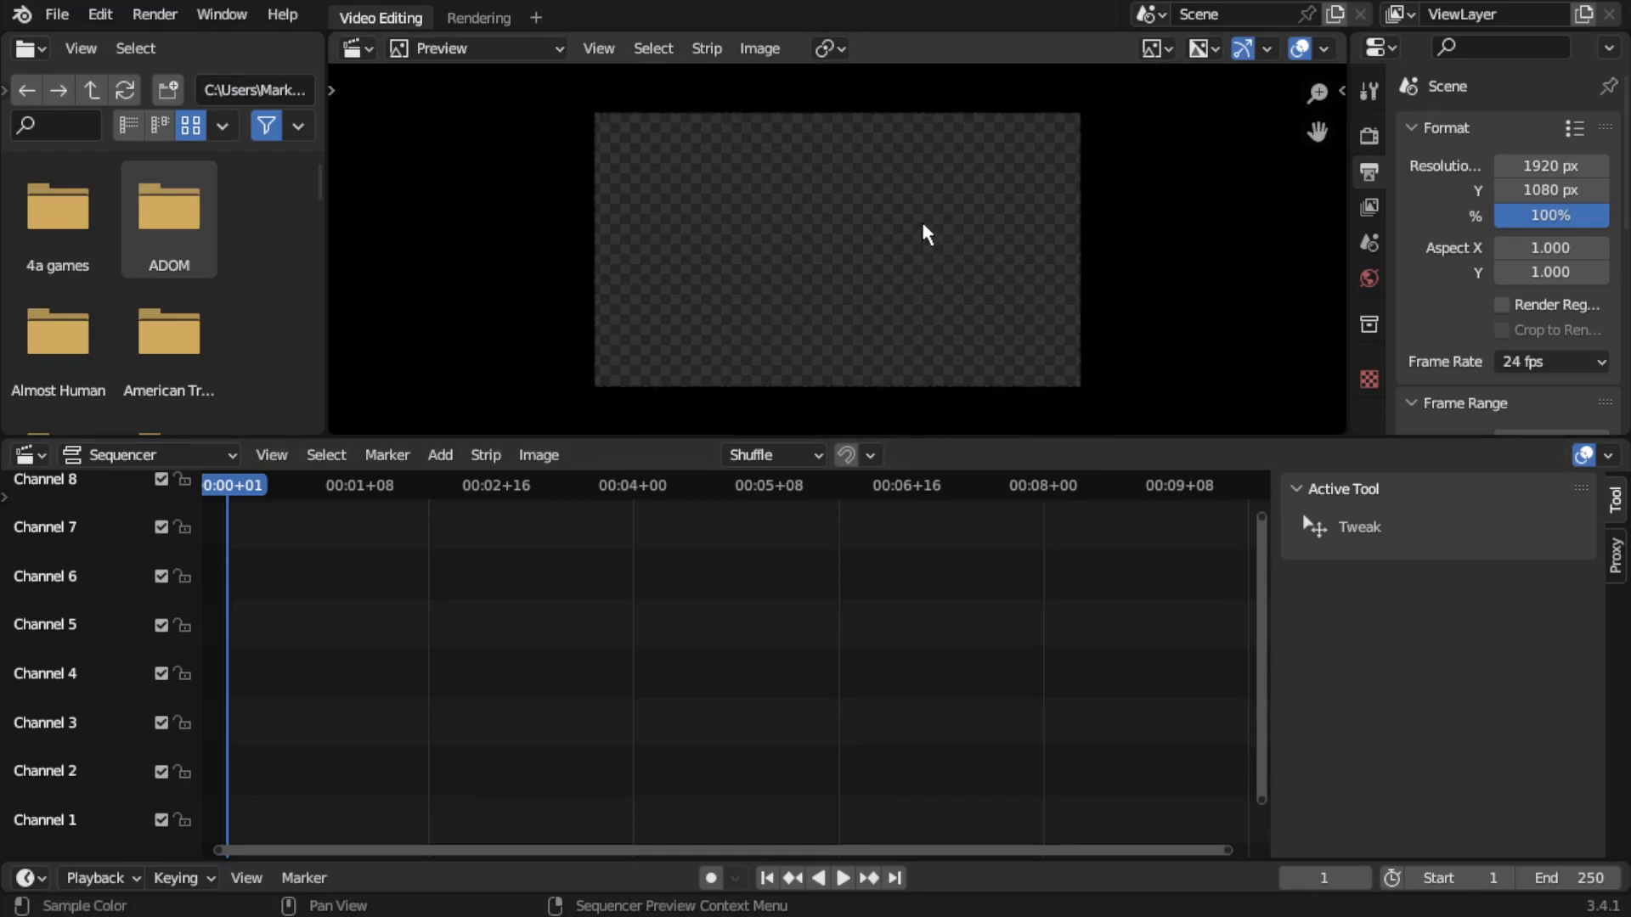
{"action": "scroll", "coordinate": [926, 240], "scroll_direction": "down", "scroll_amount": 1}
{"action": "scroll", "coordinate": [1164, 248], "scroll_direction": "down", "scroll_amount": 1}
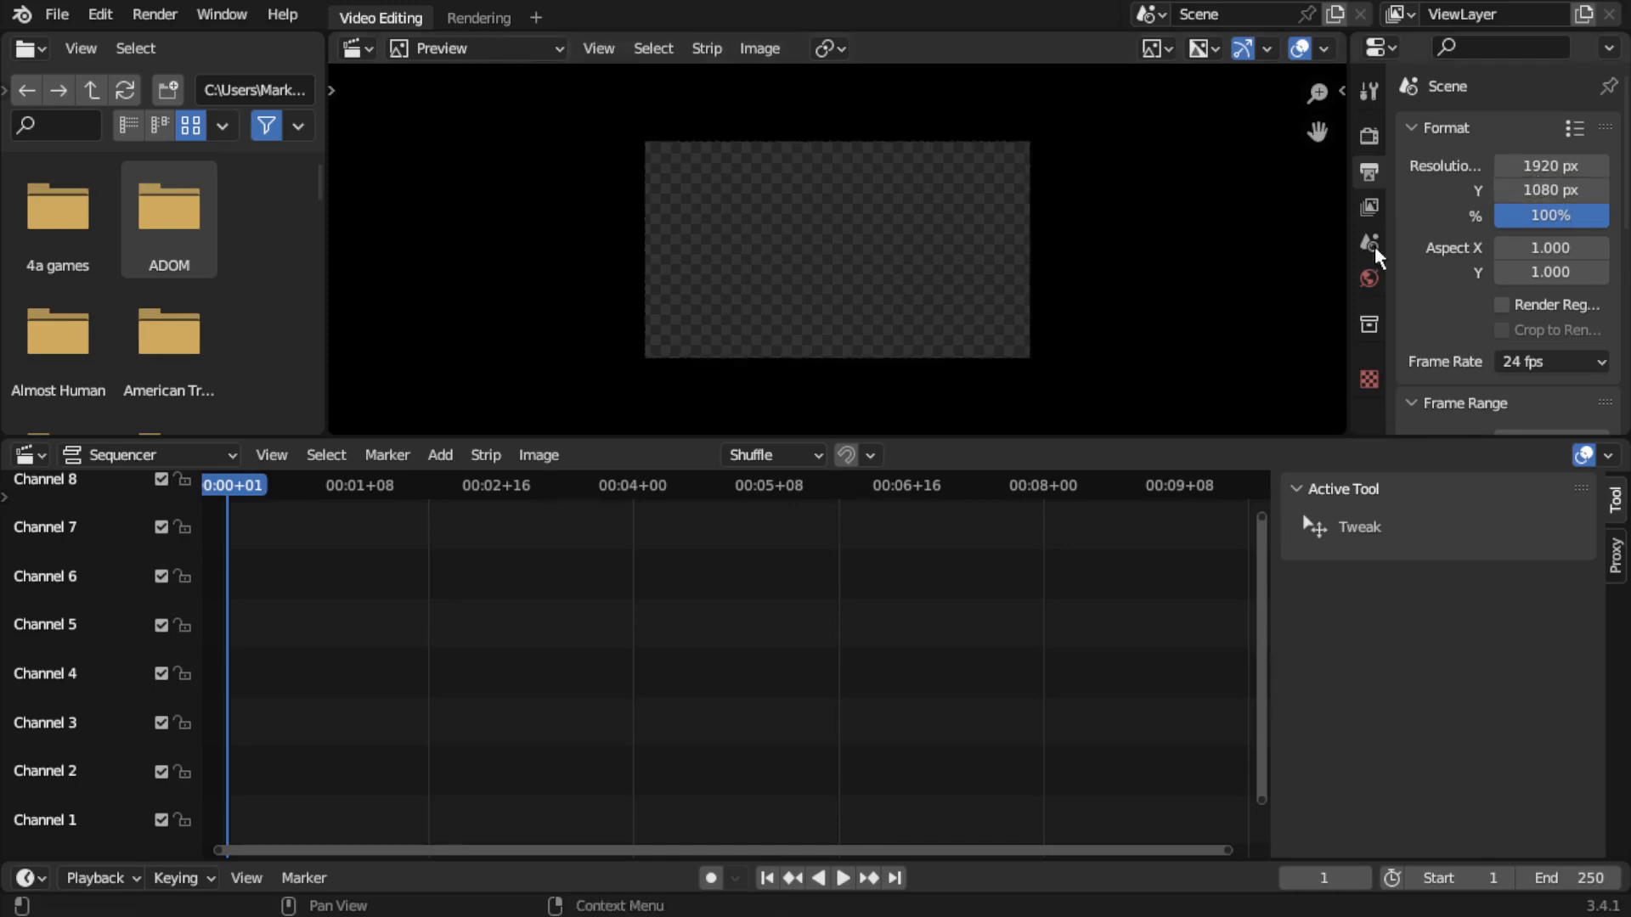
{"action": "scroll", "coordinate": [1201, 279], "scroll_direction": "down", "scroll_amount": 1}
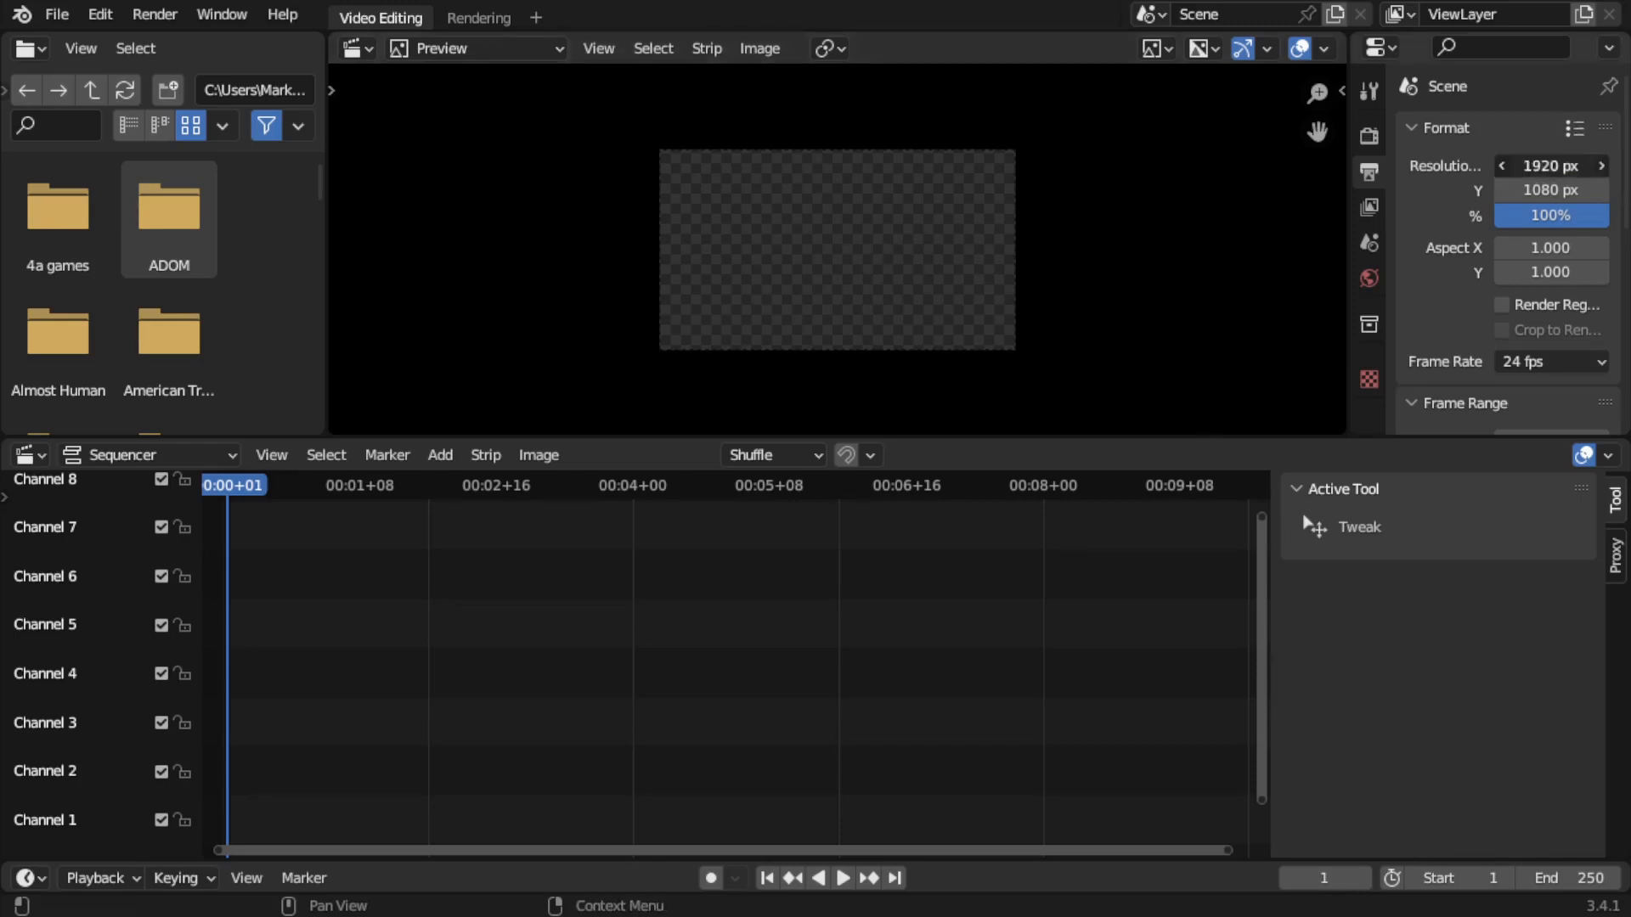
{"action": "left_click", "coordinate": [1544, 163]}
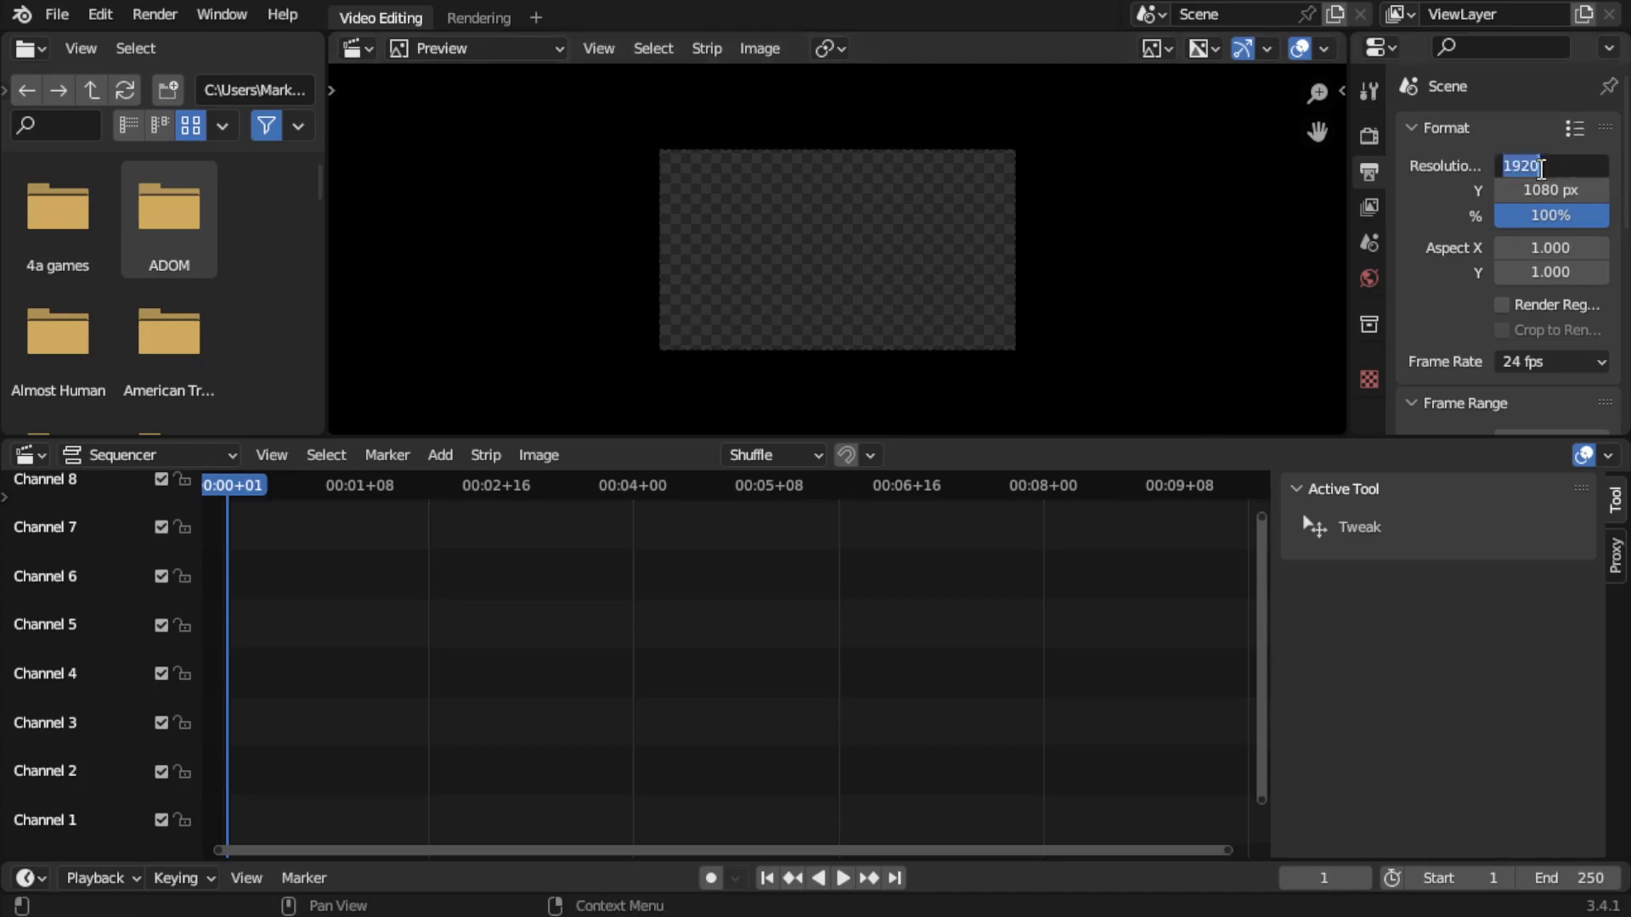
{"action": "type", "text": "10"}
{"action": "key", "text": "Tab"}
{"action": "type", "text": "1"}
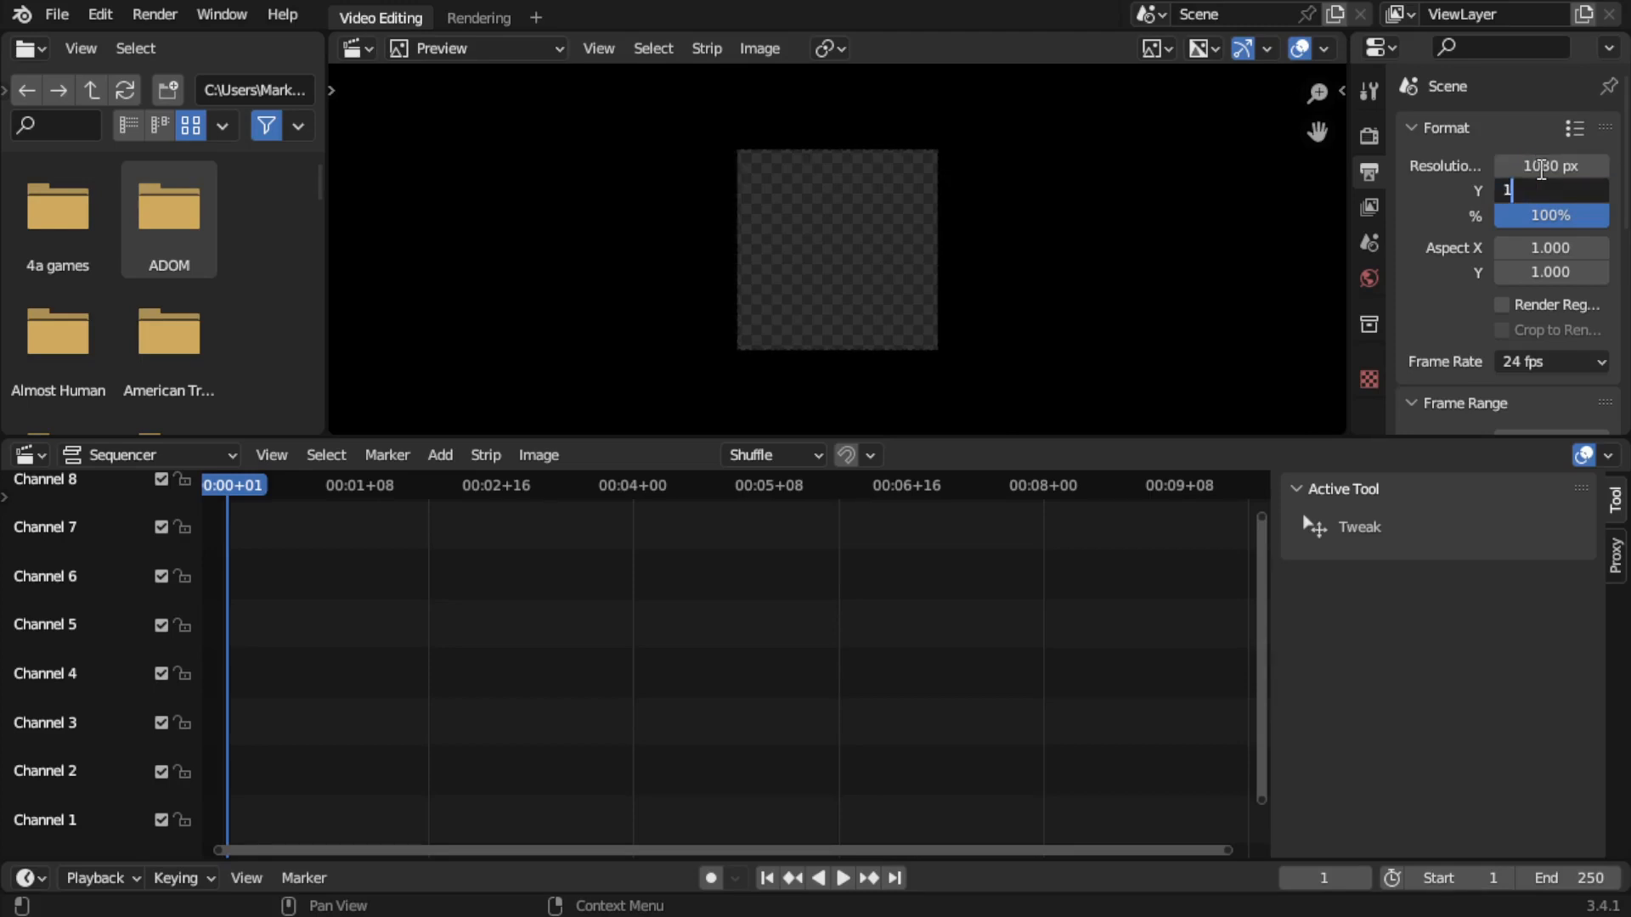
{"action": "type", "text": "920"}
{"action": "key", "text": "Tab"}
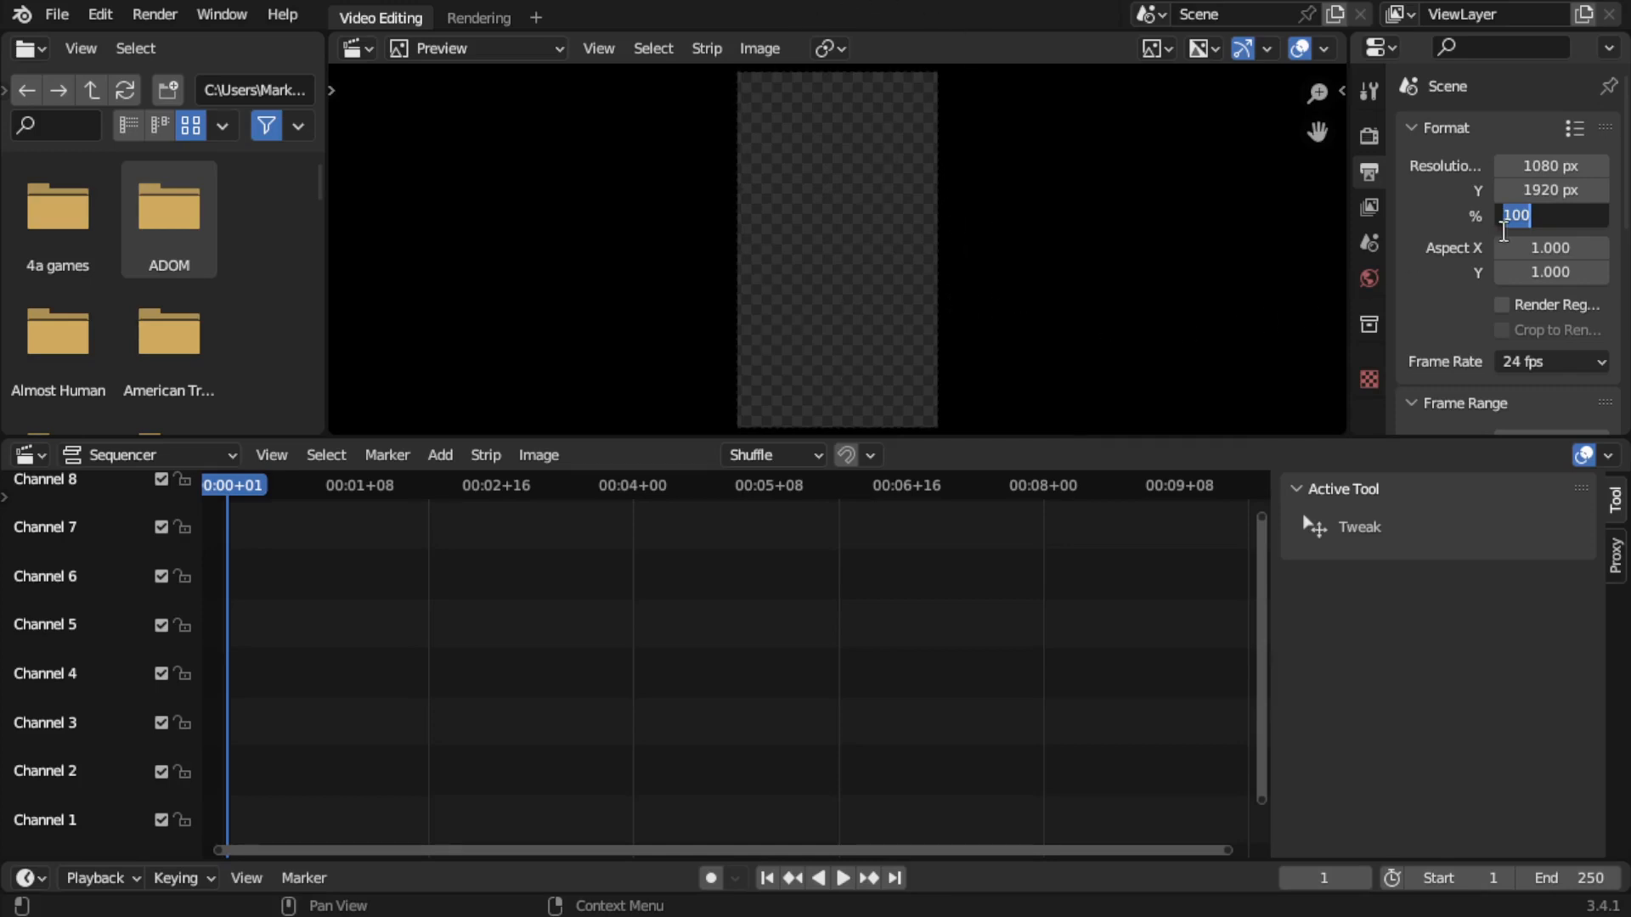
{"action": "key", "text": "Return"}
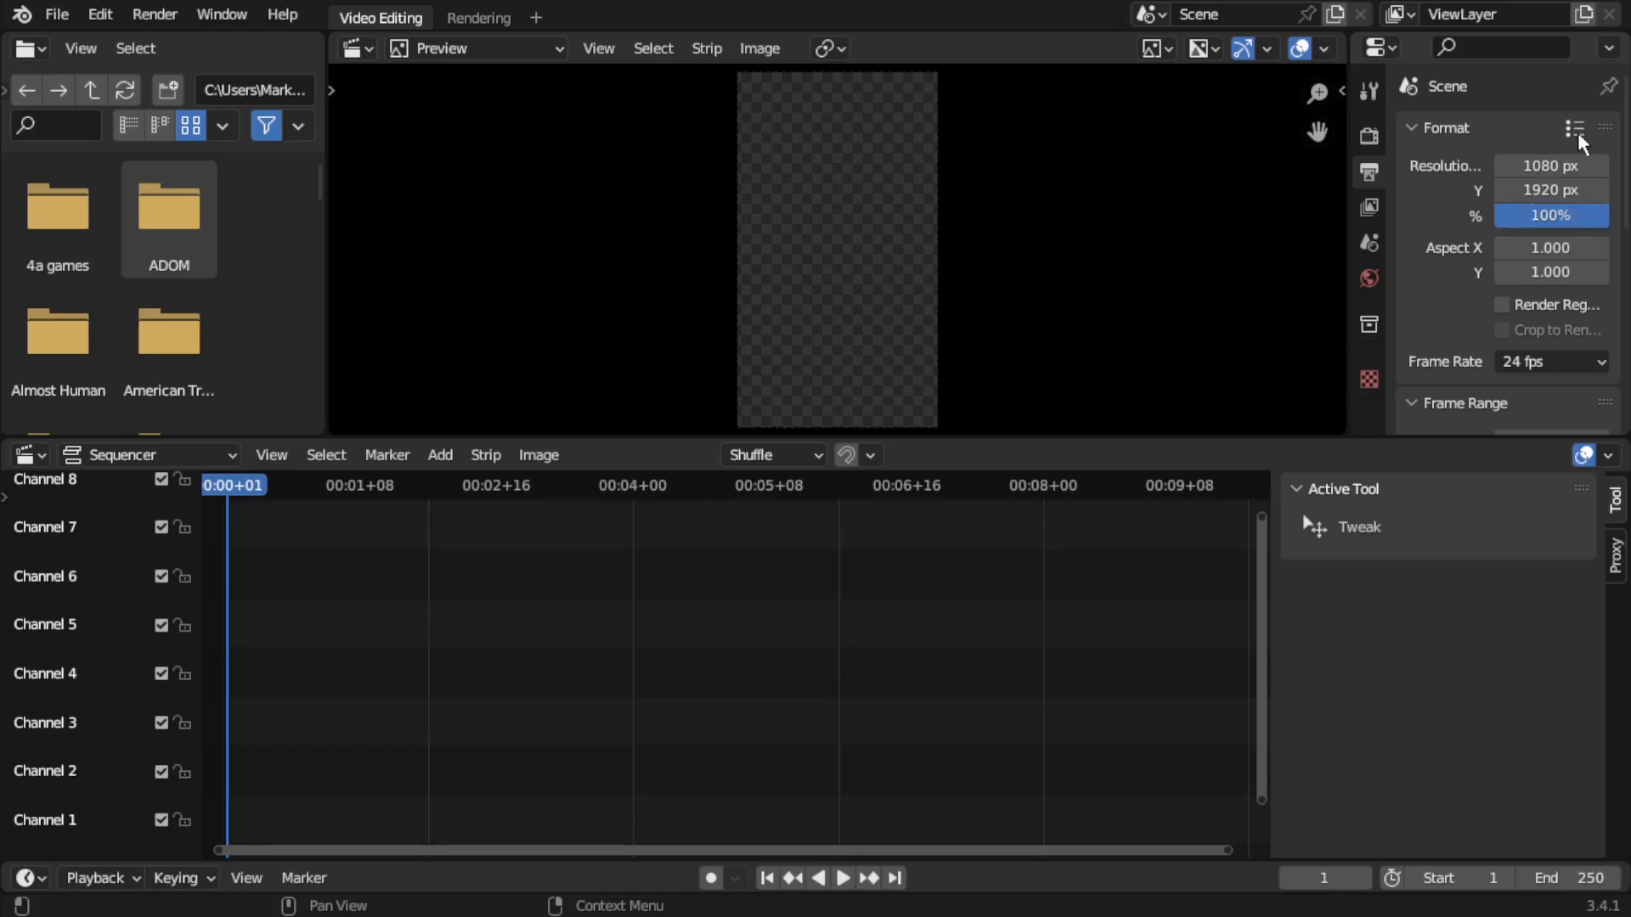
Save the current format as a preset named "youtube short" and remove that preset again.
{"action": "left_click", "coordinate": [1576, 130]}
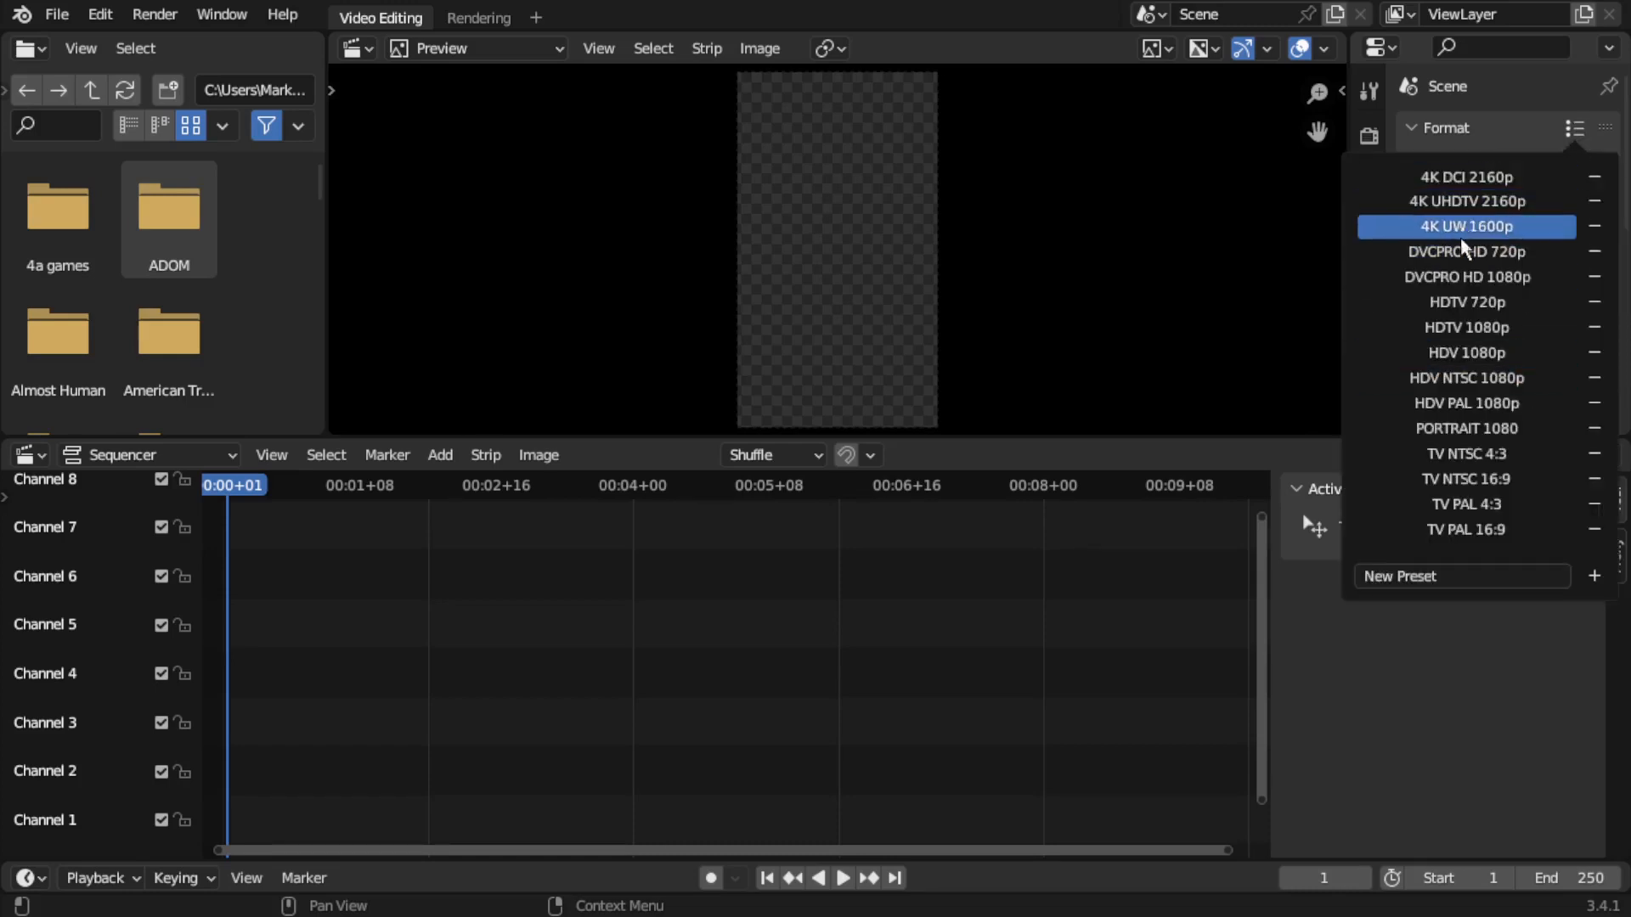
{"action": "left_click", "coordinate": [1441, 571]}
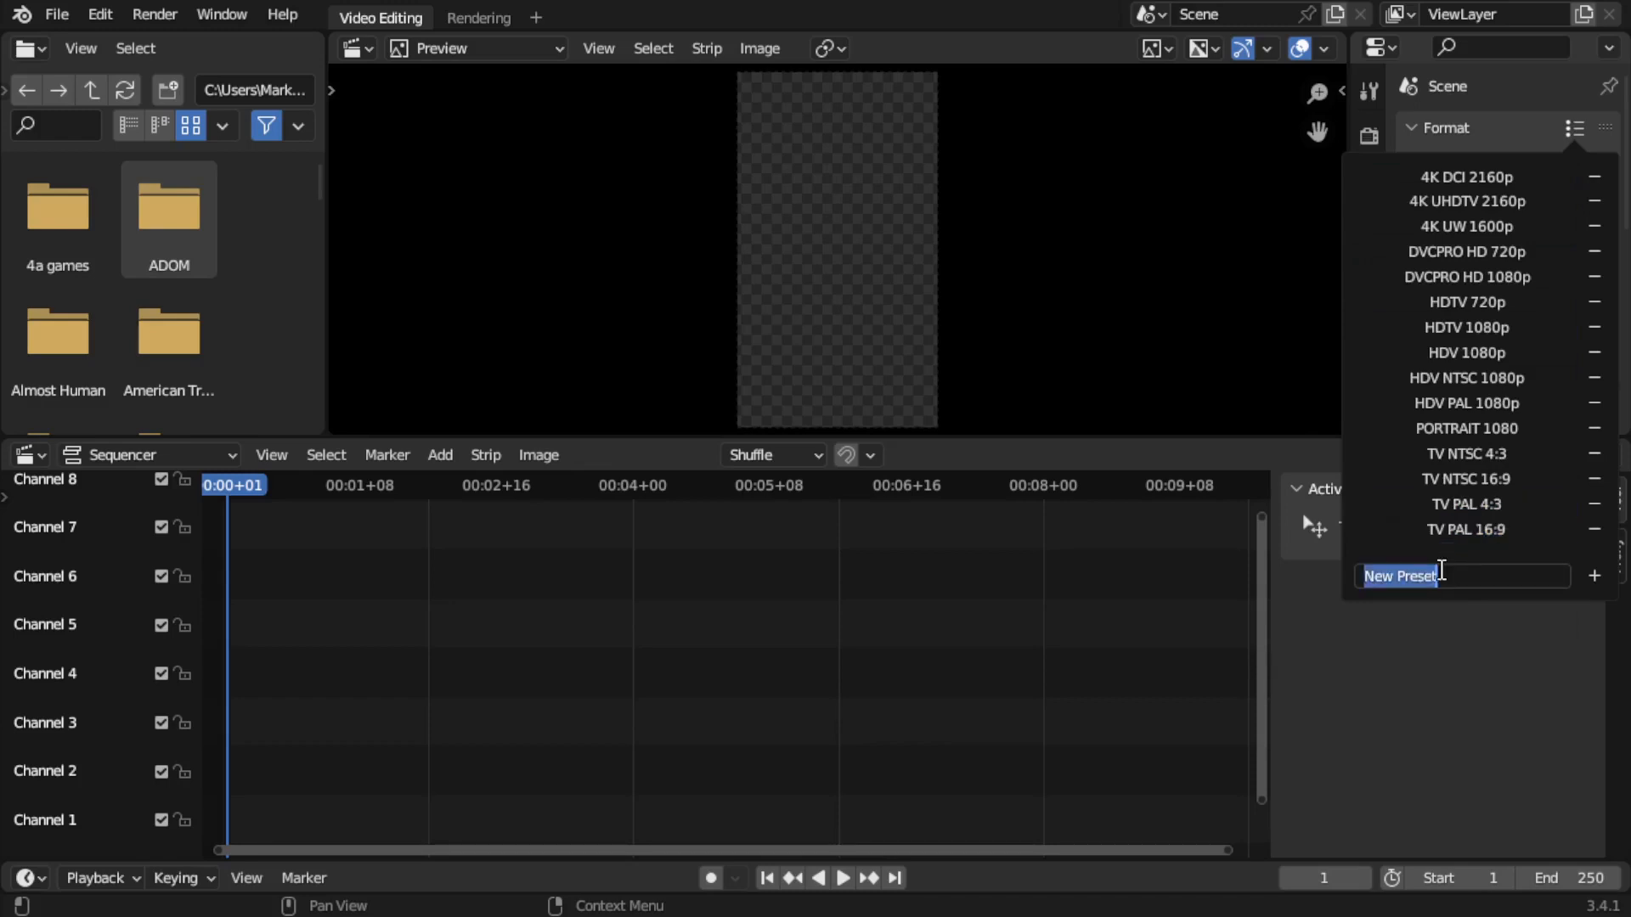
{"action": "type", "text": "youtube"}
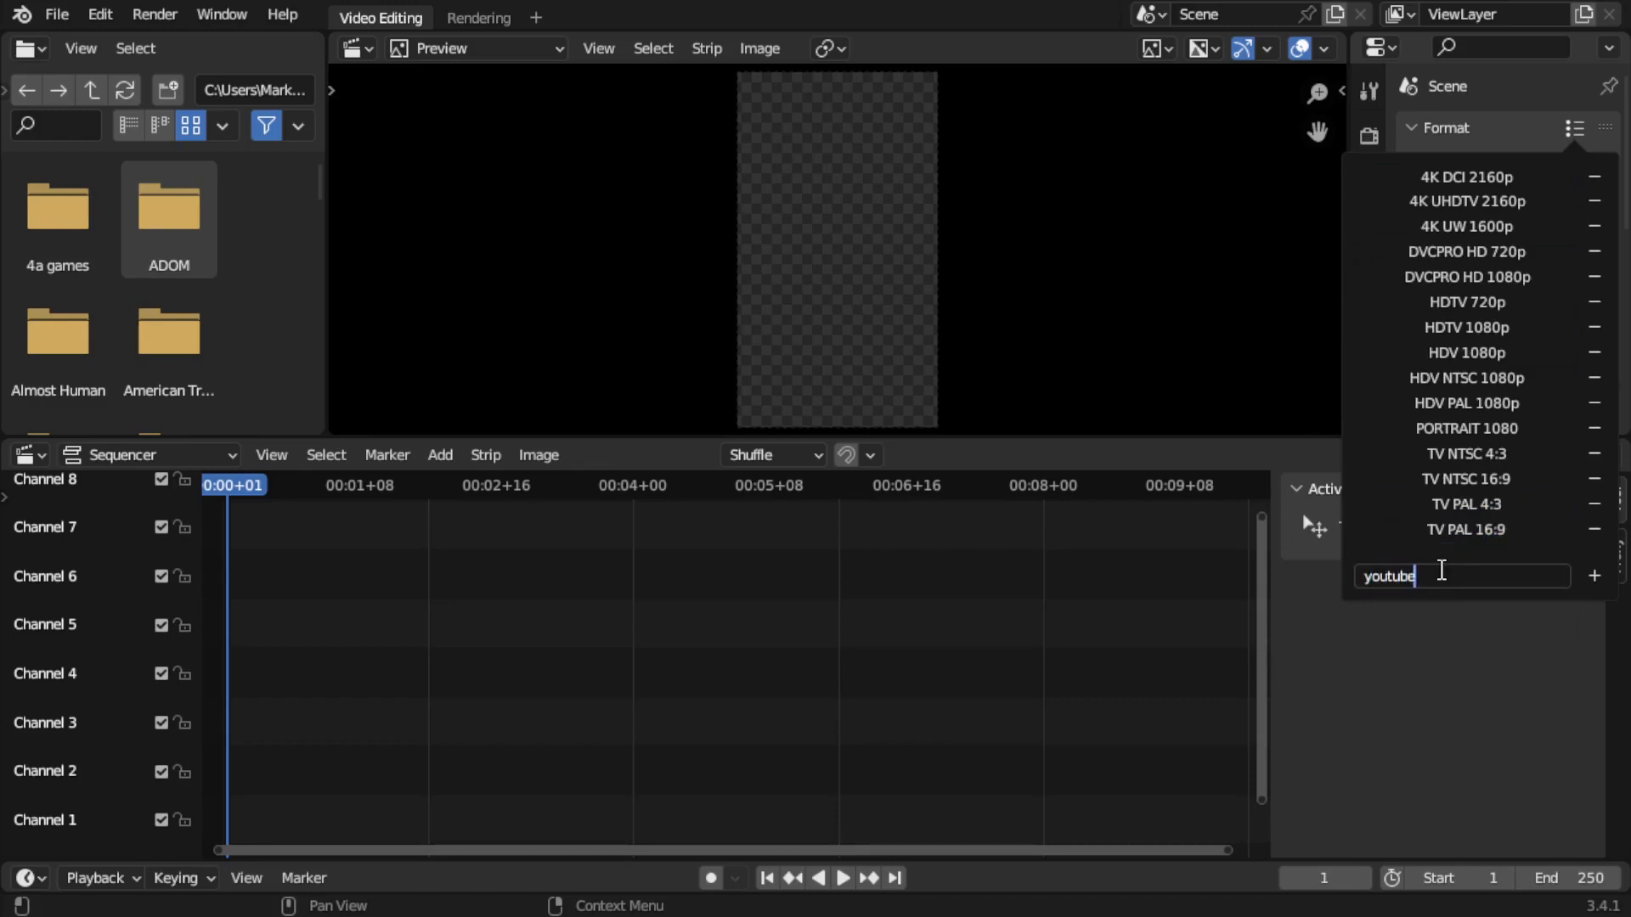
{"action": "type", "text": " short"}
{"action": "left_click", "coordinate": [1595, 578]}
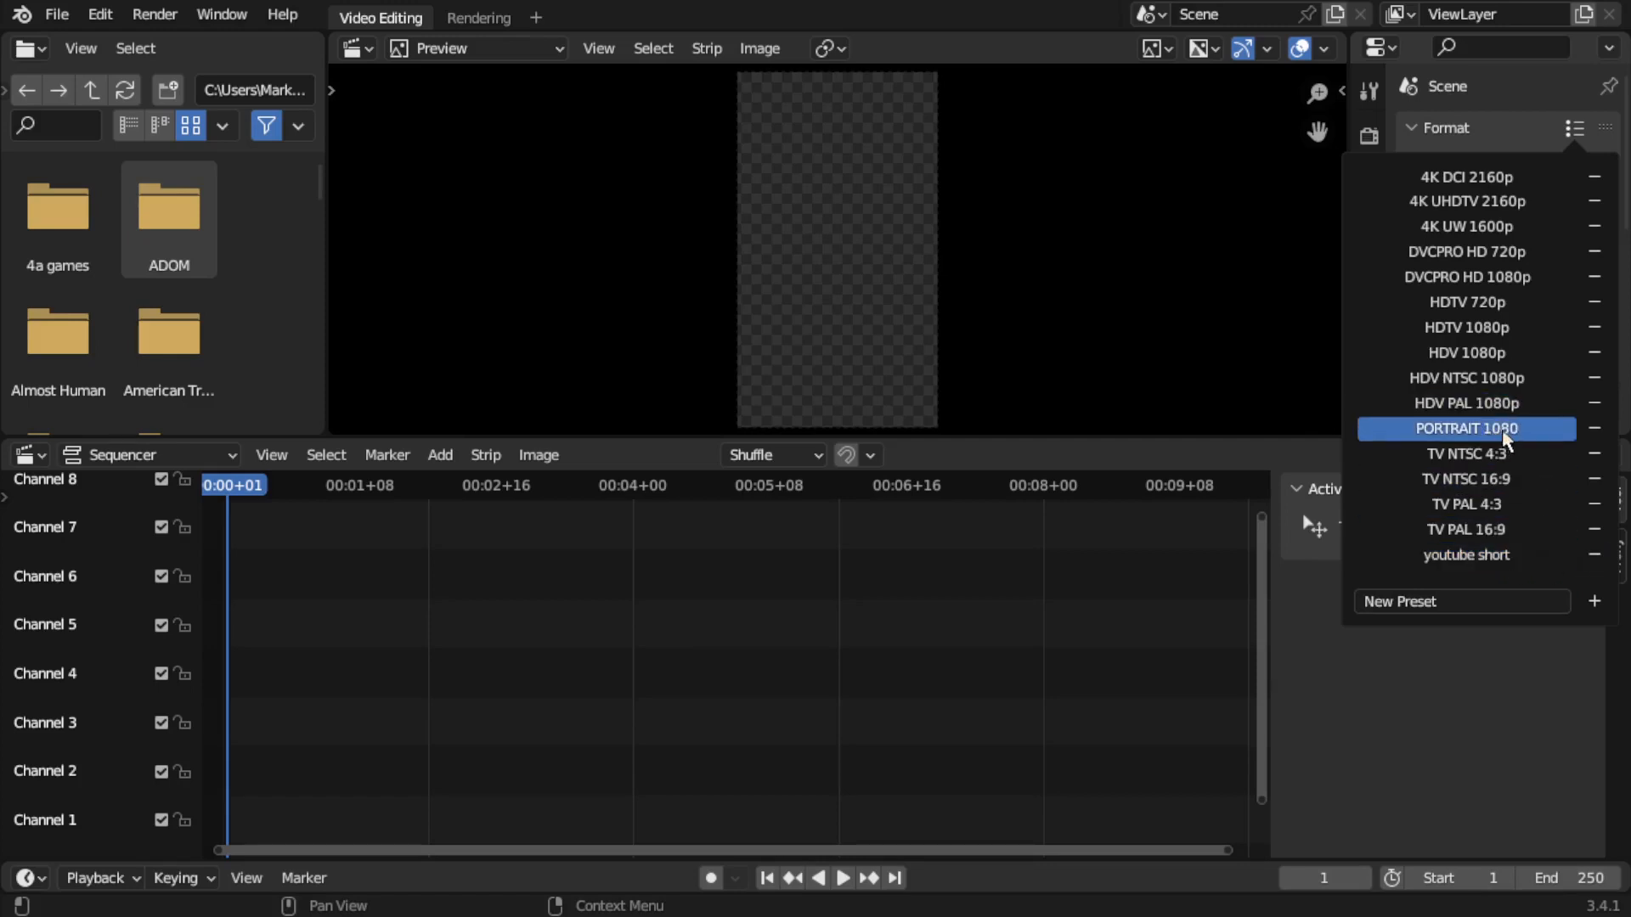
{"action": "left_click", "coordinate": [1594, 555]}
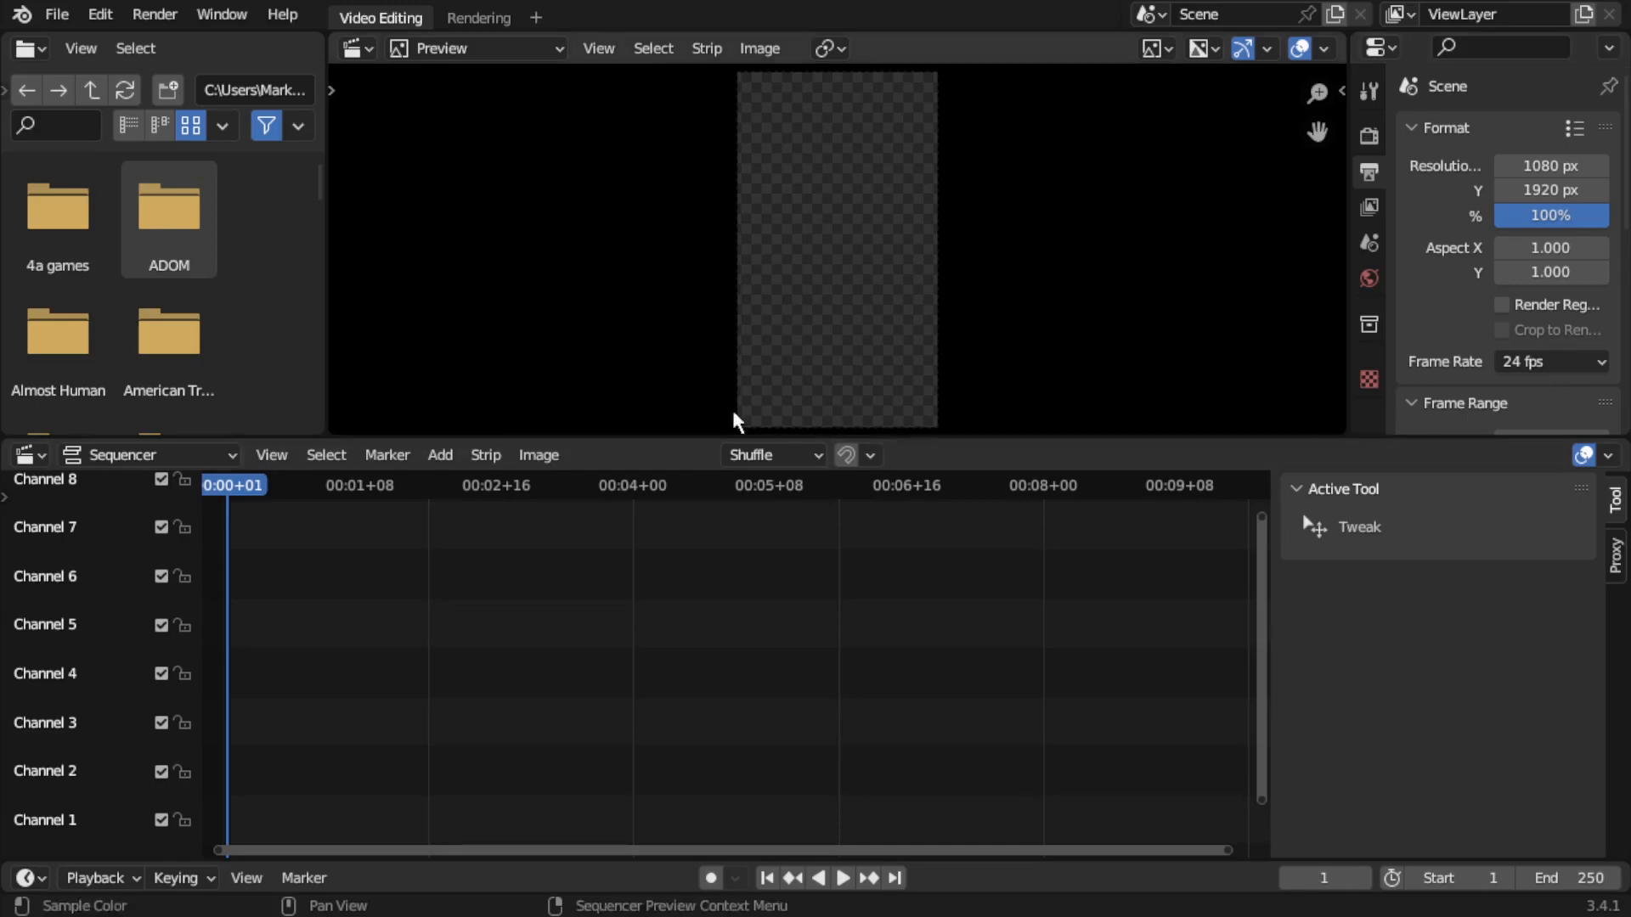
Widen the file browser and add the movie Hunt Showdown 2023.04.01 - 10.45.49.144.DVR.mp4 to the sequencer.
{"action": "left_click_drag", "start_coordinate": [320, 212], "coordinate": [385, 212]}
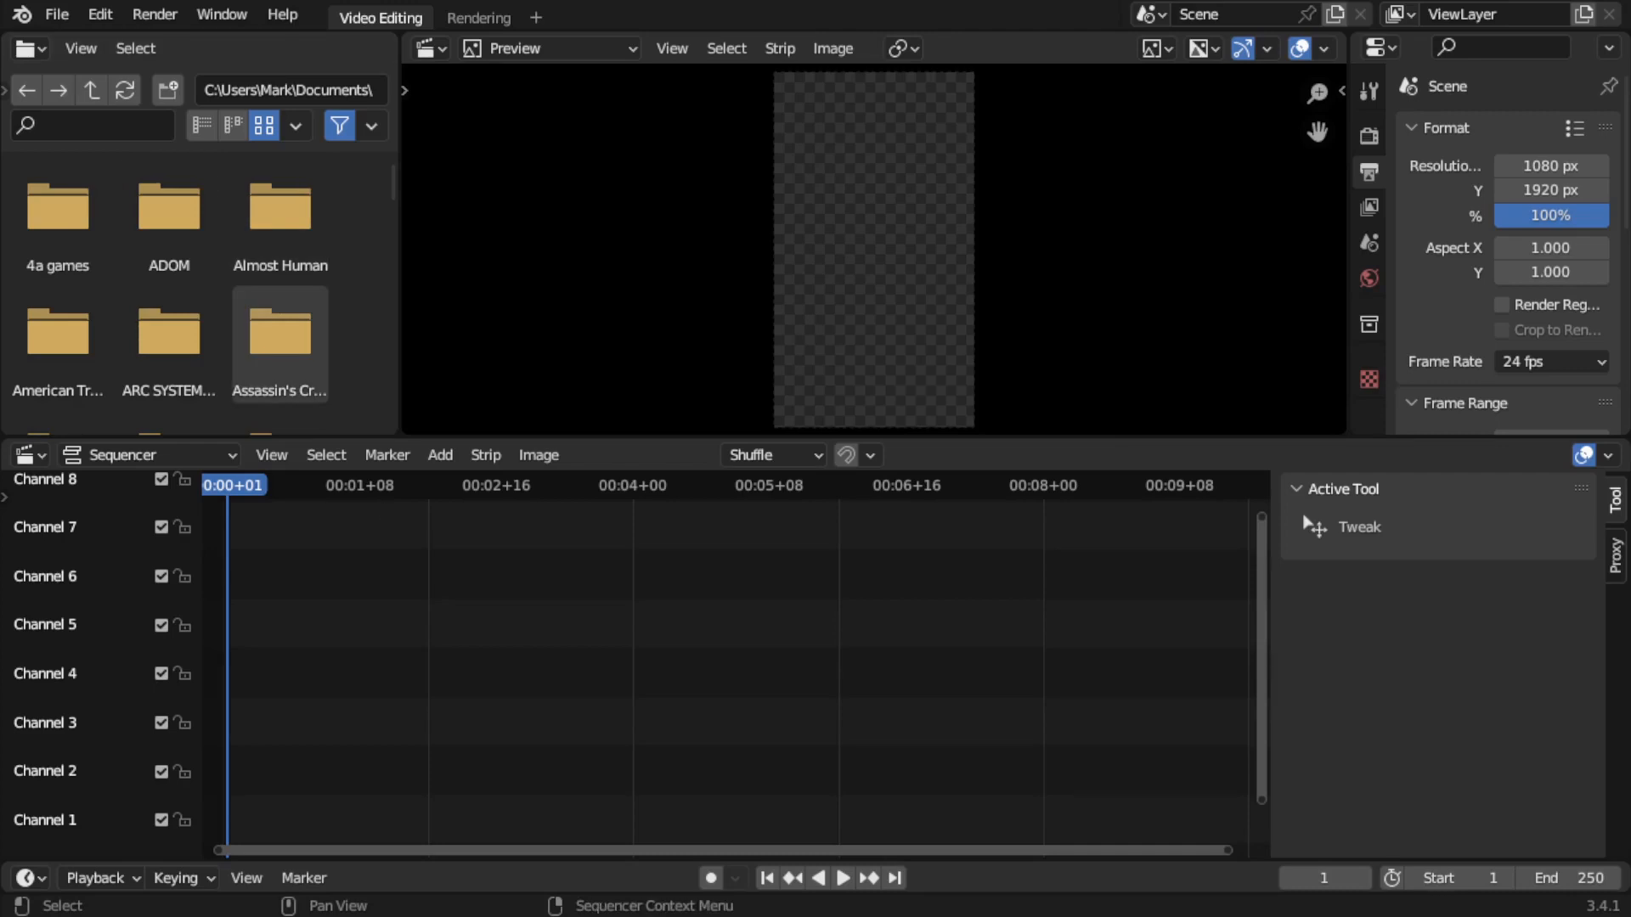
{"action": "left_click_drag", "start_coordinate": [1266, 764], "coordinate": [528, 768]}
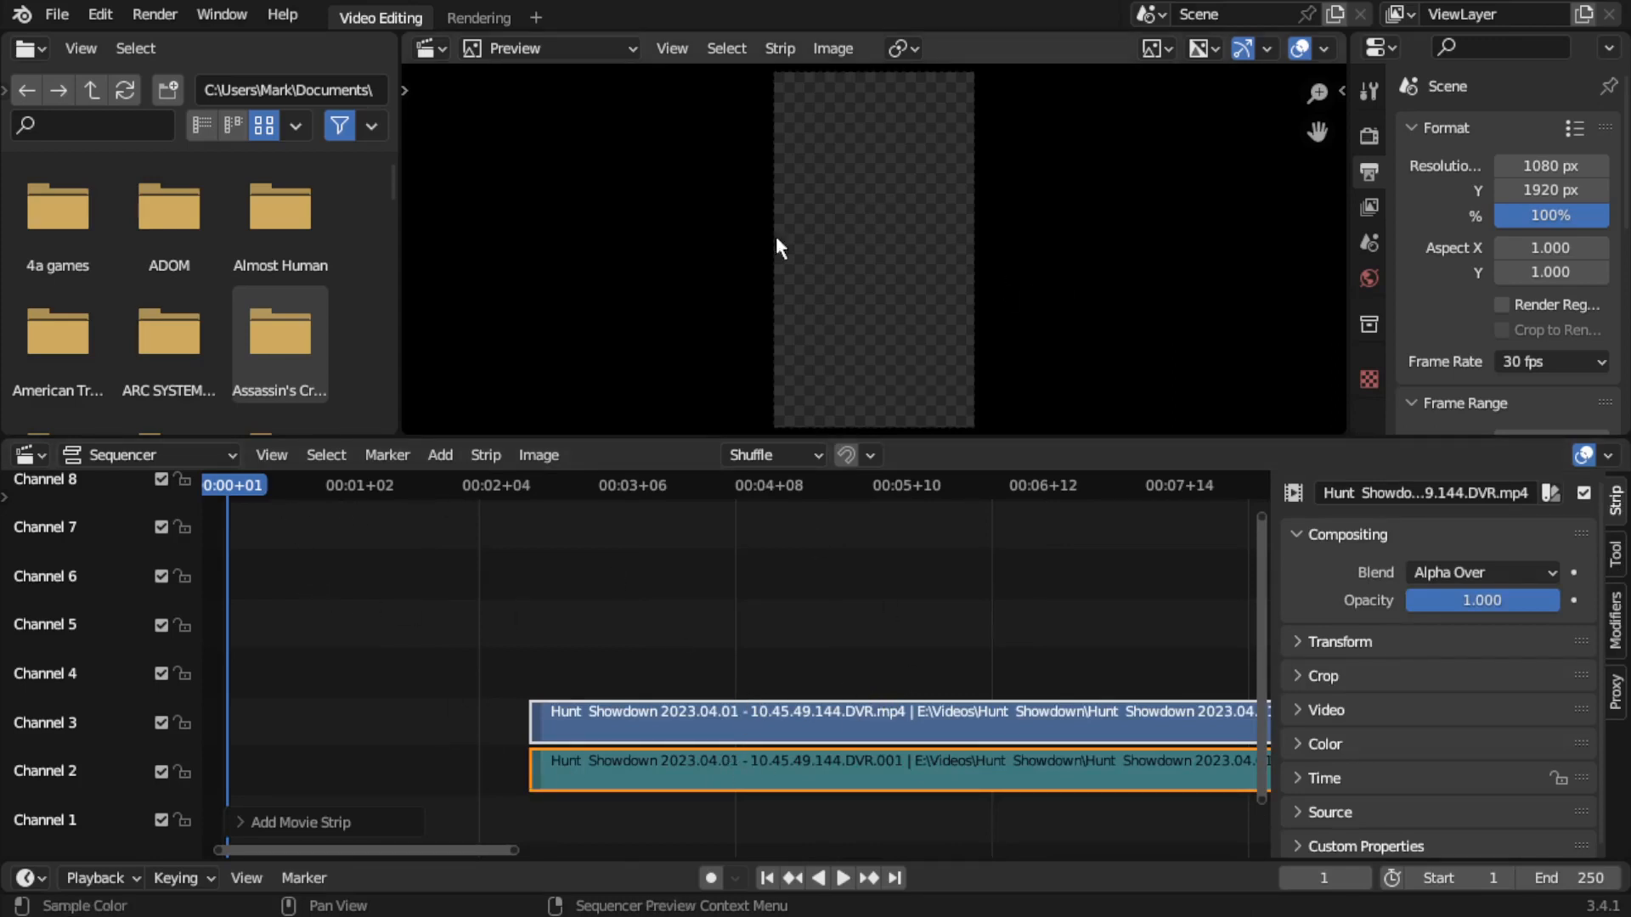
Place the playhead at frame 3 and move the movie and sound strips to start there on channels 2 and 1.
{"action": "left_click_drag", "start_coordinate": [218, 495], "coordinate": [906, 493]}
{"action": "left_click_drag", "start_coordinate": [774, 498], "coordinate": [238, 486]}
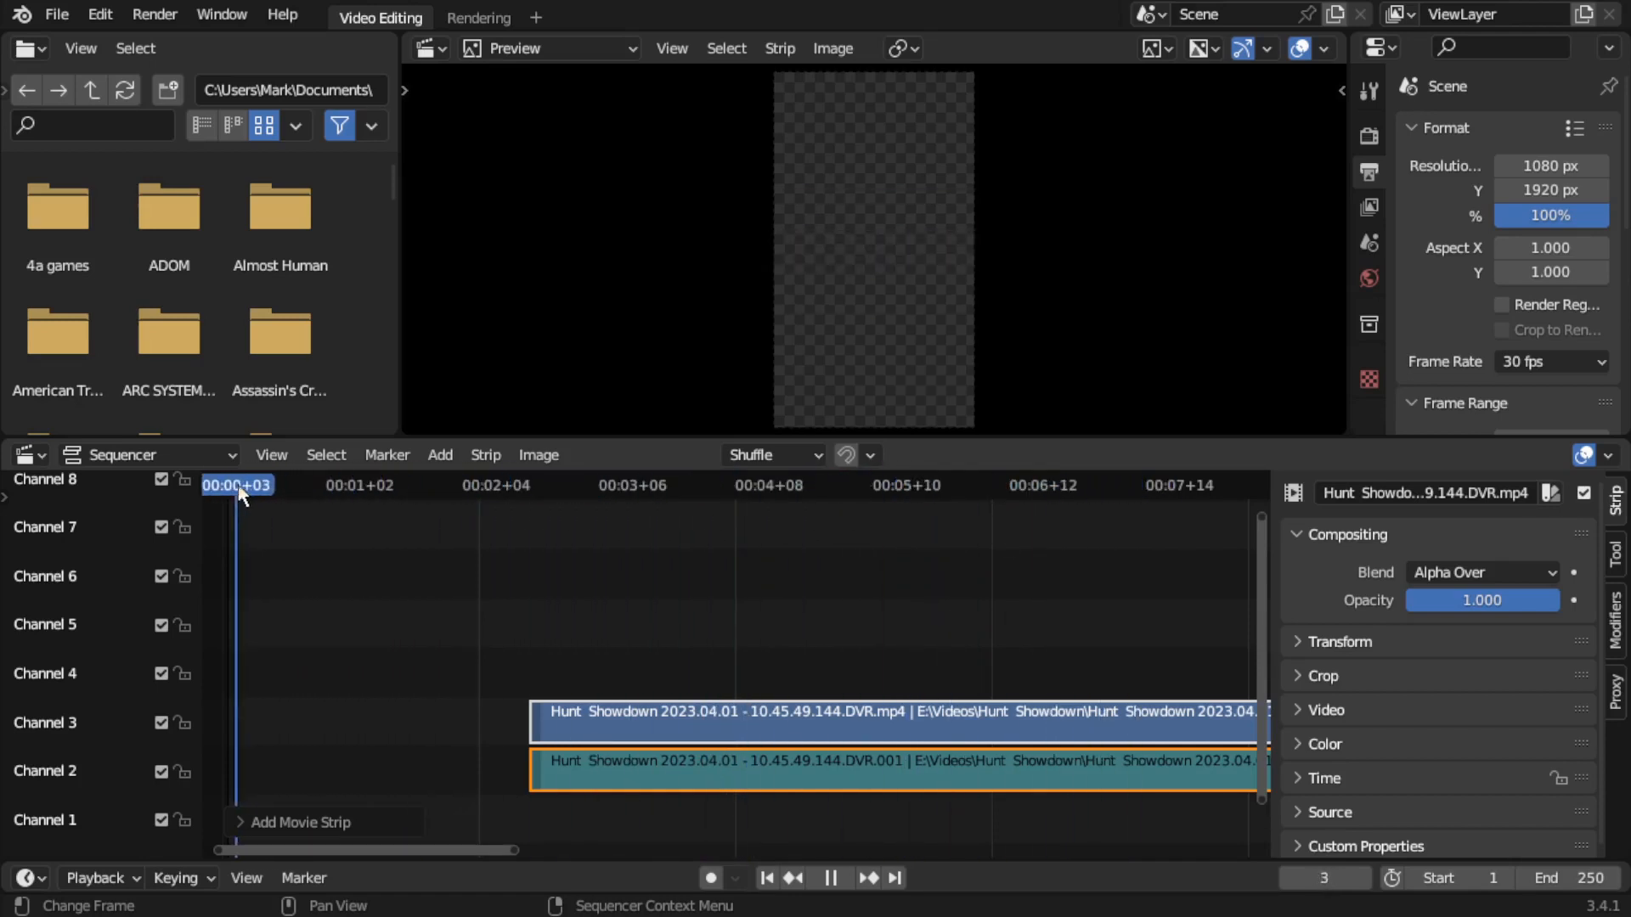
{"action": "scroll", "coordinate": [739, 564], "scroll_direction": "down", "scroll_amount": 2}
{"action": "scroll", "coordinate": [739, 564], "scroll_direction": "down", "scroll_amount": 3}
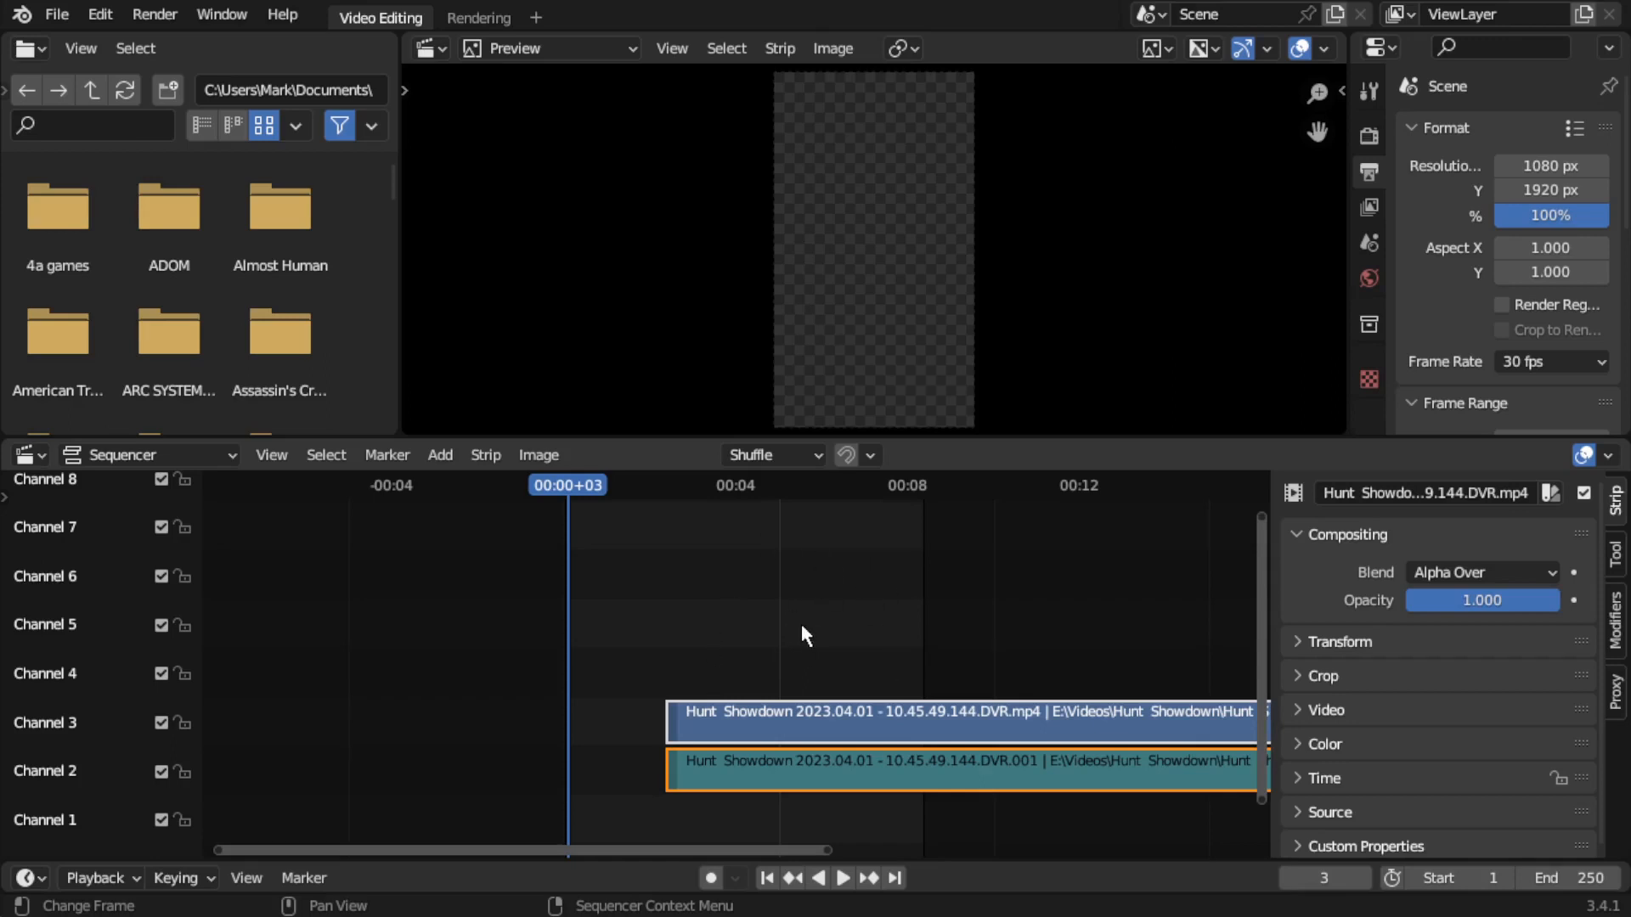
{"action": "left_click_drag", "start_coordinate": [967, 726], "coordinate": [860, 776]}
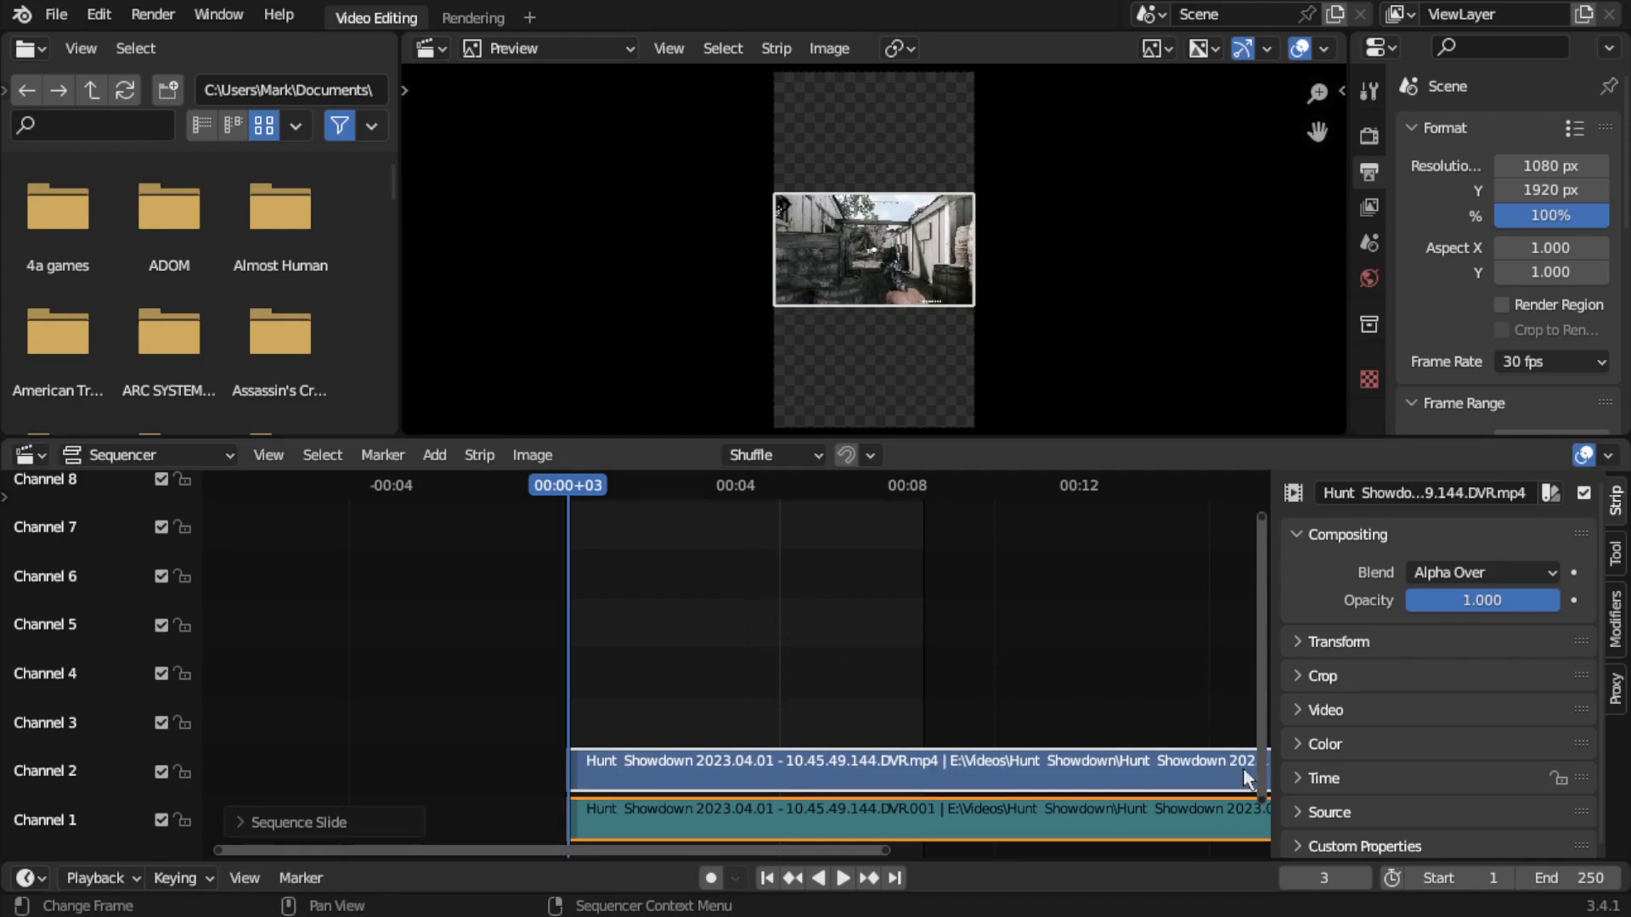
Enlarge the channel rows and display the waveform of the sound strip on channel 1.
{"action": "left_click_drag", "start_coordinate": [1262, 515], "coordinate": [1262, 610]}
{"action": "left_click_drag", "start_coordinate": [1267, 703], "coordinate": [1260, 629]}
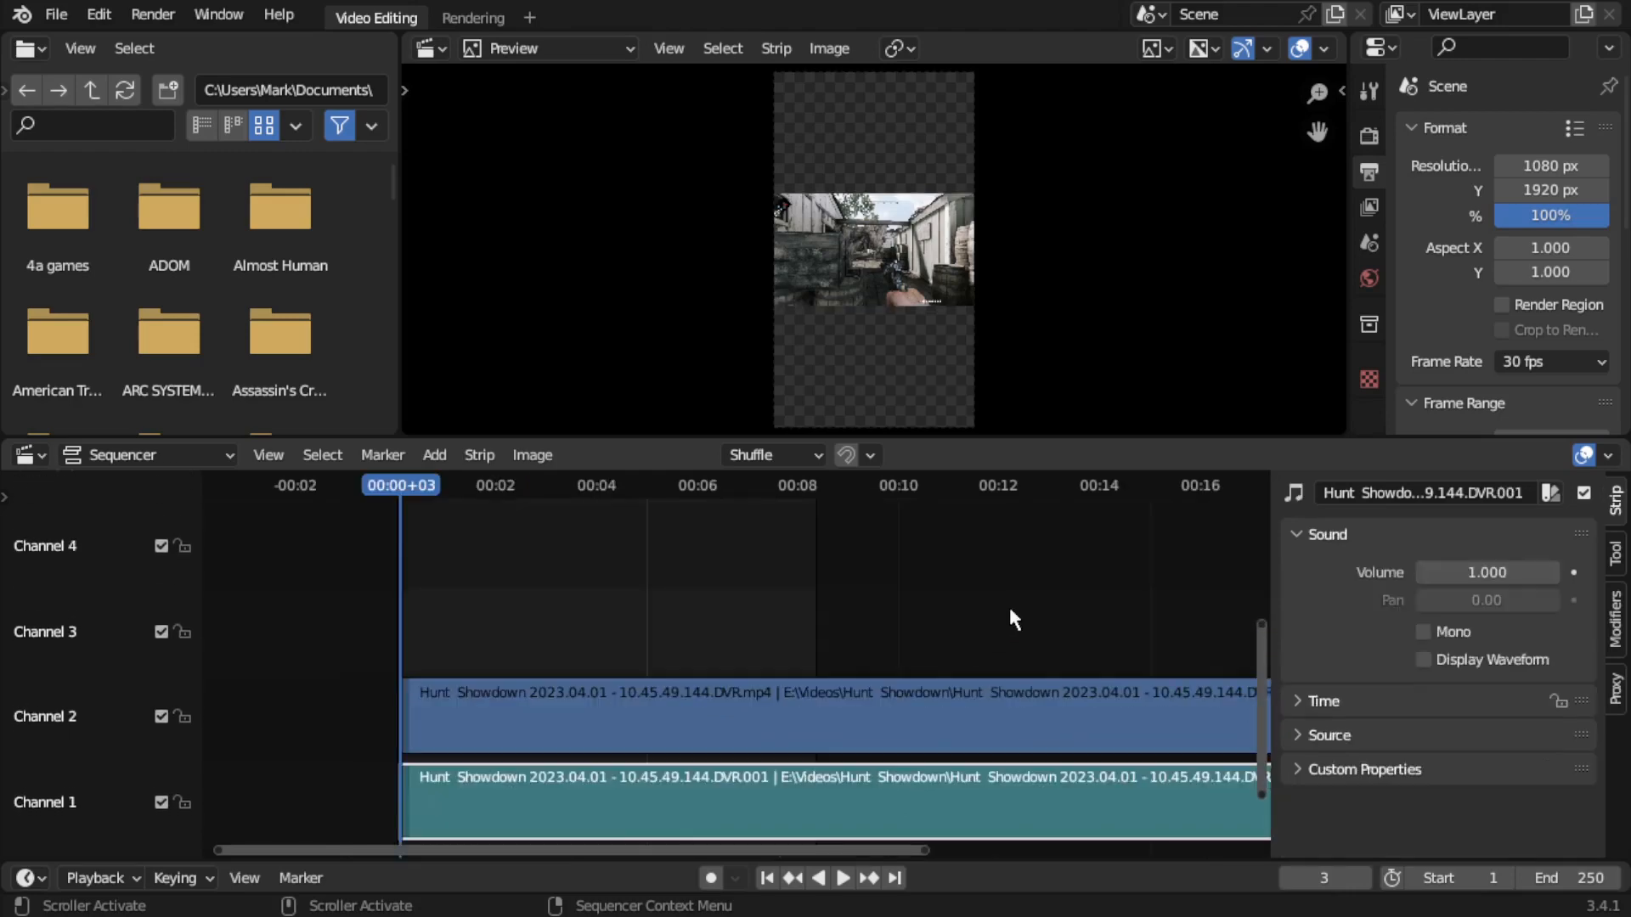
{"action": "left_click_drag", "start_coordinate": [1008, 608], "coordinate": [950, 730]}
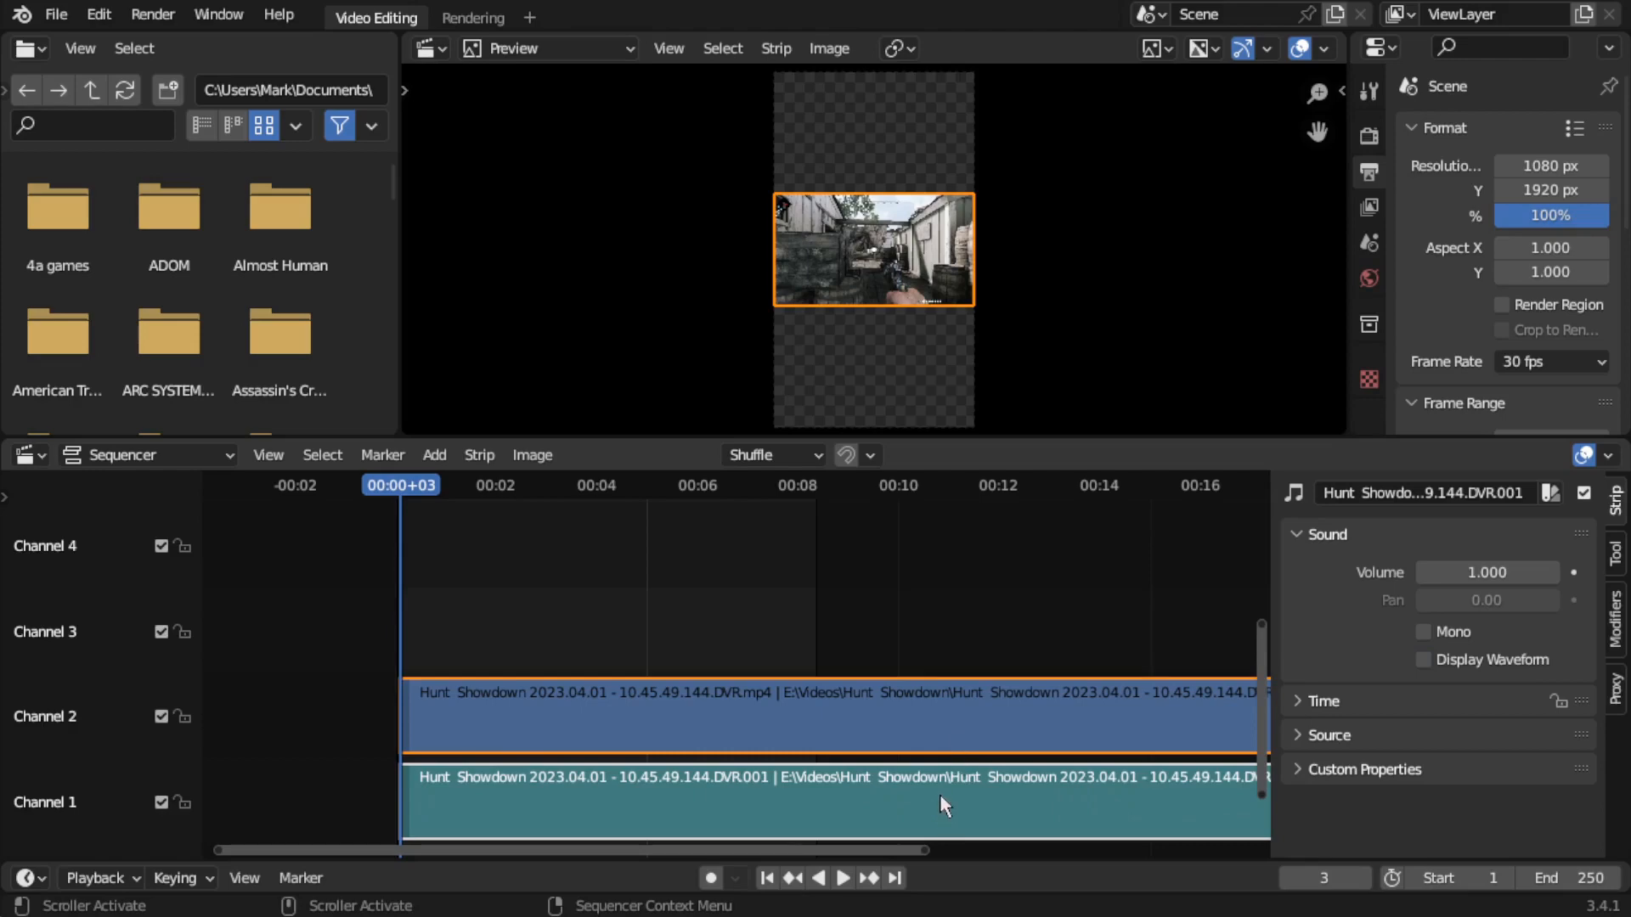
{"action": "scroll", "coordinate": [940, 793], "scroll_direction": "down", "scroll_amount": 4}
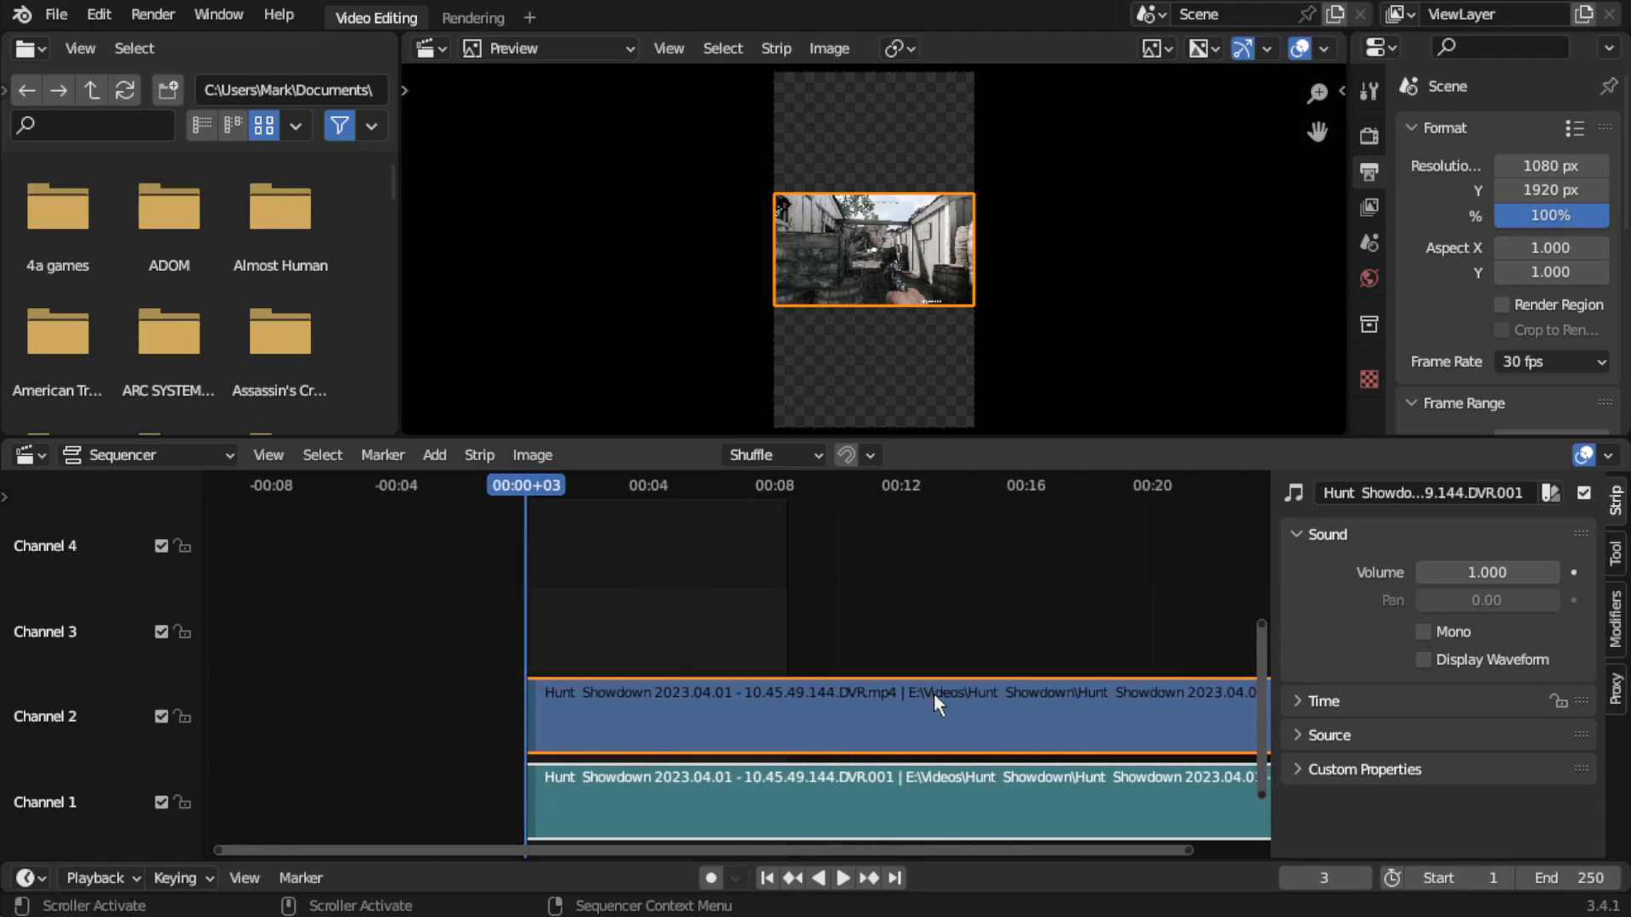
{"action": "left_click", "coordinate": [916, 803]}
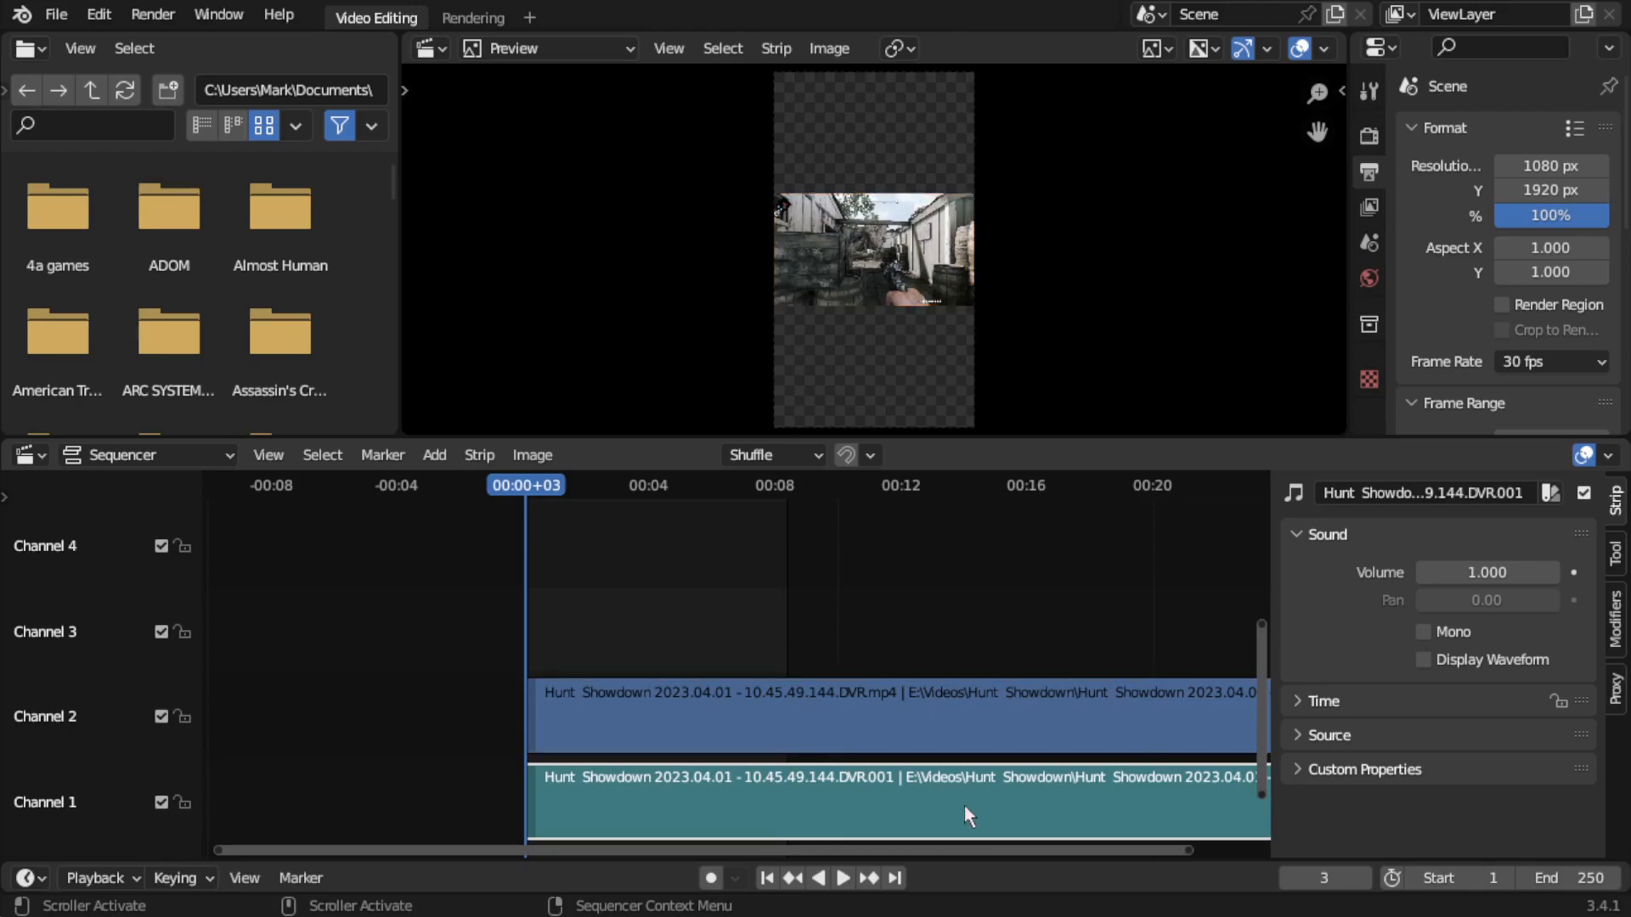
{"action": "left_click", "coordinate": [1423, 660]}
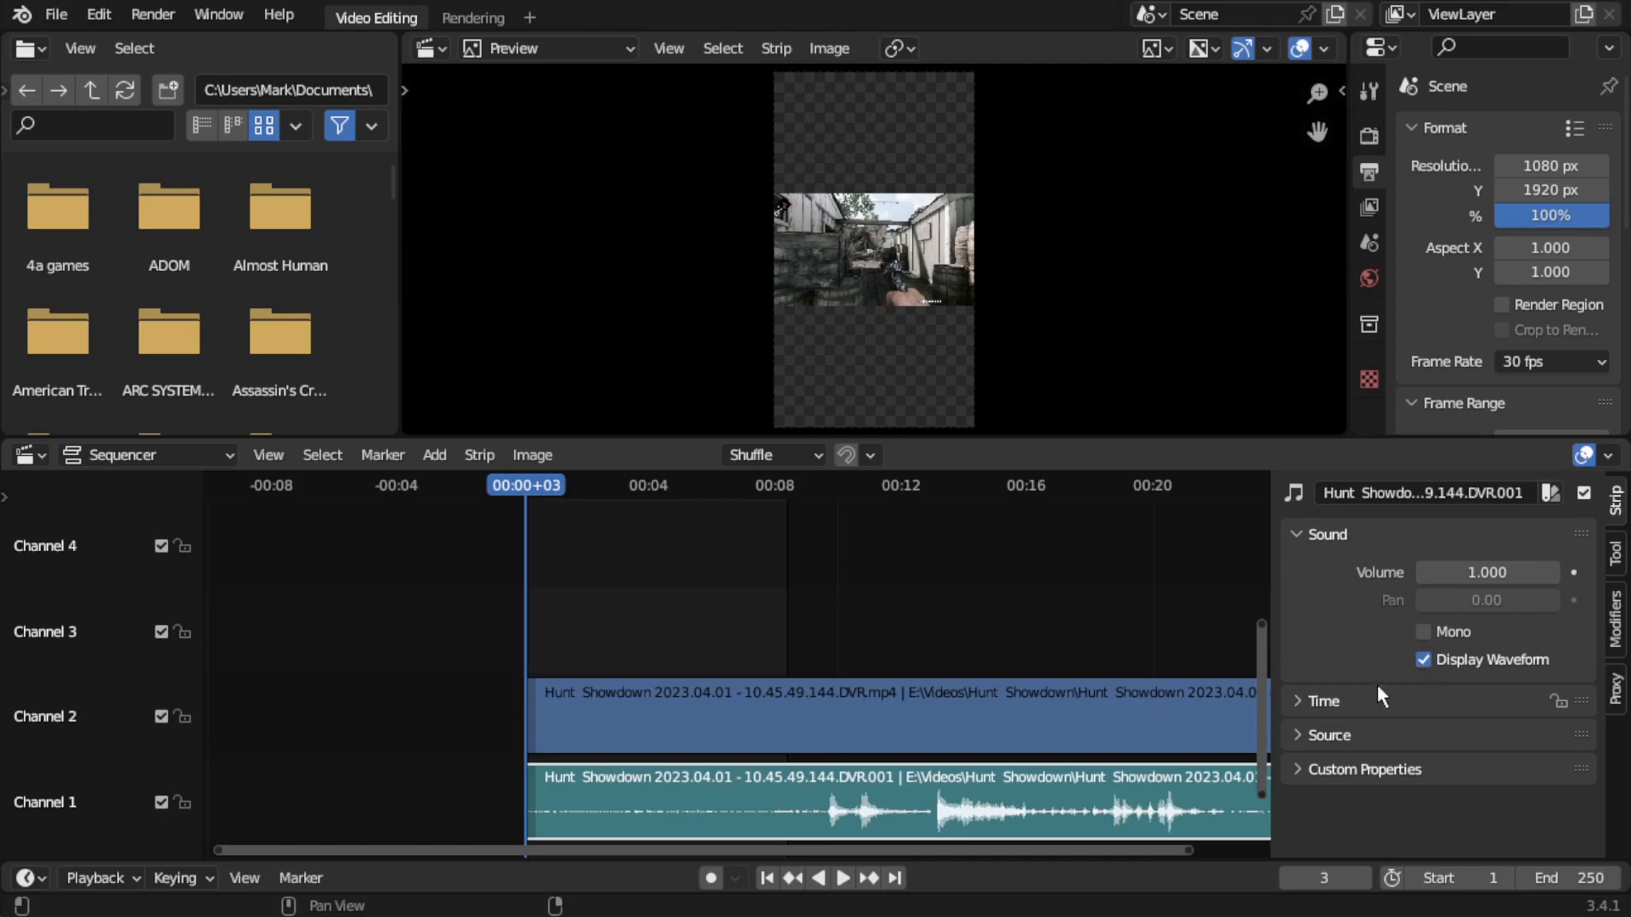
Select the movie strip on channel 2 and raise its vertical scale to about 1.612 in its transform settings.
{"action": "left_click", "coordinate": [1058, 726]}
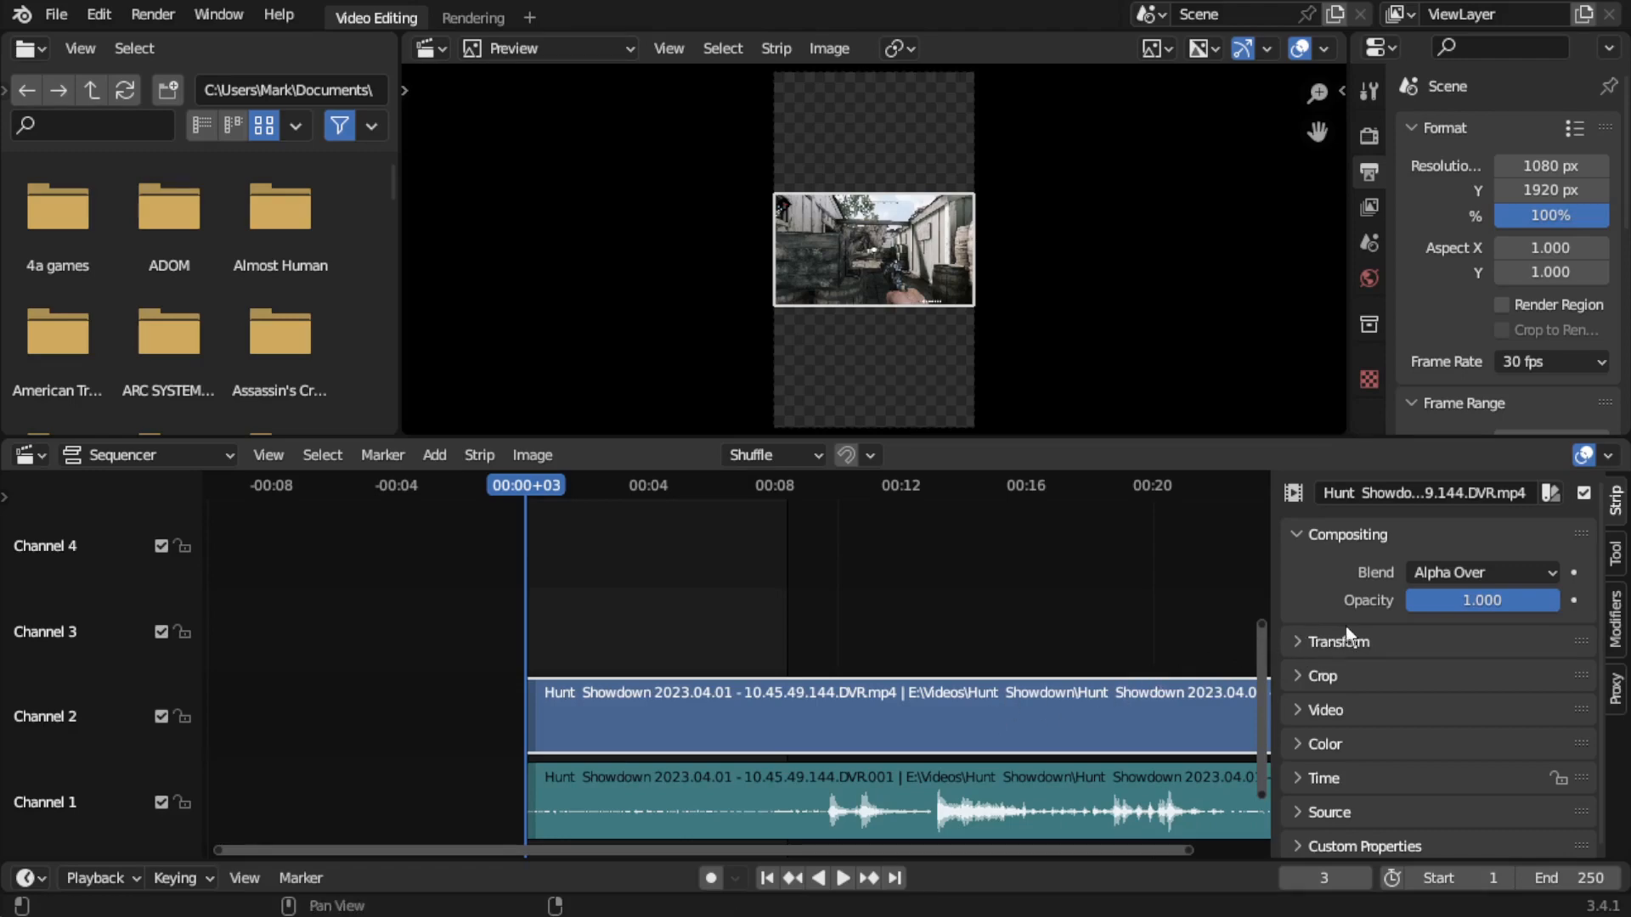
{"action": "left_click", "coordinate": [1300, 646]}
{"action": "scroll", "coordinate": [1436, 711], "scroll_direction": "down", "scroll_amount": 3}
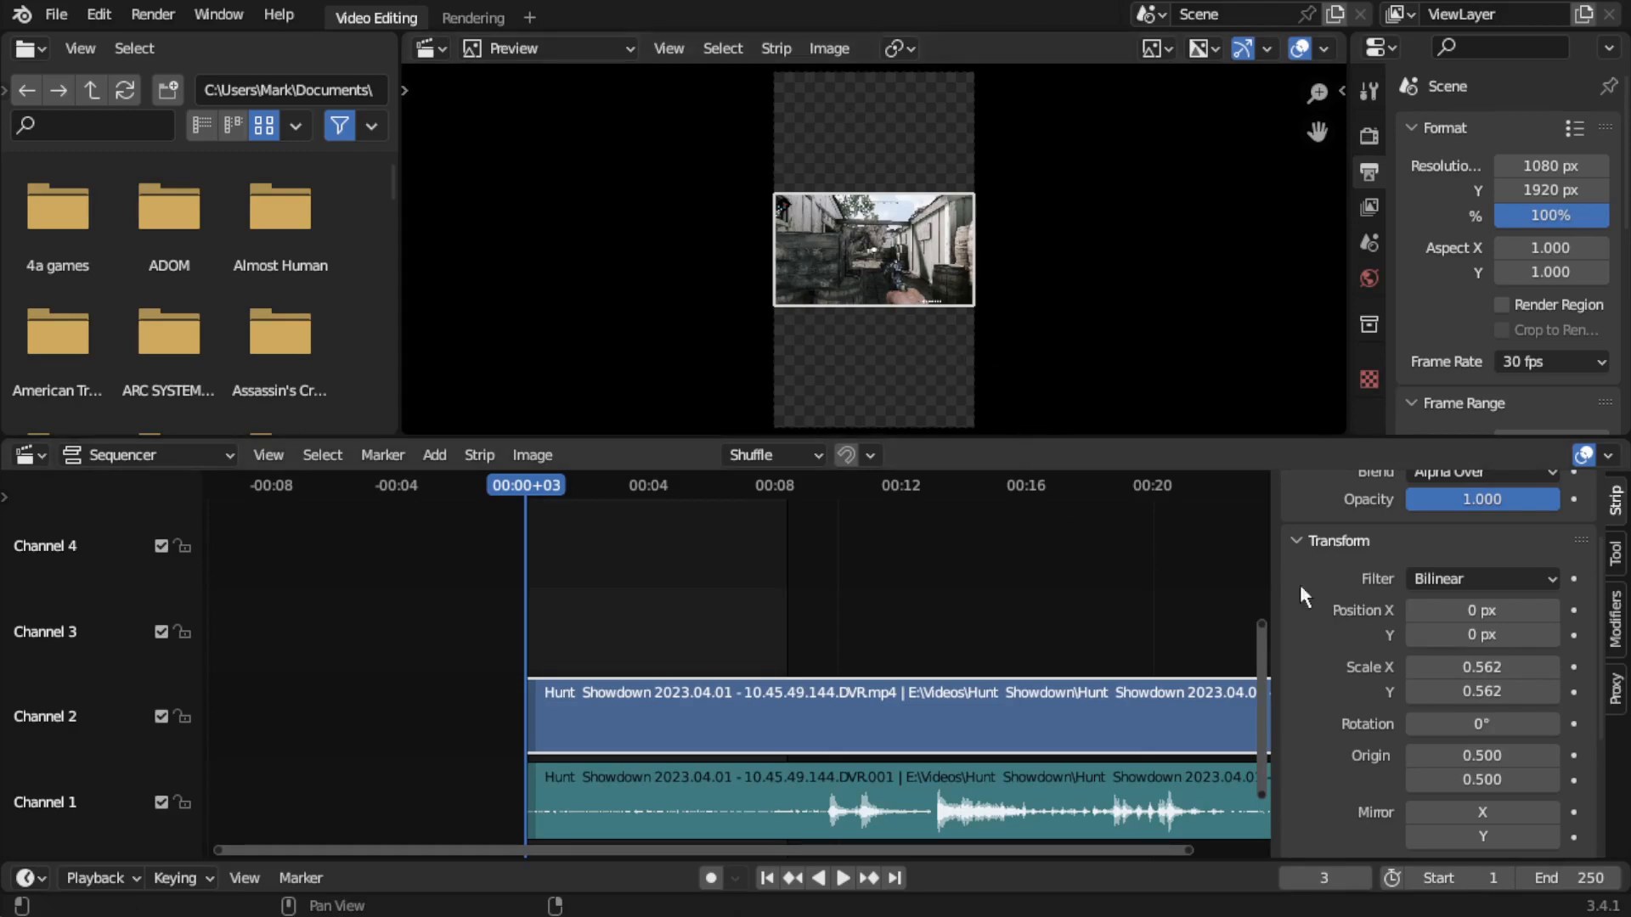
{"action": "mouse_move", "coordinate": [1469, 685]}
{"action": "left_mouse_down"}
{"action": "mouse_move", "coordinate": [1541, 685]}
{"action": "mouse_move", "coordinate": [1452, 670]}
{"action": "left_mouse_up"}
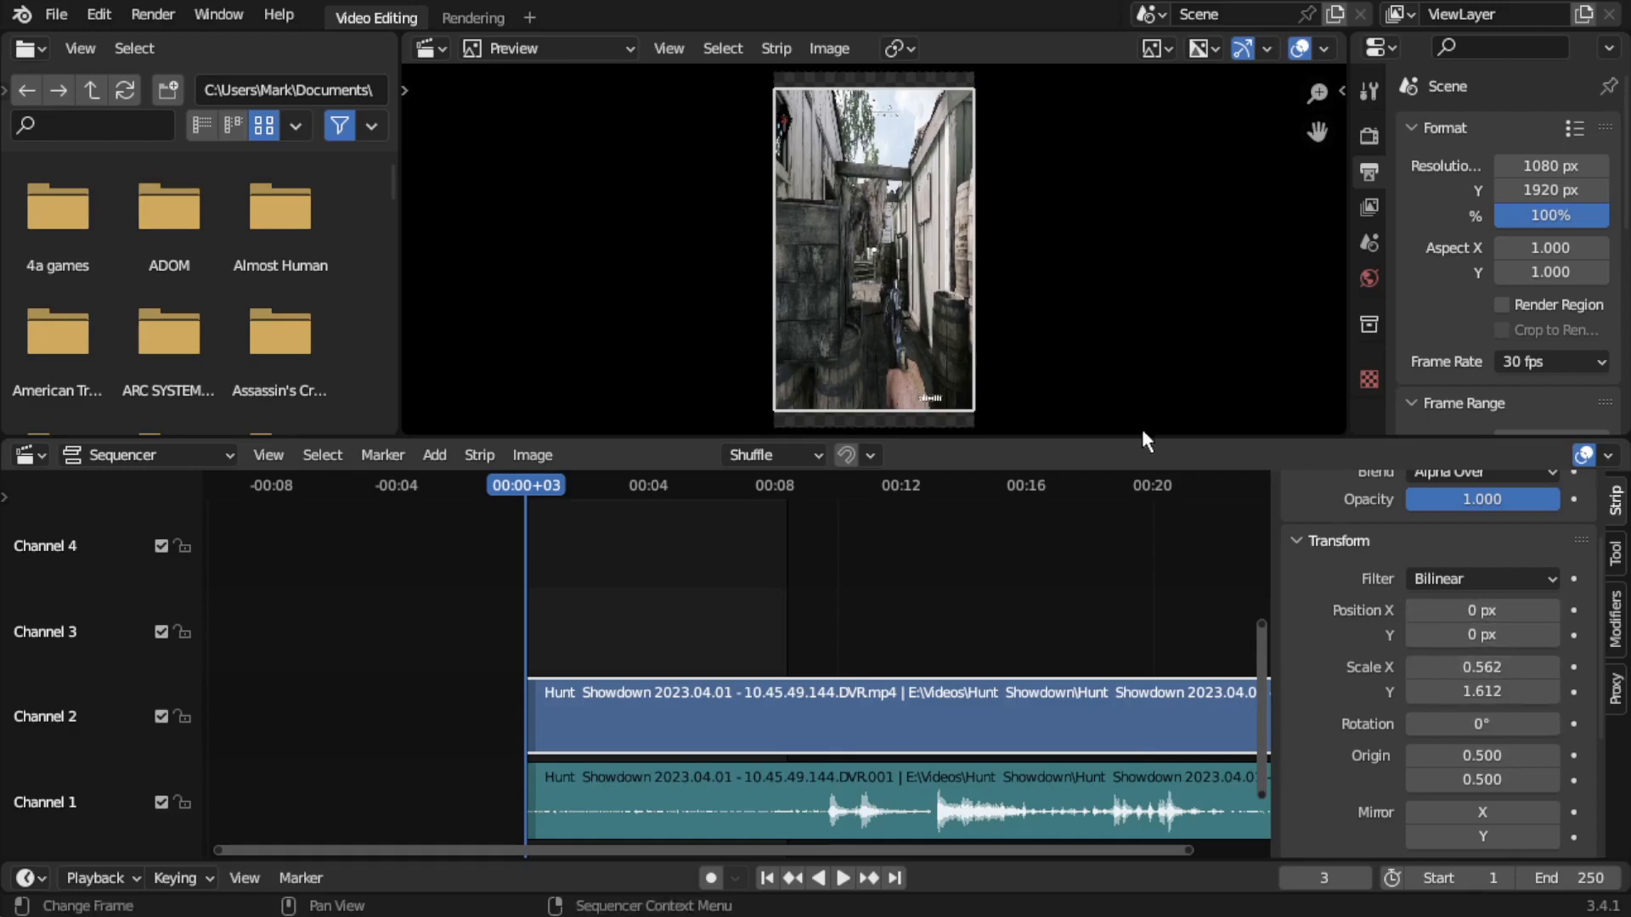
Apply Scale To Fit to the movie strip's image.
{"action": "left_click", "coordinate": [829, 49]}
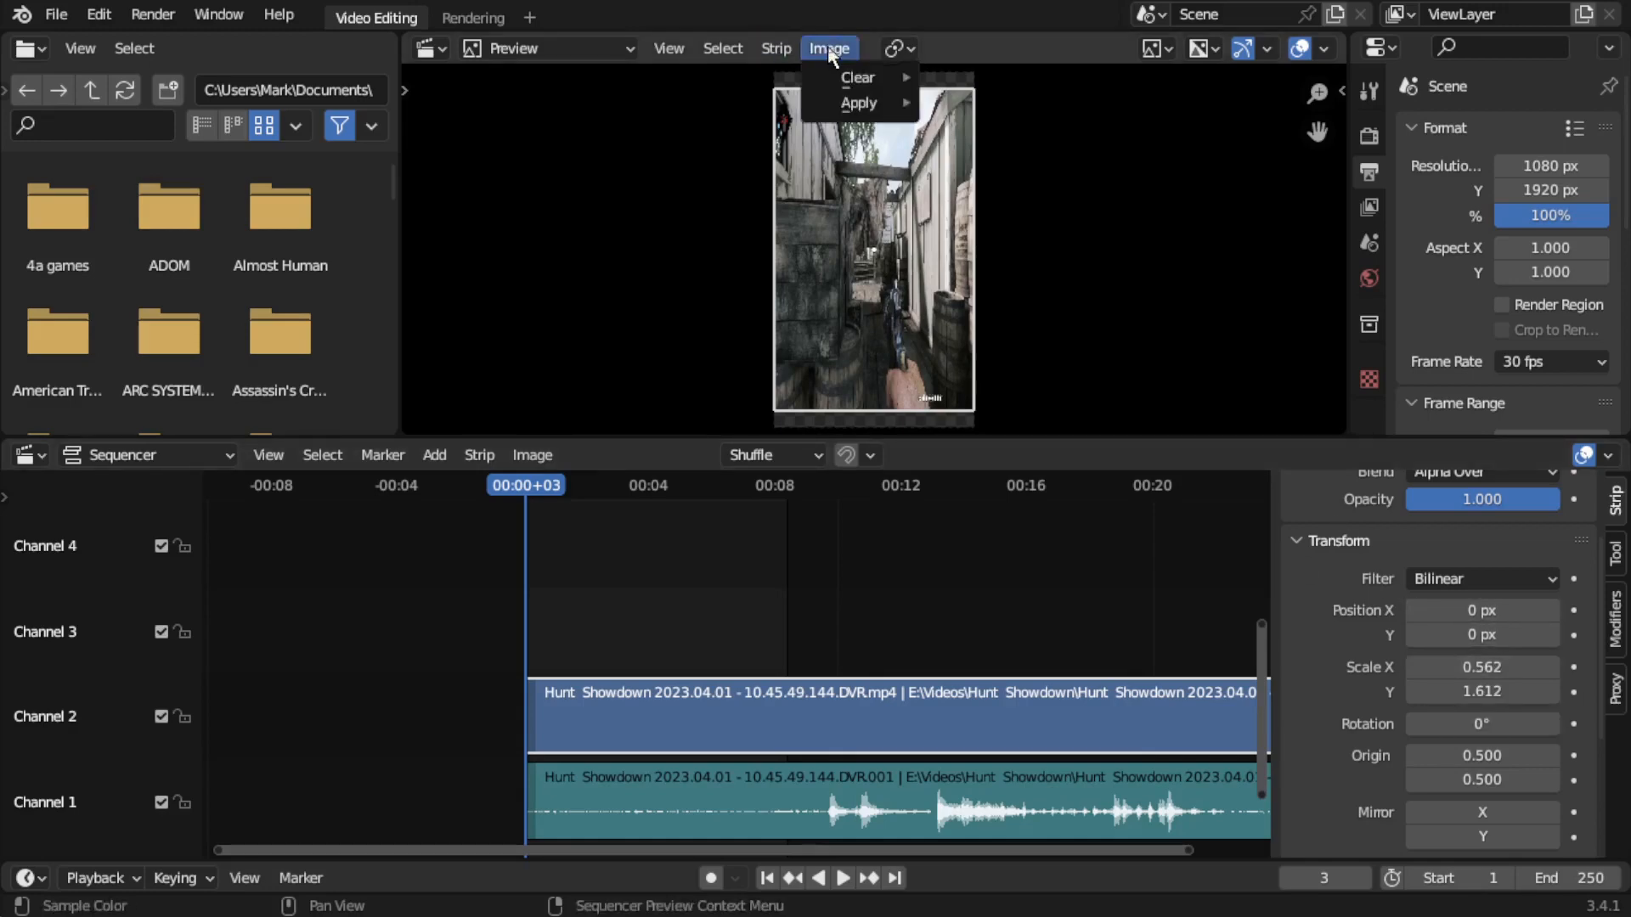
{"action": "mouse_move", "coordinate": [847, 106]}
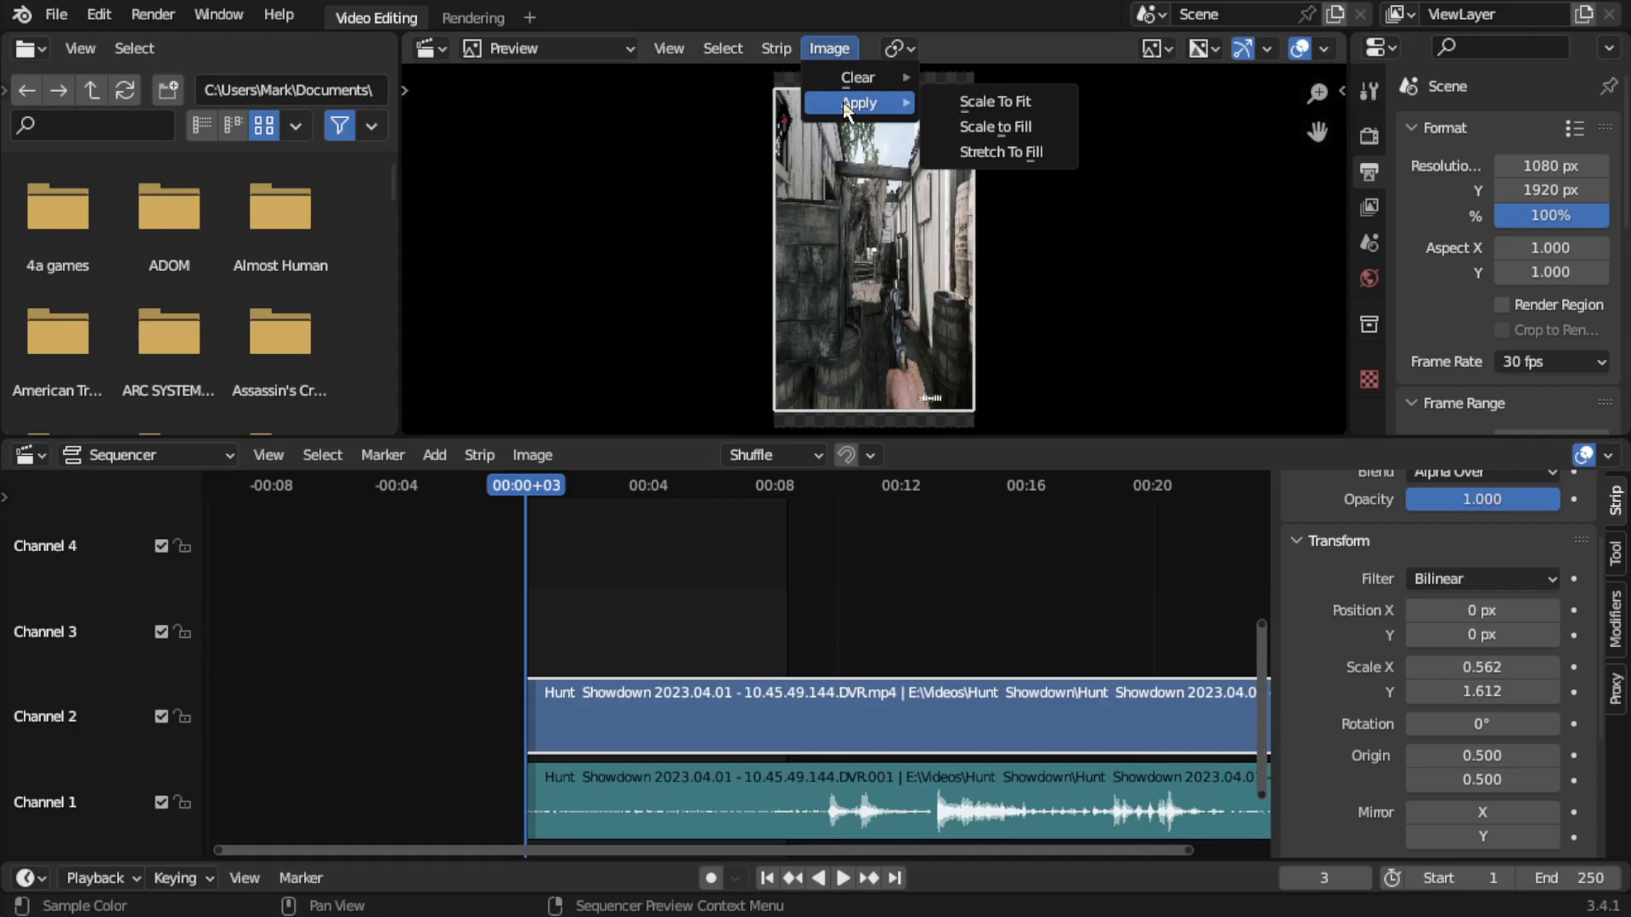
{"action": "left_click", "coordinate": [1019, 105]}
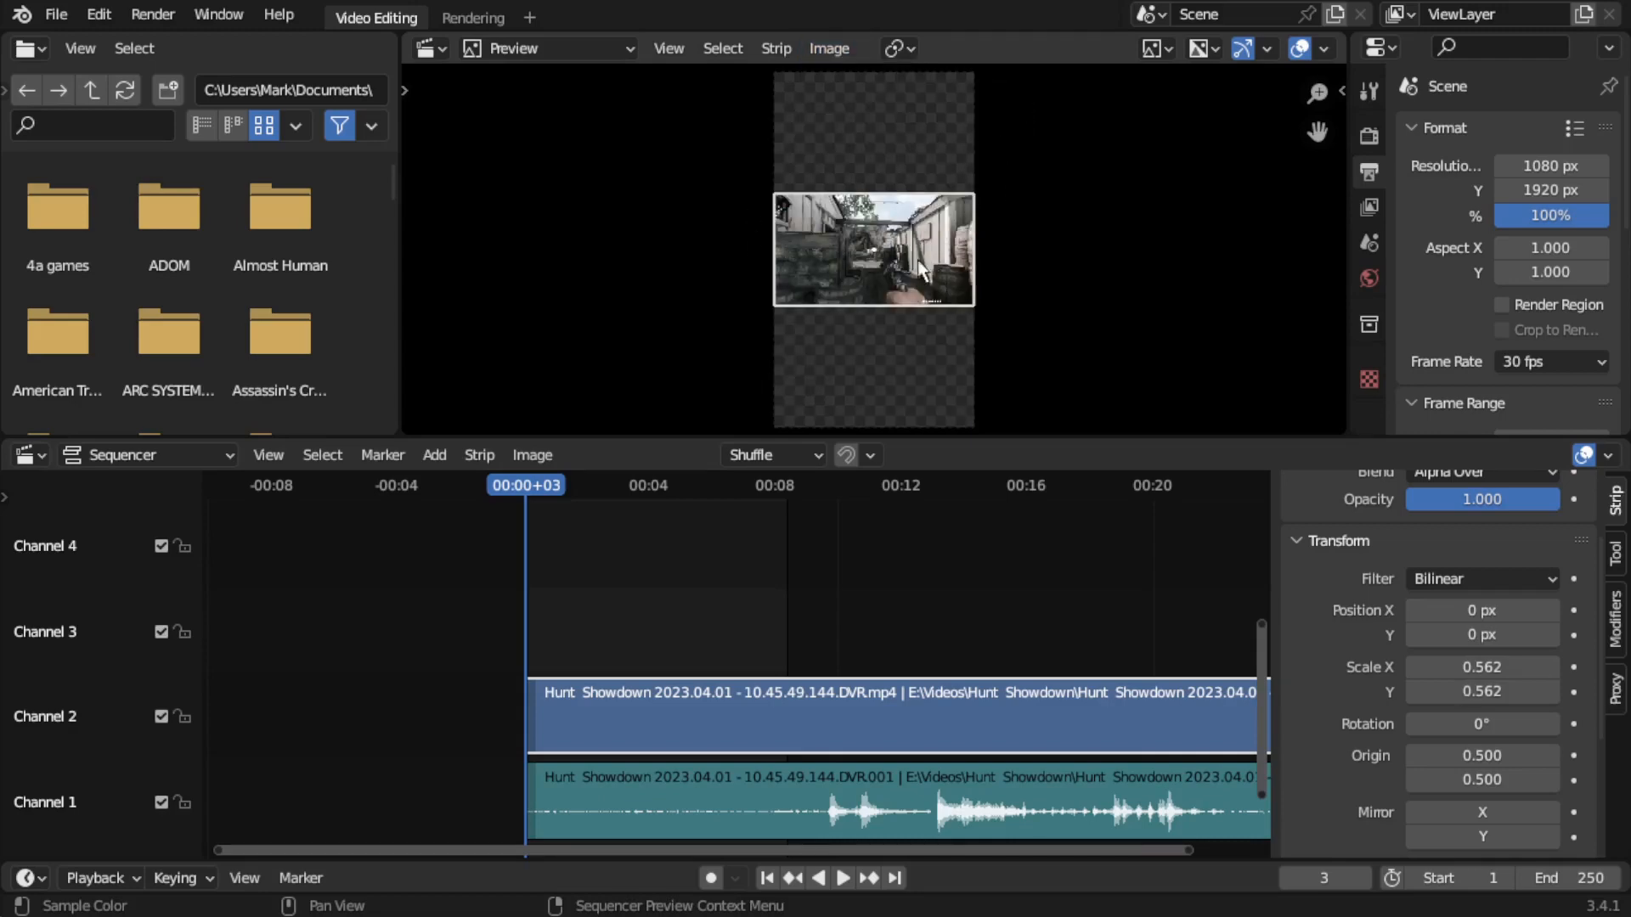
Apply Scale to Fill to the movie strip's image.
{"action": "left_click", "coordinate": [829, 48]}
{"action": "mouse_move", "coordinate": [854, 103]}
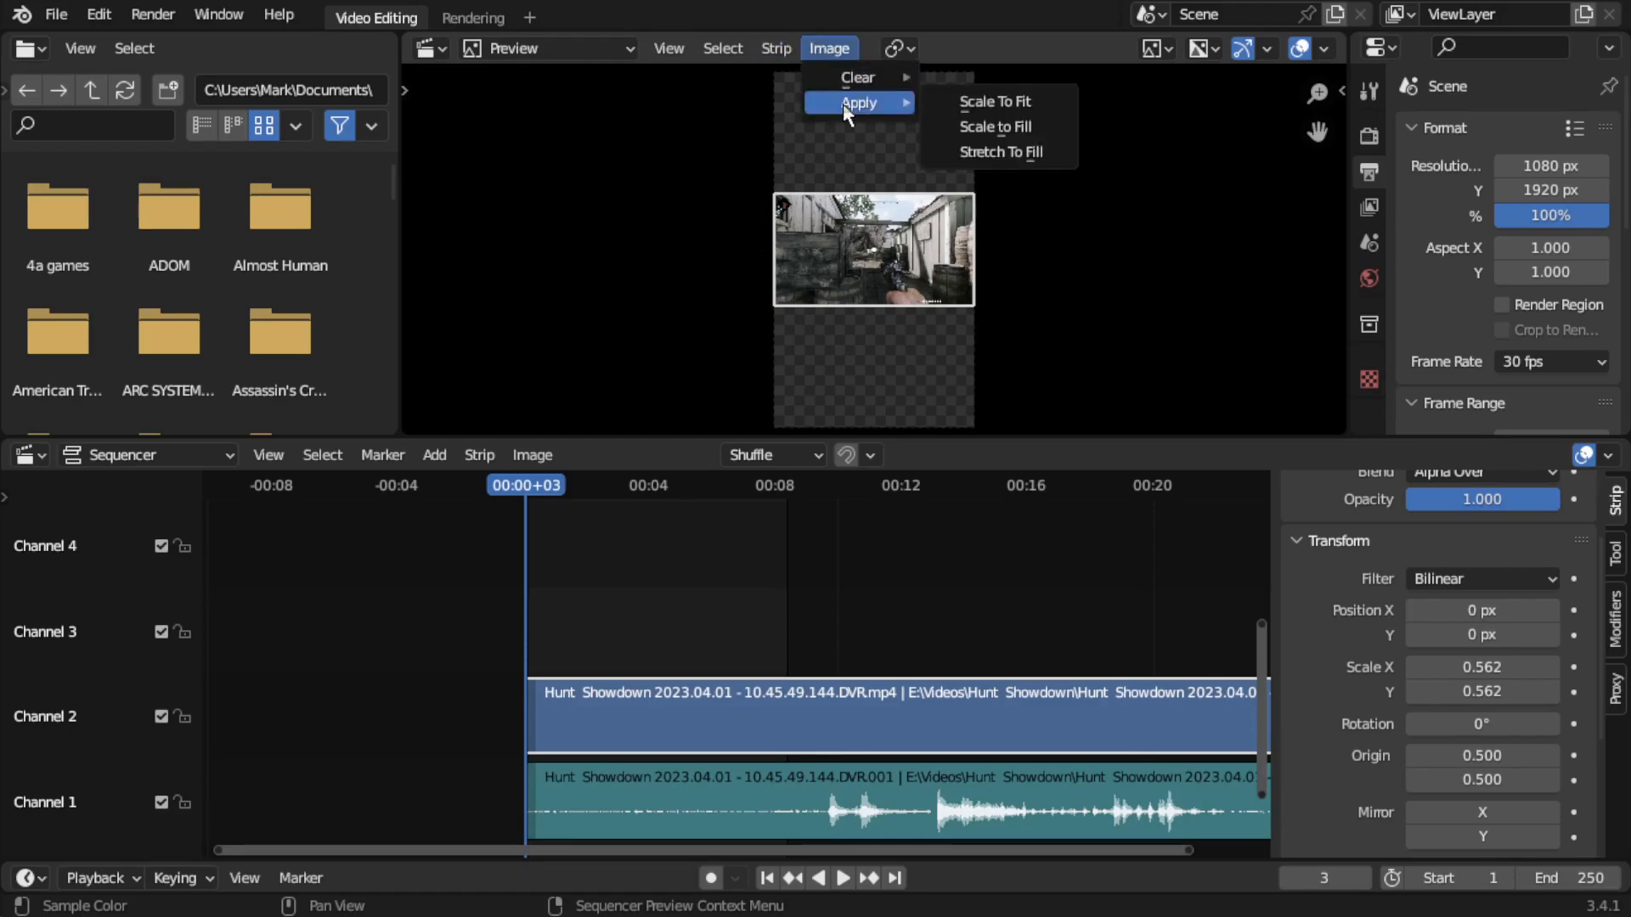
{"action": "left_click", "coordinate": [989, 127]}
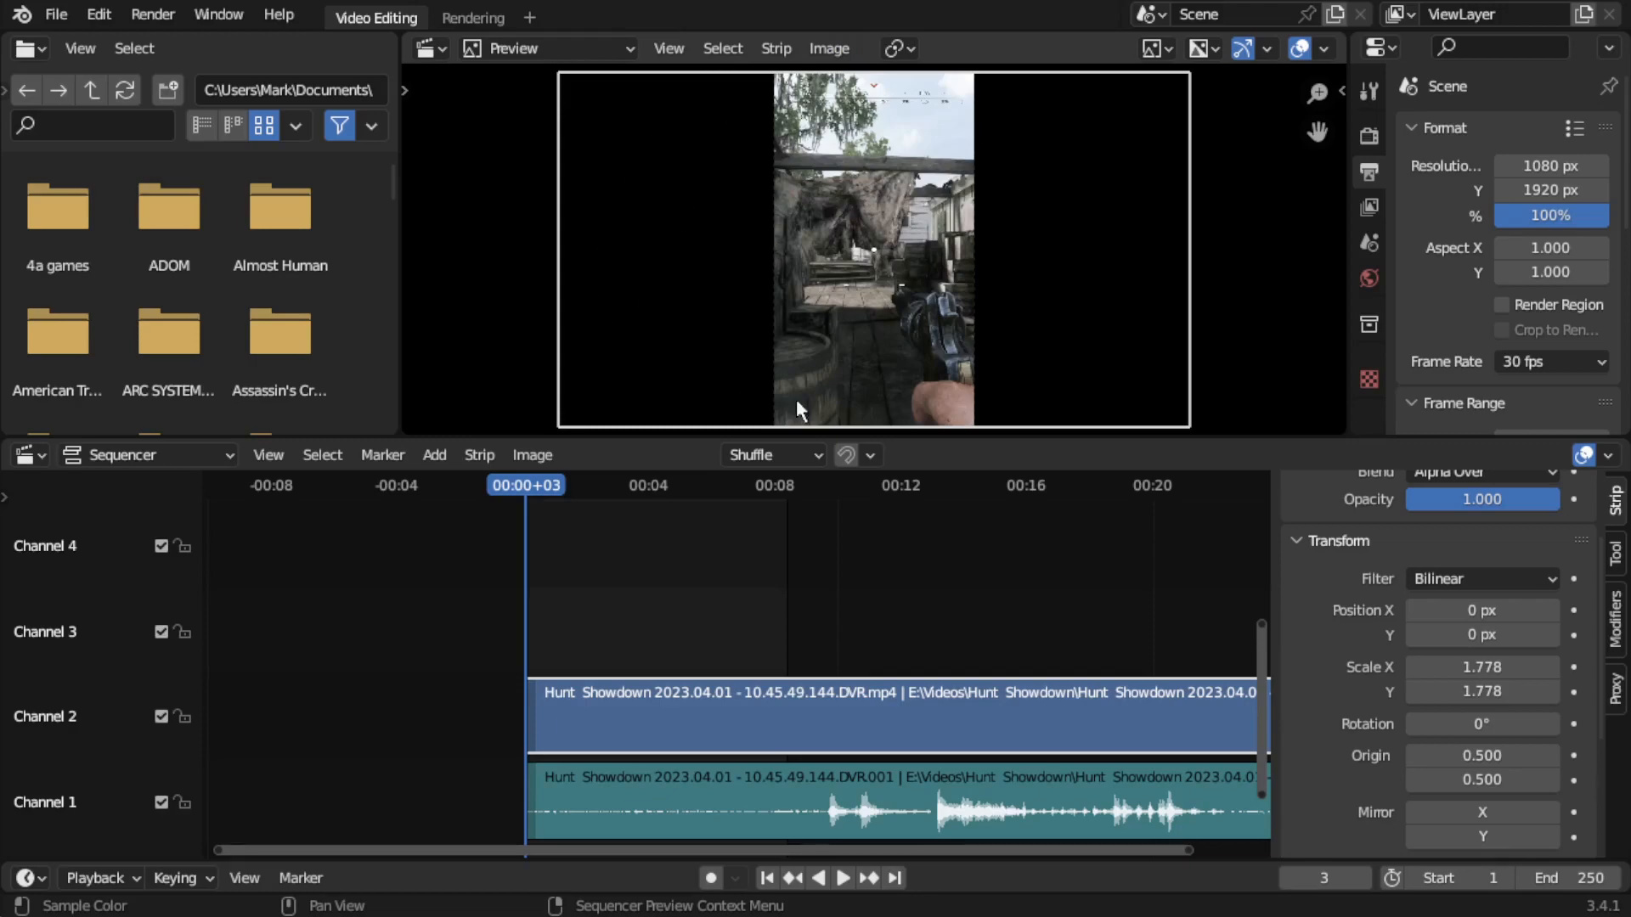
Apply Stretch To Fill to the movie strip's image.
{"action": "left_click", "coordinate": [829, 48]}
{"action": "mouse_move", "coordinate": [846, 108]}
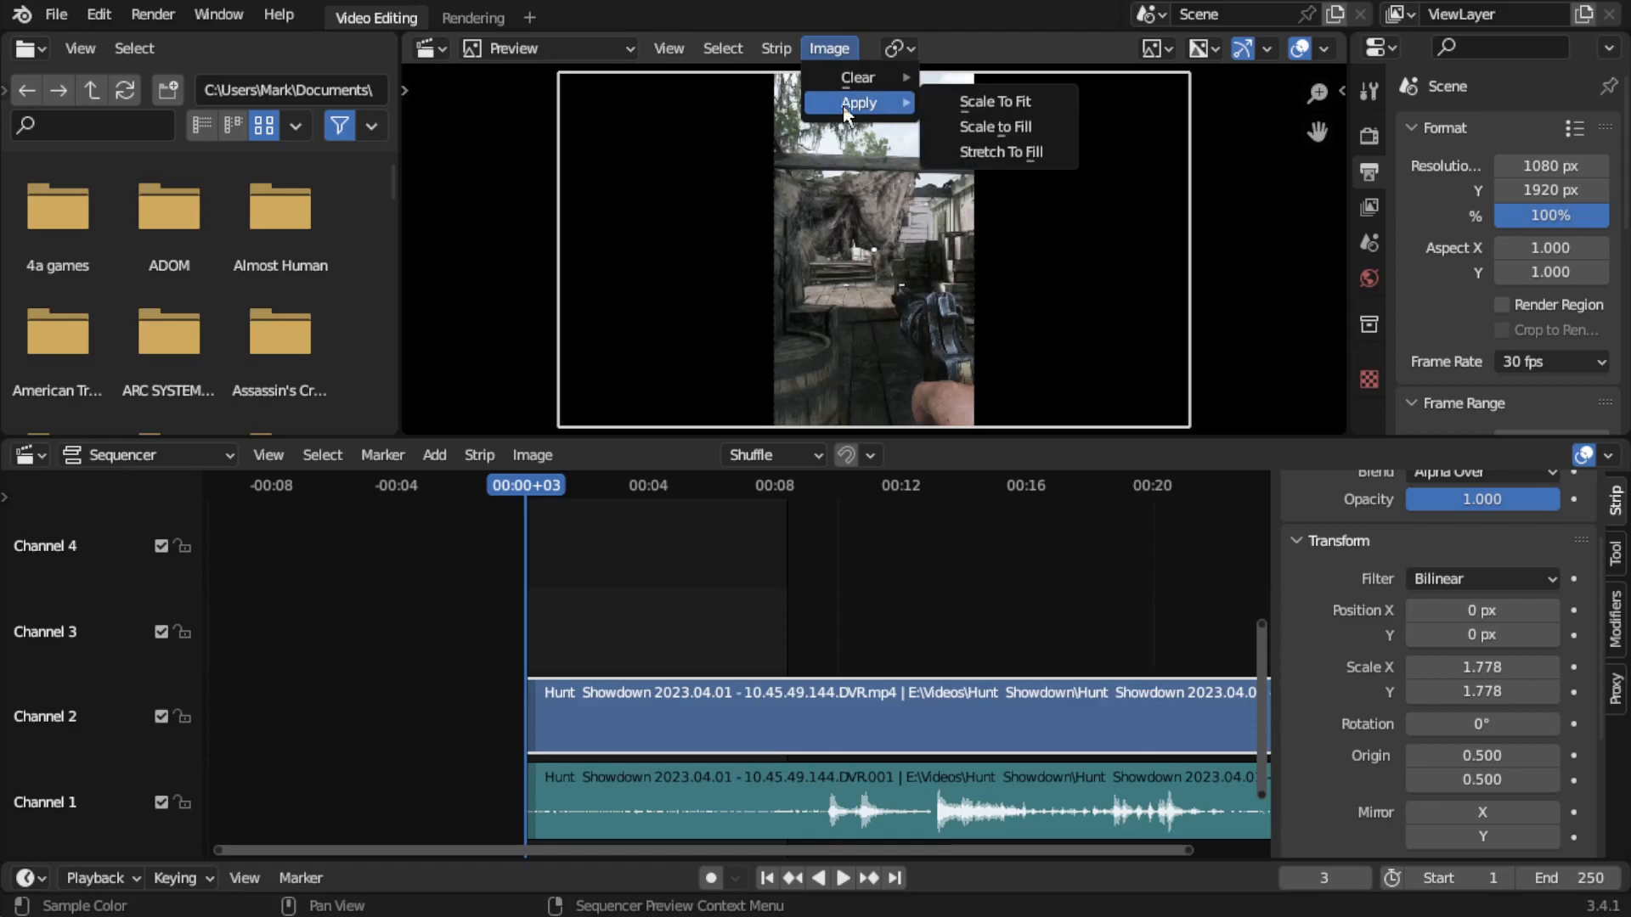
{"action": "left_click", "coordinate": [1017, 154]}
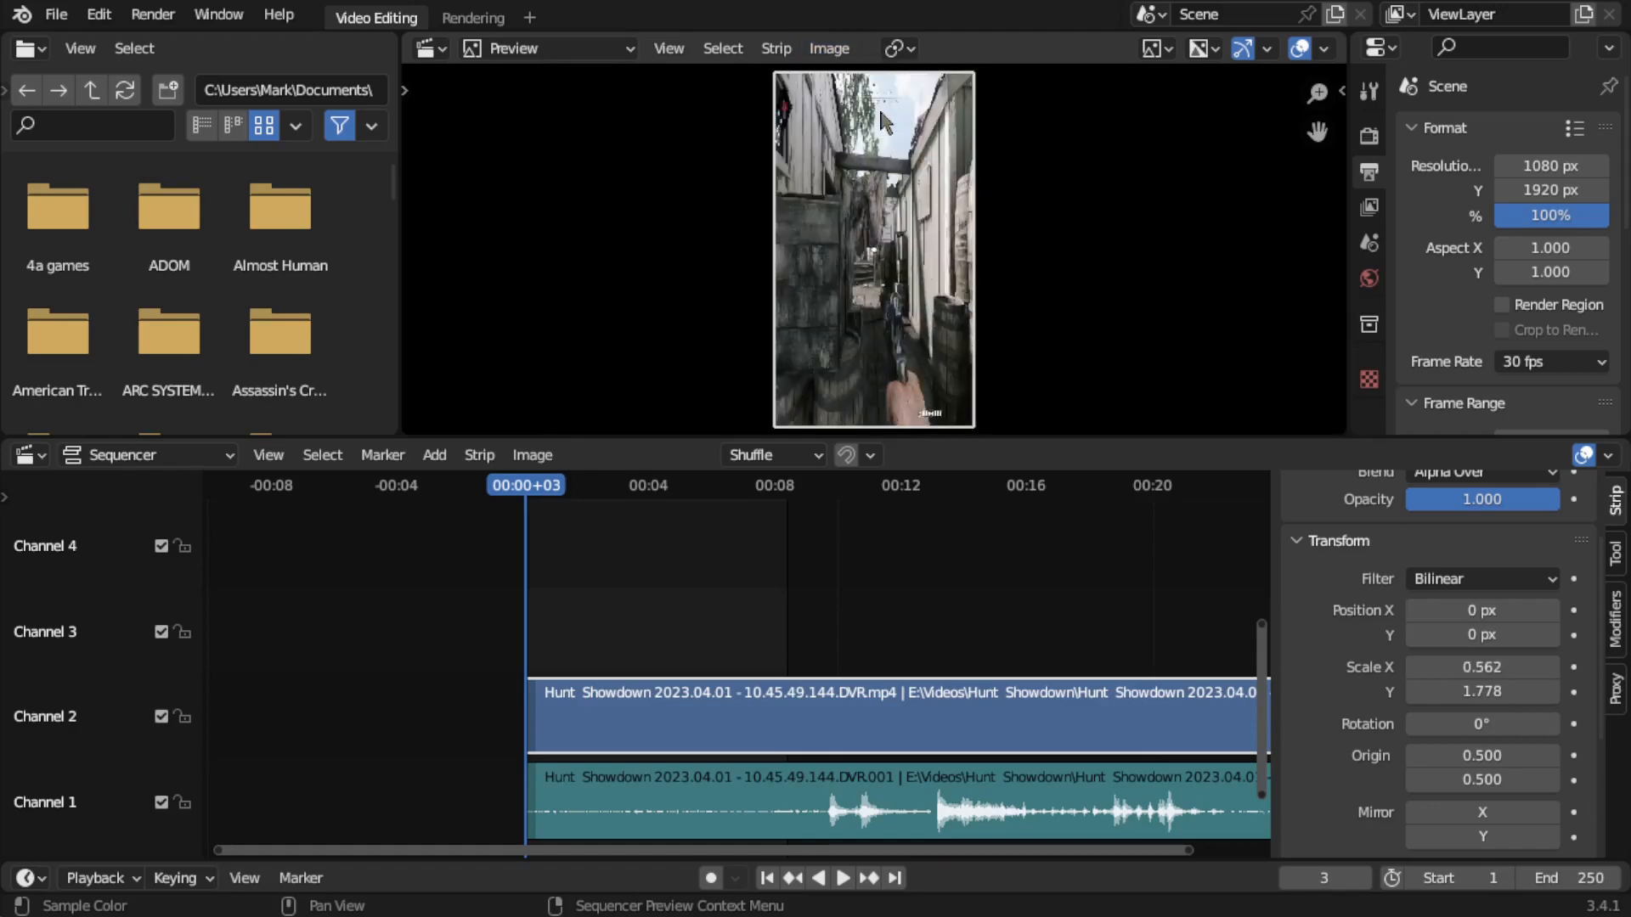
Reapply Scale to Fill to the movie strip so the footage covers the vertical frame without distortion.
{"action": "left_click", "coordinate": [841, 52]}
{"action": "left_click", "coordinate": [840, 47]}
{"action": "mouse_move", "coordinate": [868, 106]}
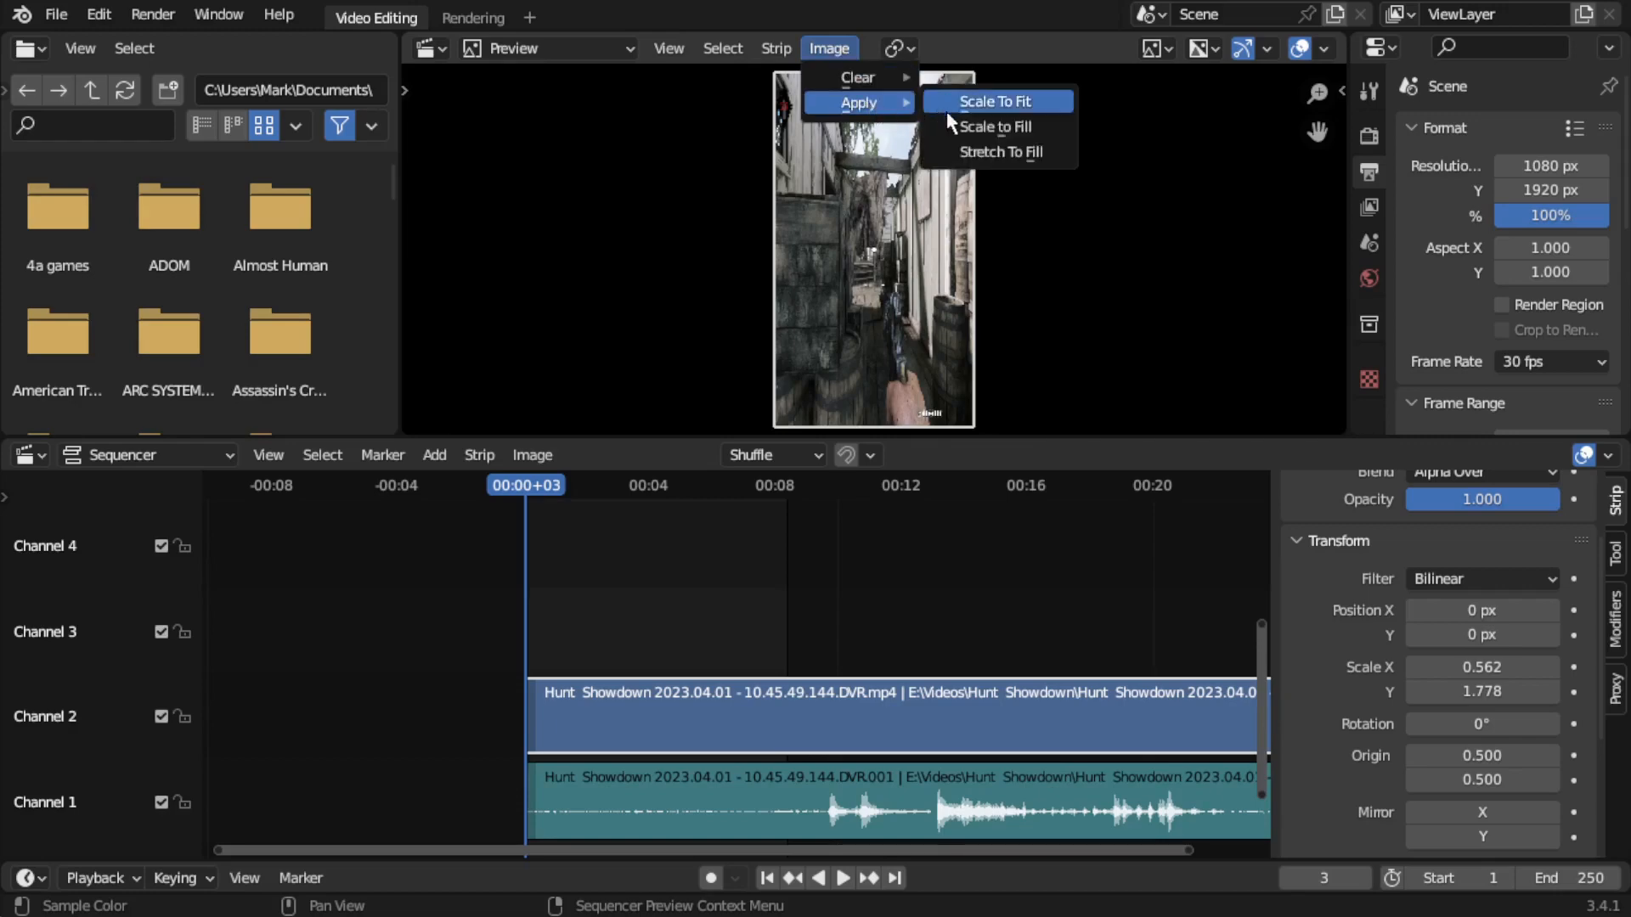
{"action": "left_click", "coordinate": [962, 126]}
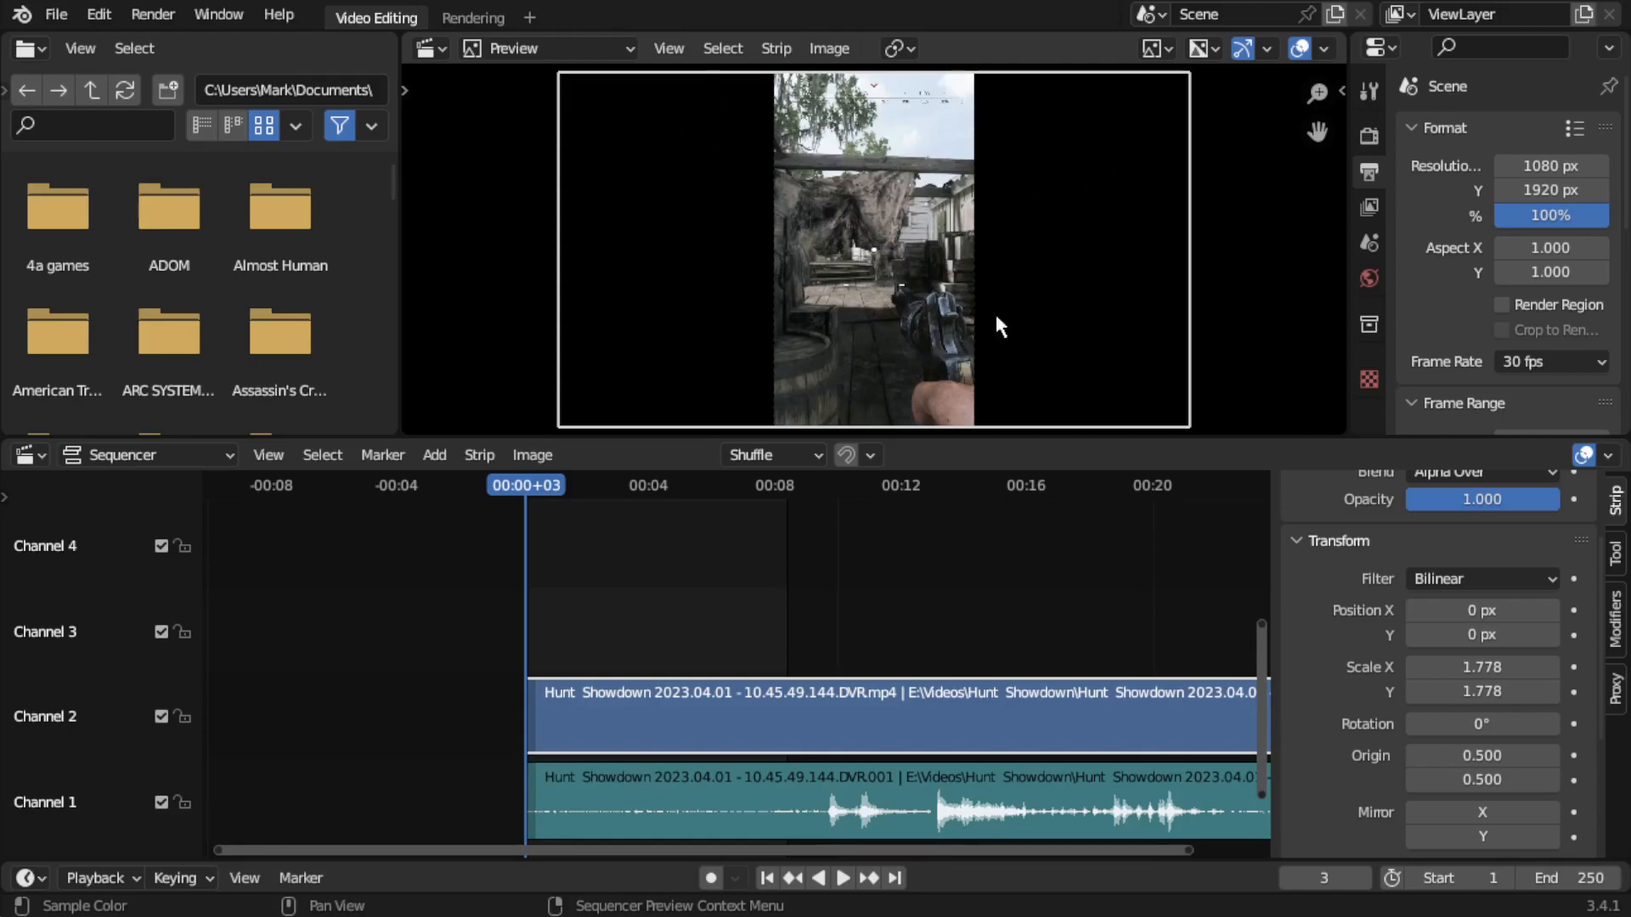
Select the sound strip together with the movie strip and slide both about 16 seconds earlier on their channels.
{"action": "scroll", "coordinate": [883, 578], "scroll_direction": "down", "scroll_amount": 2}
{"action": "scroll", "coordinate": [883, 582], "scroll_direction": "down", "scroll_amount": 2}
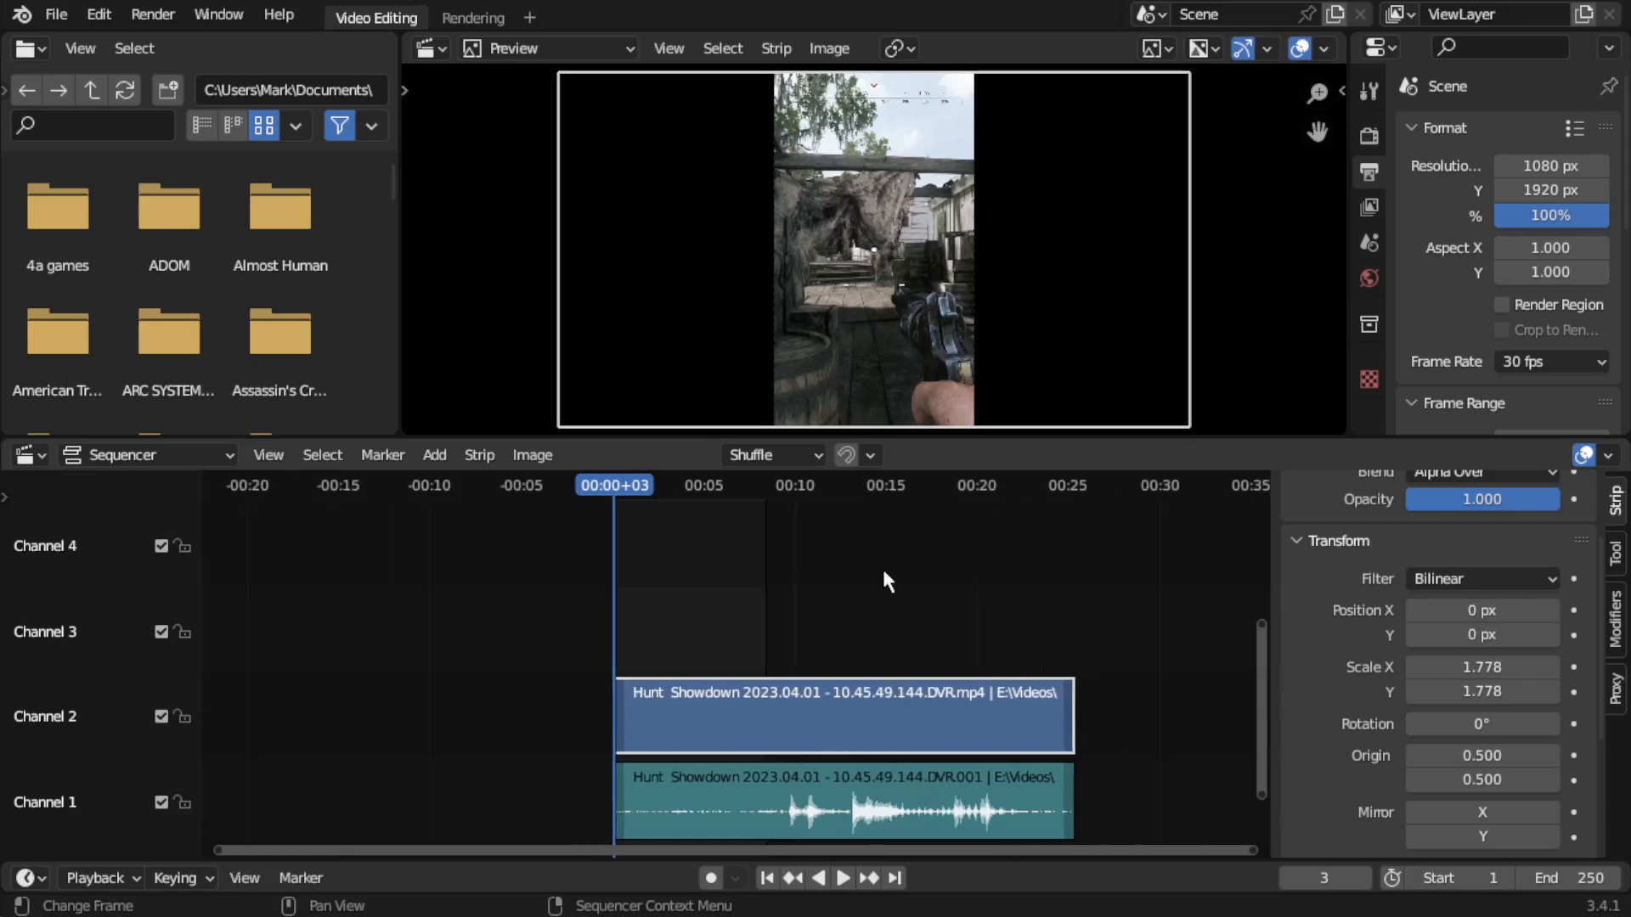
{"action": "left_click_drag", "start_coordinate": [931, 621], "coordinate": [816, 836]}
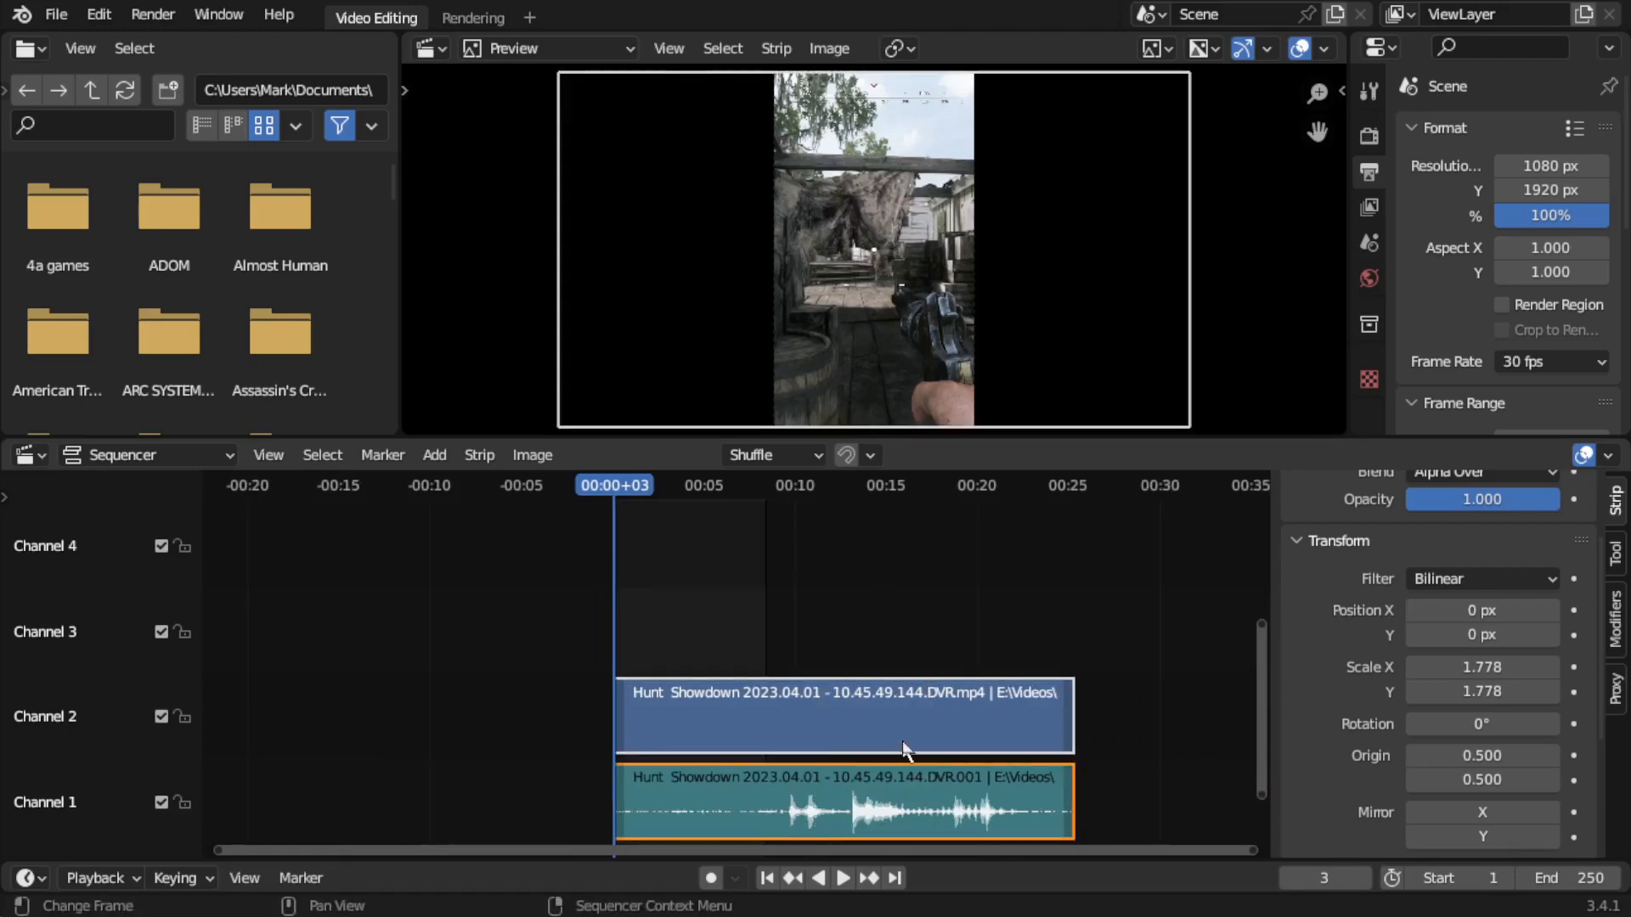
{"action": "left_click_drag", "start_coordinate": [920, 720], "coordinate": [626, 712]}
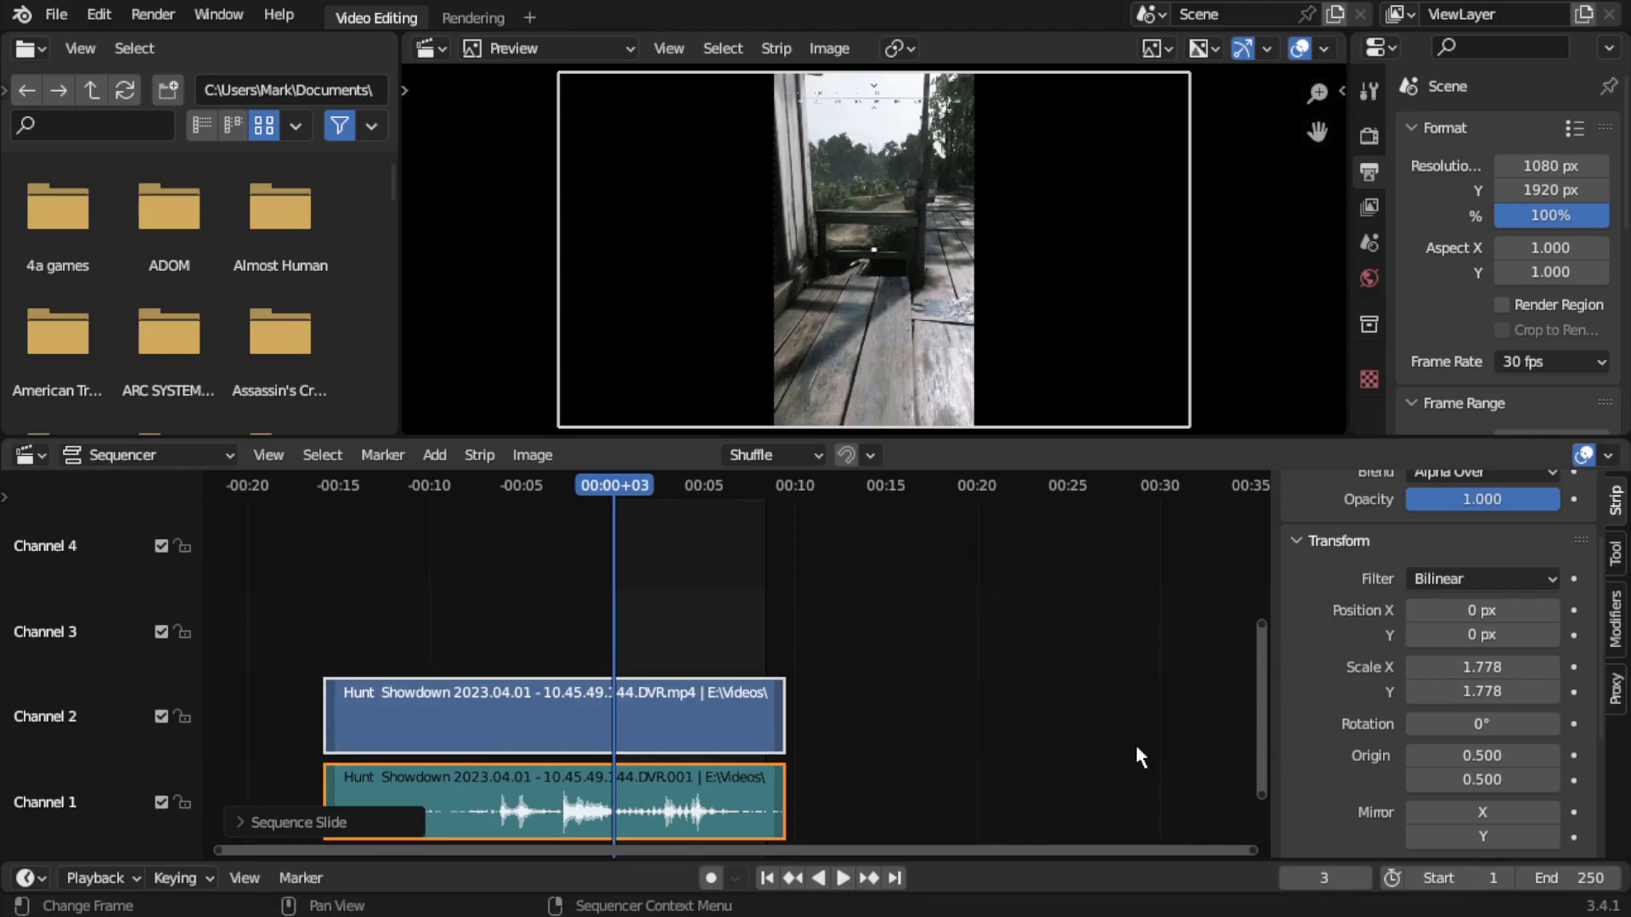
Play back the moved footage to examine where the short should end, and place the playhead at frame 193.
{"action": "left_click", "coordinate": [843, 877]}
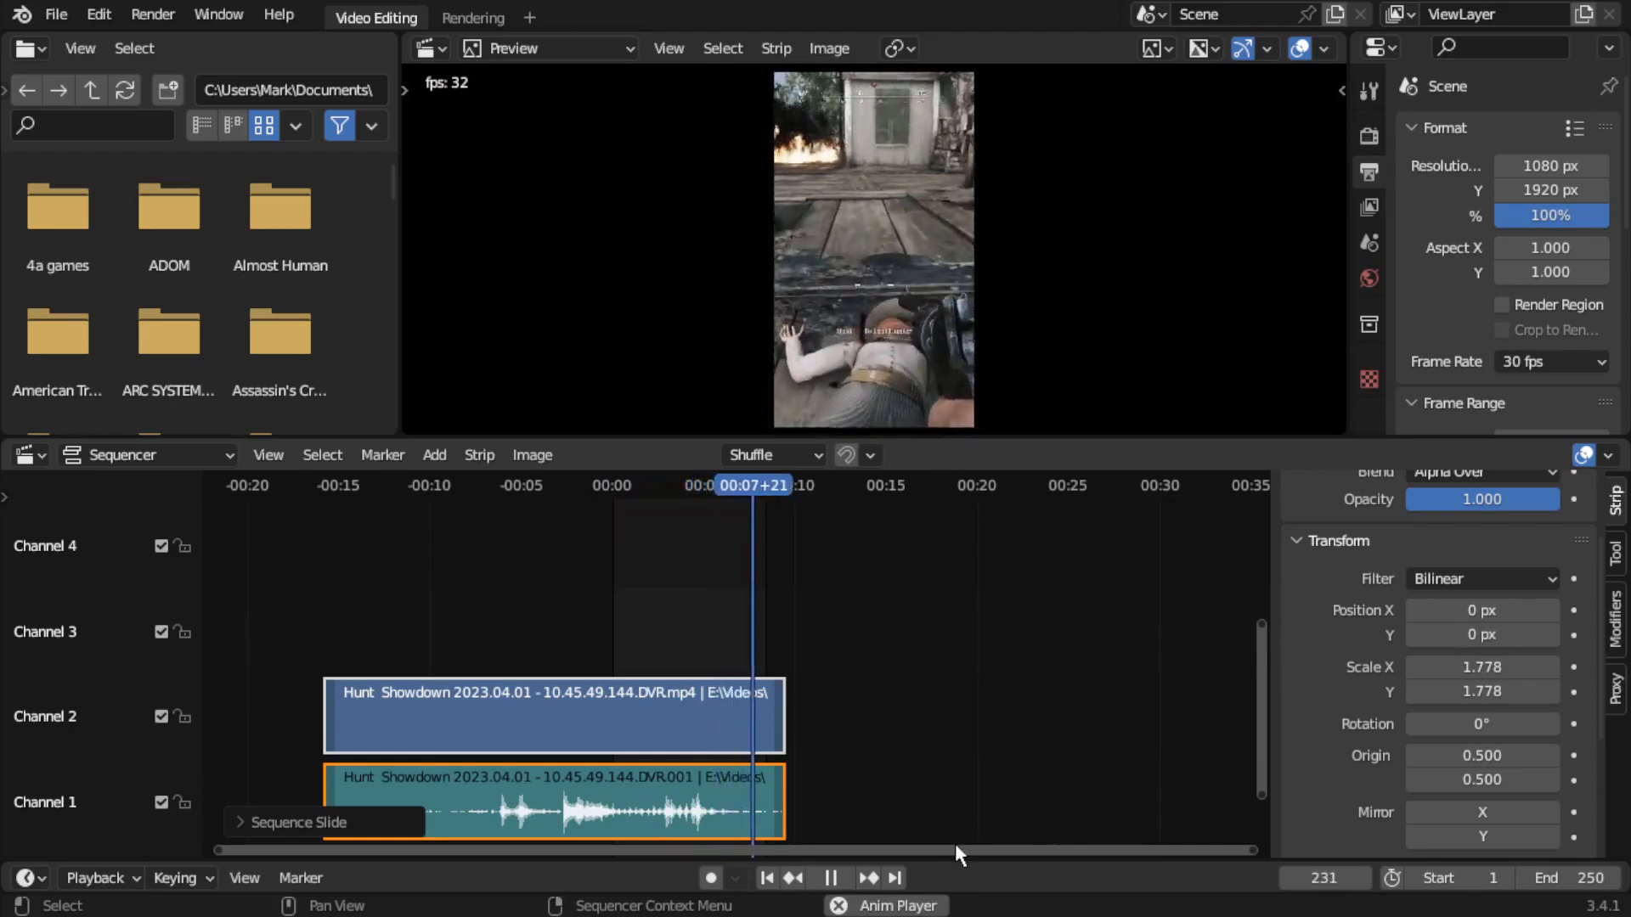
{"action": "left_click", "coordinate": [835, 881]}
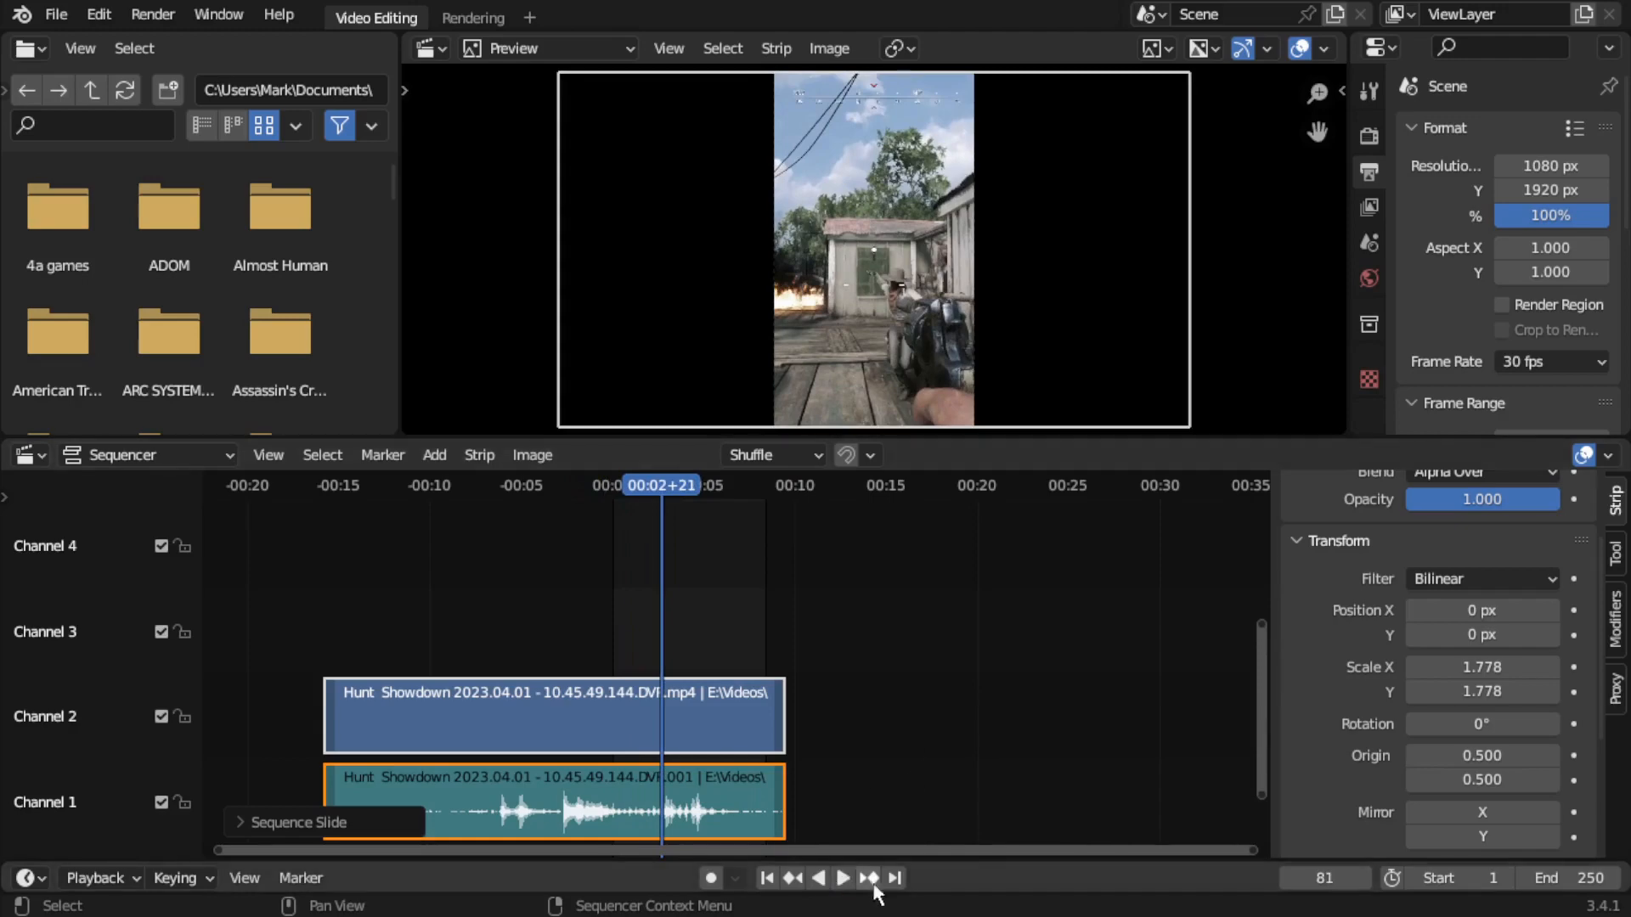
{"action": "scroll", "coordinate": [714, 692], "scroll_direction": "up", "scroll_amount": 3}
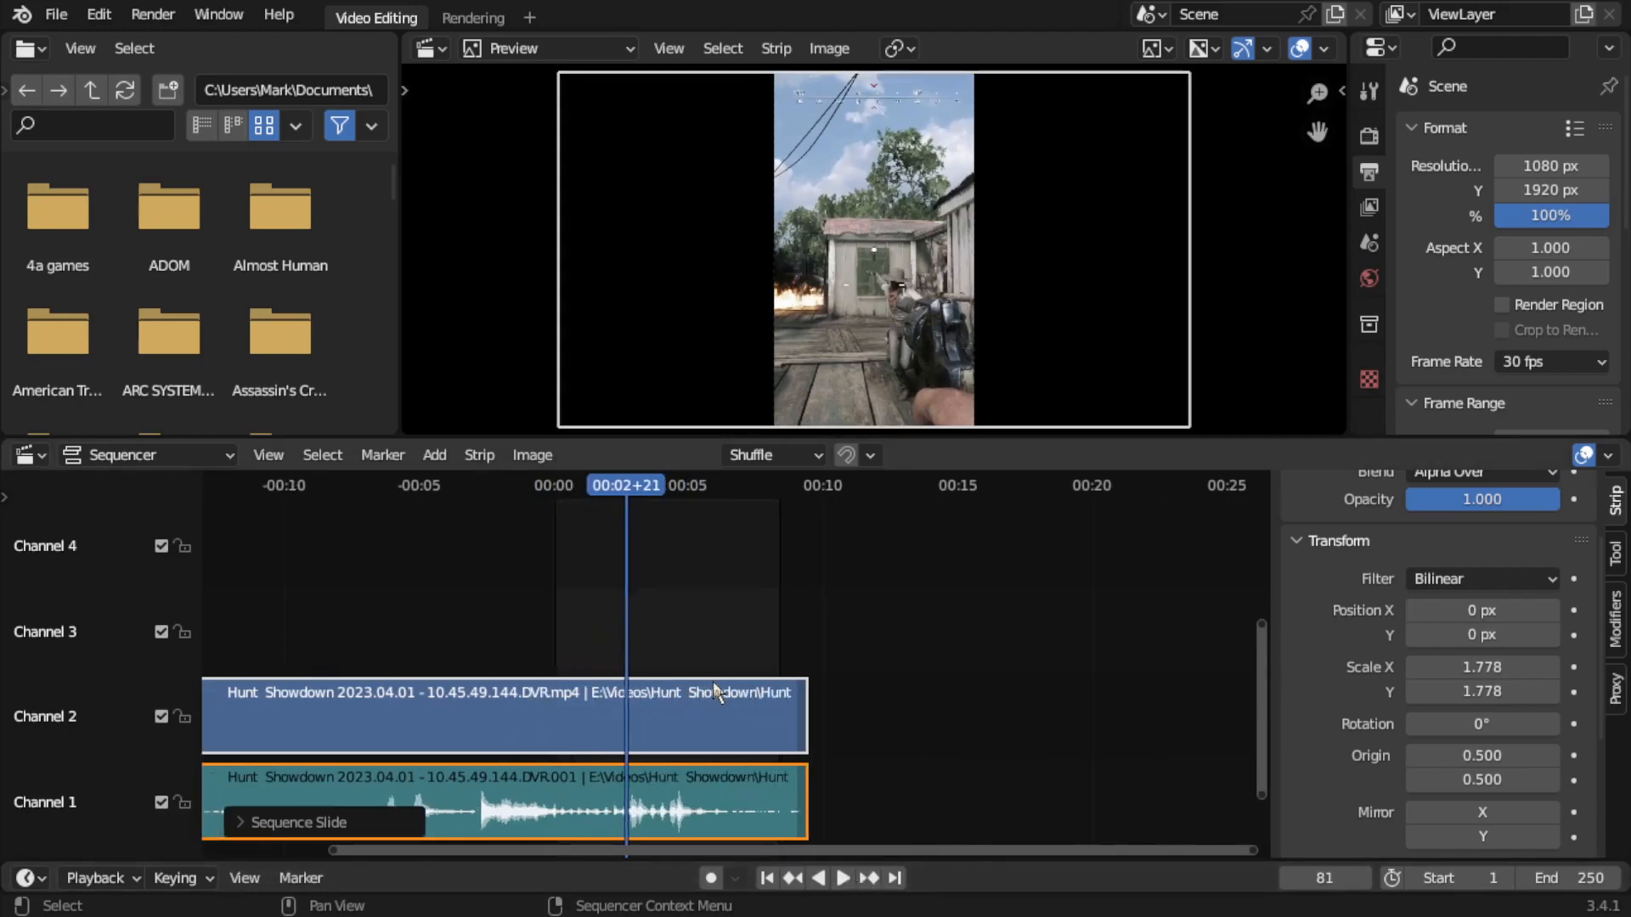
{"action": "scroll", "coordinate": [714, 693], "scroll_direction": "up", "scroll_amount": 1}
{"action": "left_click_drag", "start_coordinate": [598, 497], "coordinate": [724, 491]}
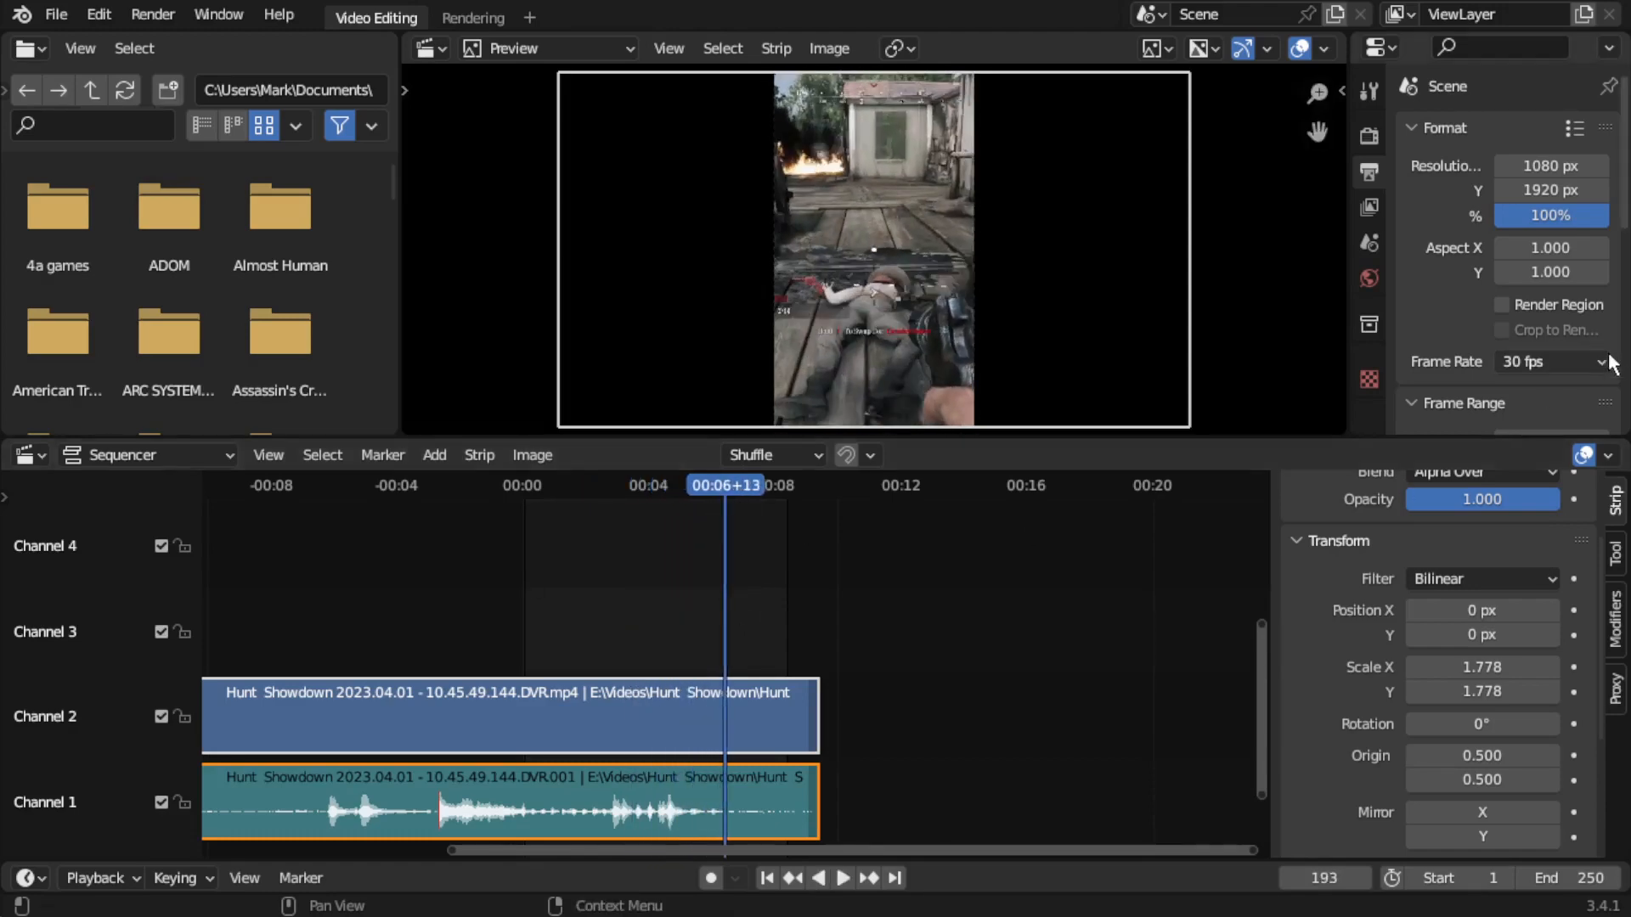
Set the end of the scene's frame range to 189.
{"action": "scroll", "coordinate": [1555, 370], "scroll_direction": "down", "scroll_amount": 3}
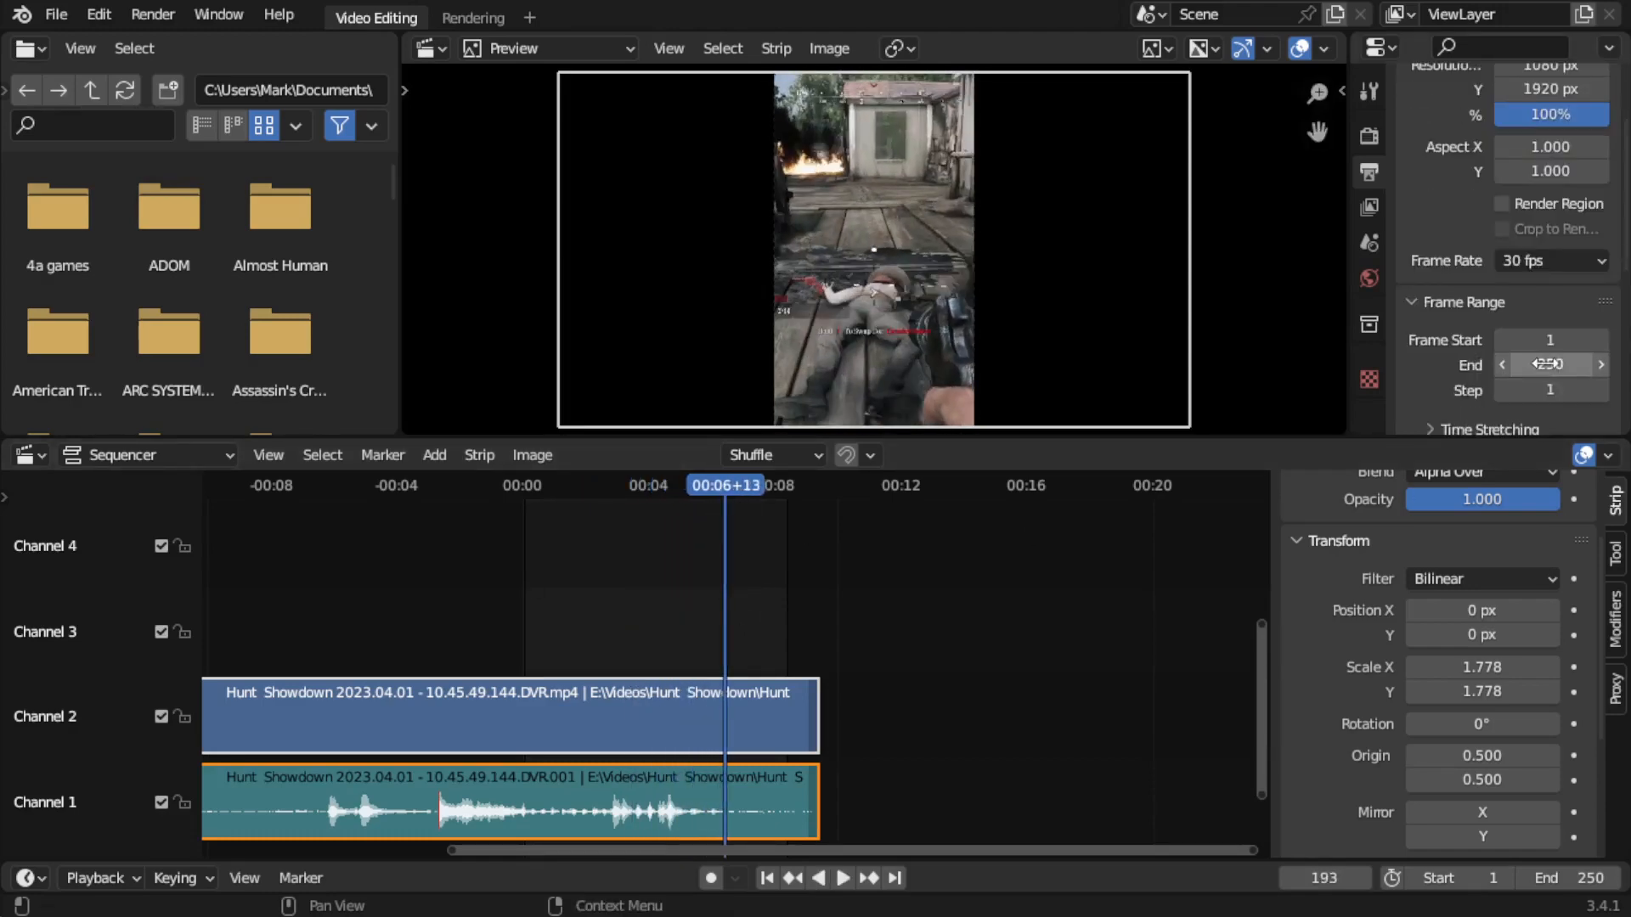
{"action": "scroll", "coordinate": [1561, 389], "scroll_direction": "down", "scroll_amount": 2}
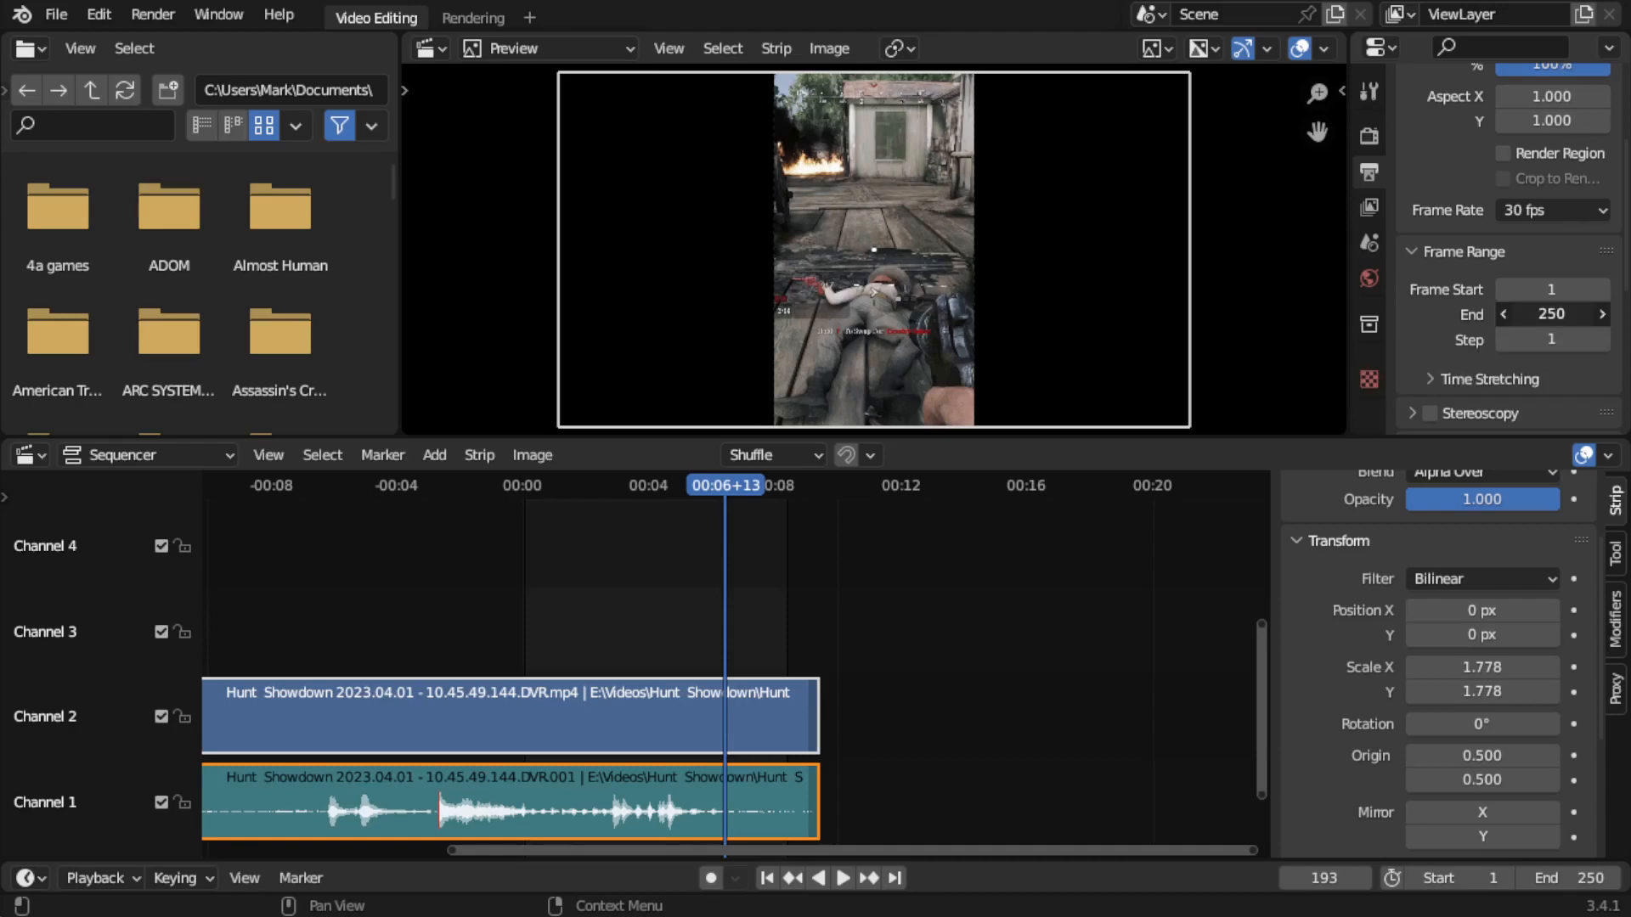
{"action": "left_click_drag", "start_coordinate": [1552, 313], "coordinate": [1459, 314]}
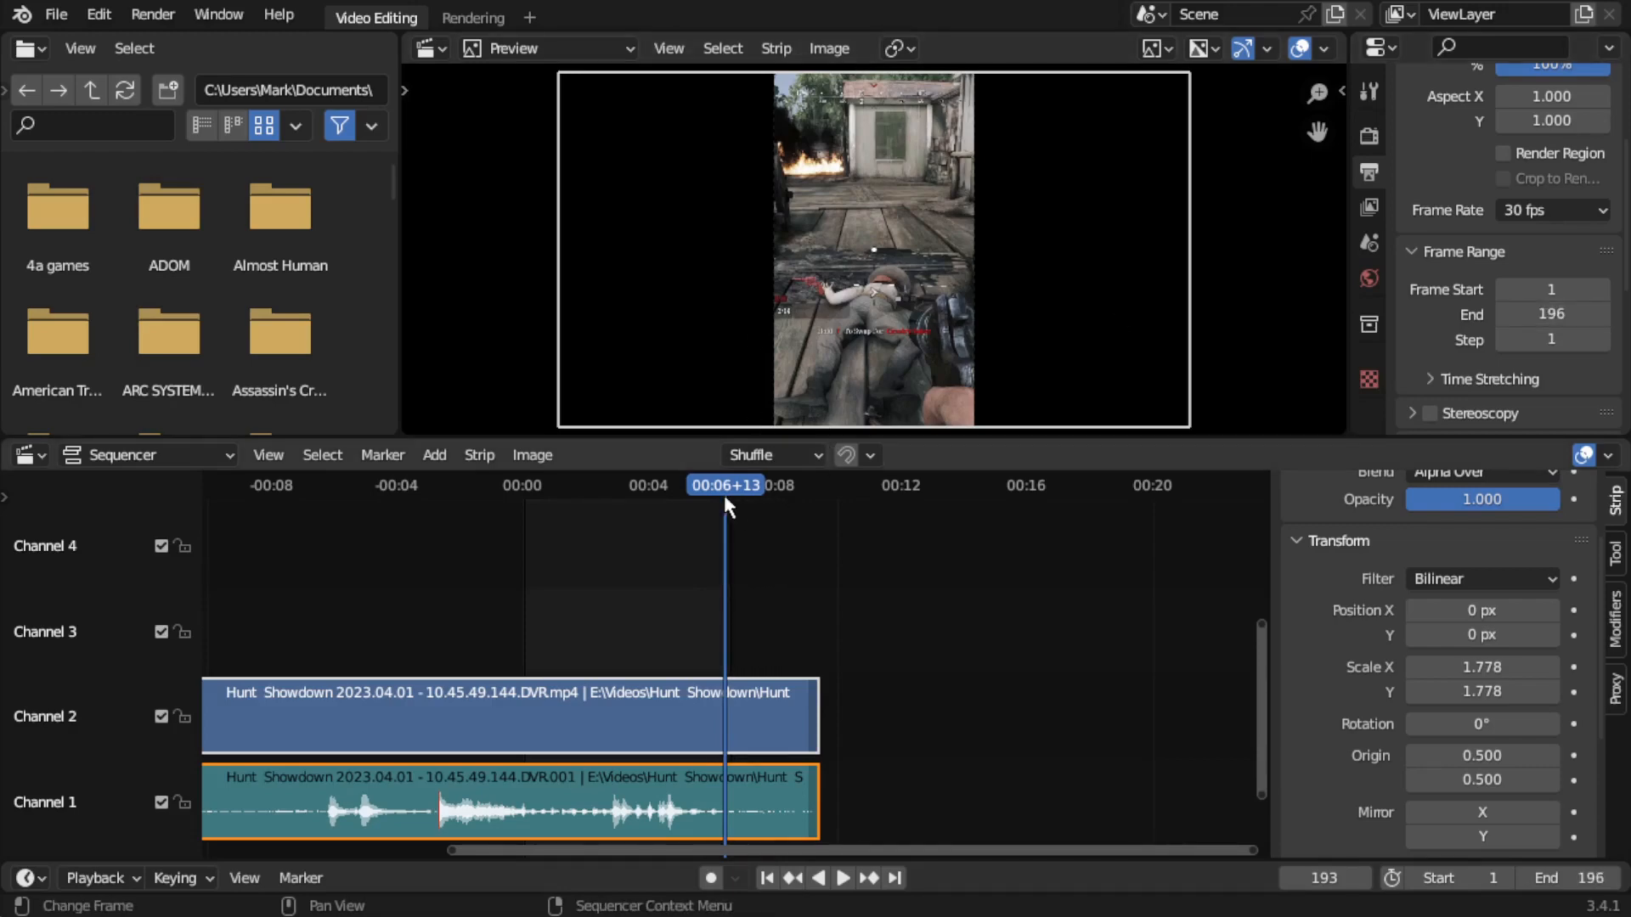
{"action": "mouse_move", "coordinate": [725, 484]}
{"action": "left_mouse_down"}
{"action": "mouse_move", "coordinate": [674, 485]}
{"action": "mouse_move", "coordinate": [725, 492]}
{"action": "left_mouse_up"}
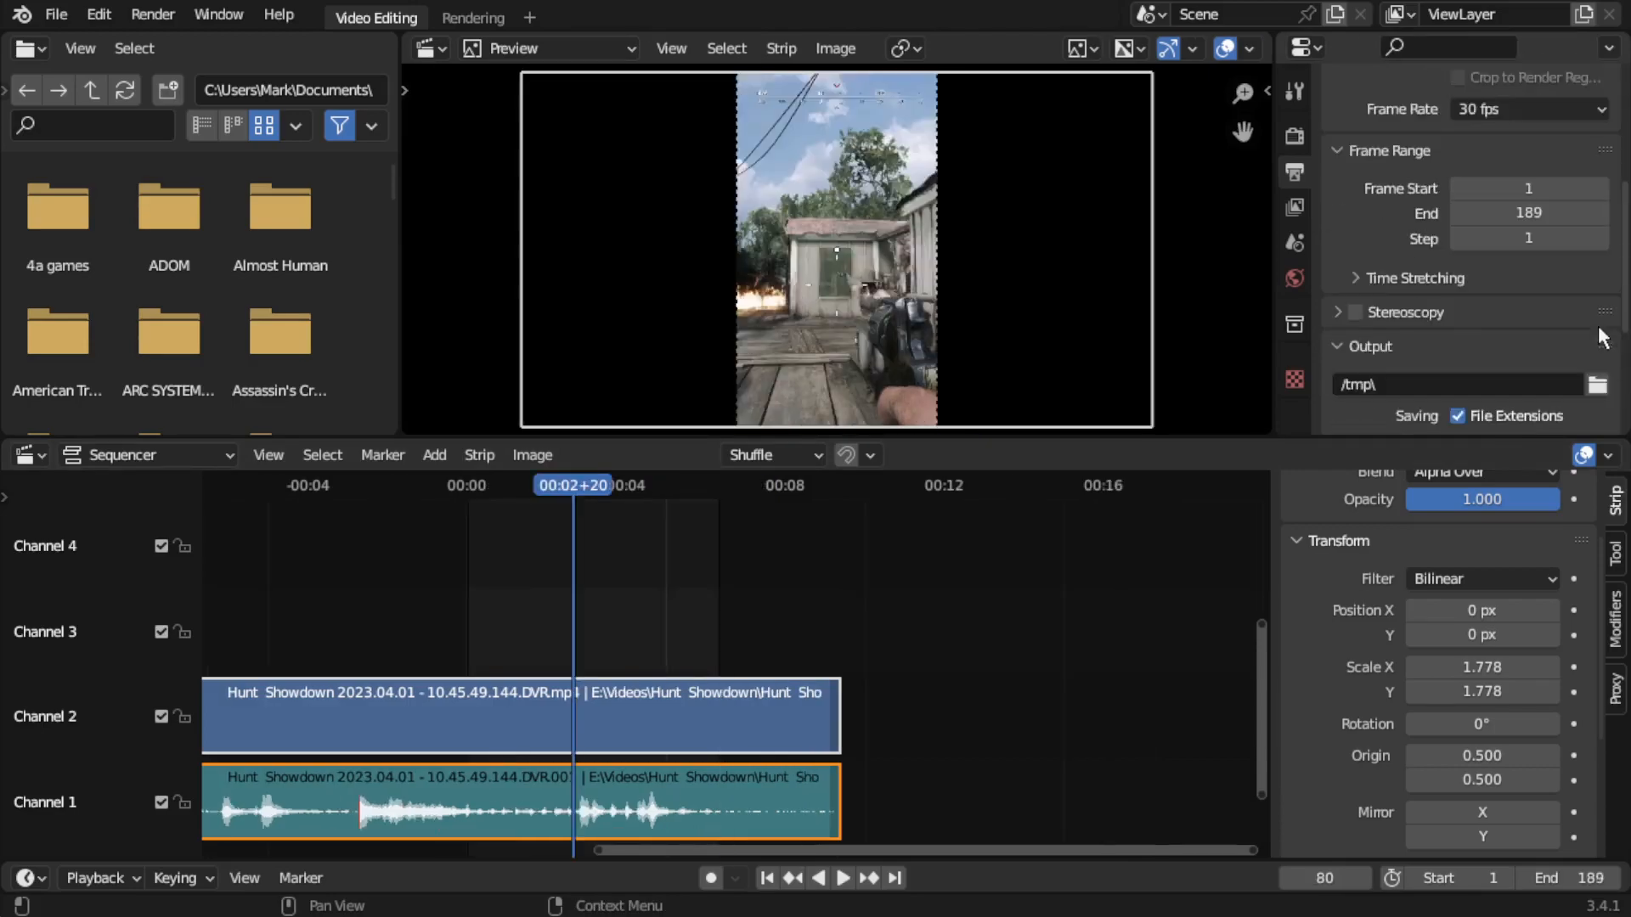
Set the render output to HSswordGirlShort in the HuntShowdown folder and start Render Animation.
{"action": "left_click", "coordinate": [1598, 386]}
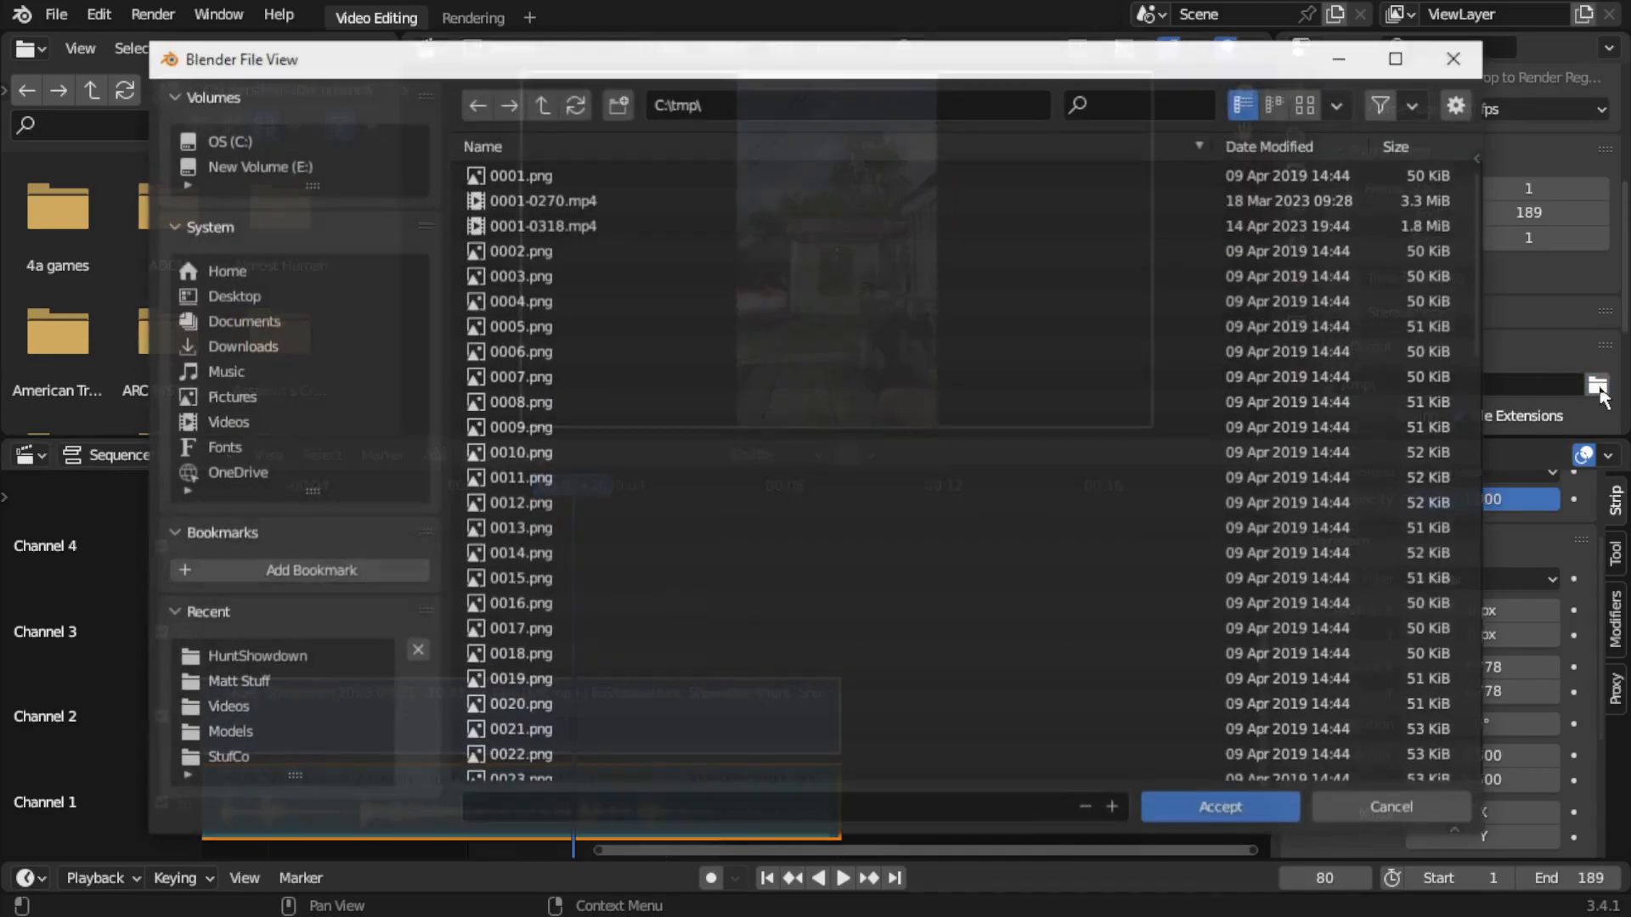
{"action": "left_click", "coordinate": [1458, 59]}
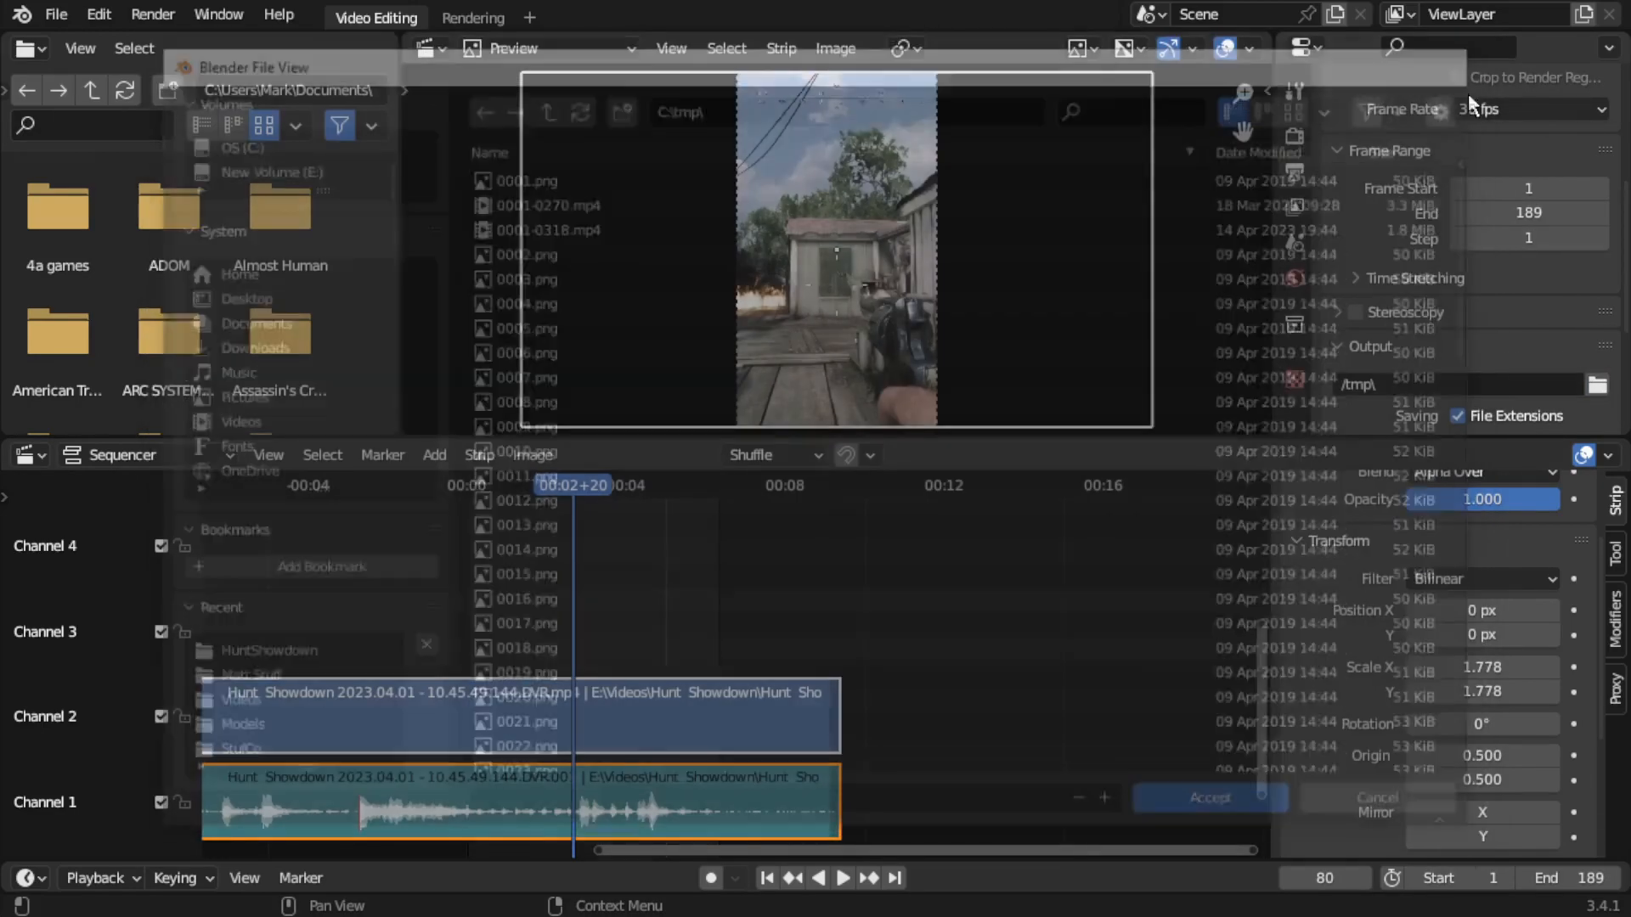
{"action": "scroll", "coordinate": [1572, 301], "scroll_direction": "down", "scroll_amount": 3}
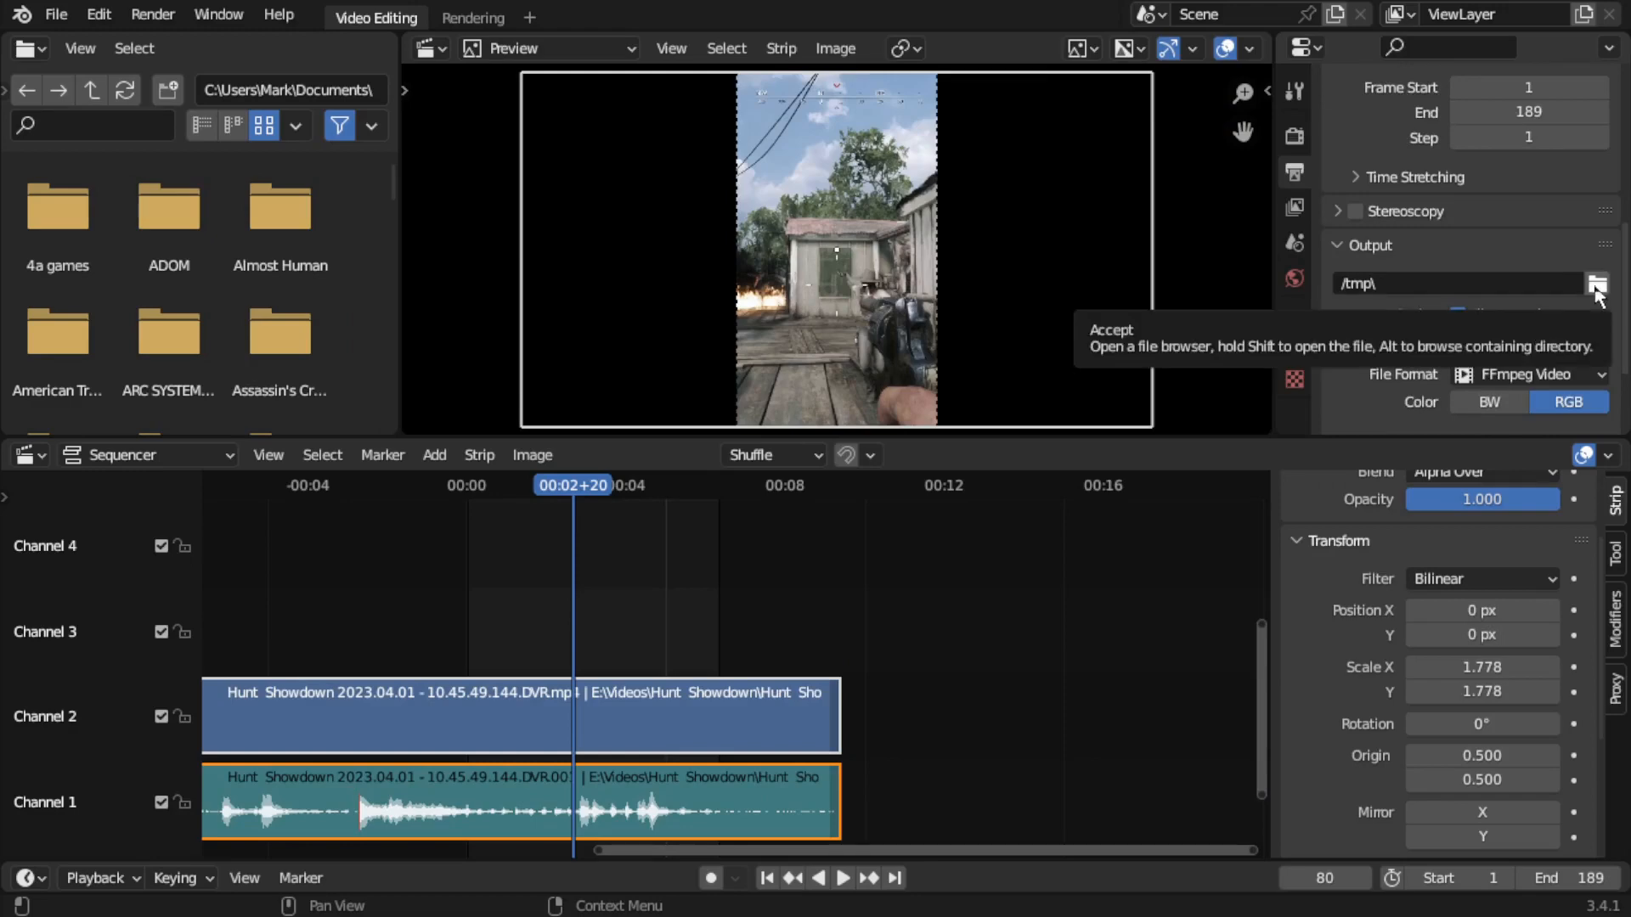
{"action": "left_click", "coordinate": [1598, 286]}
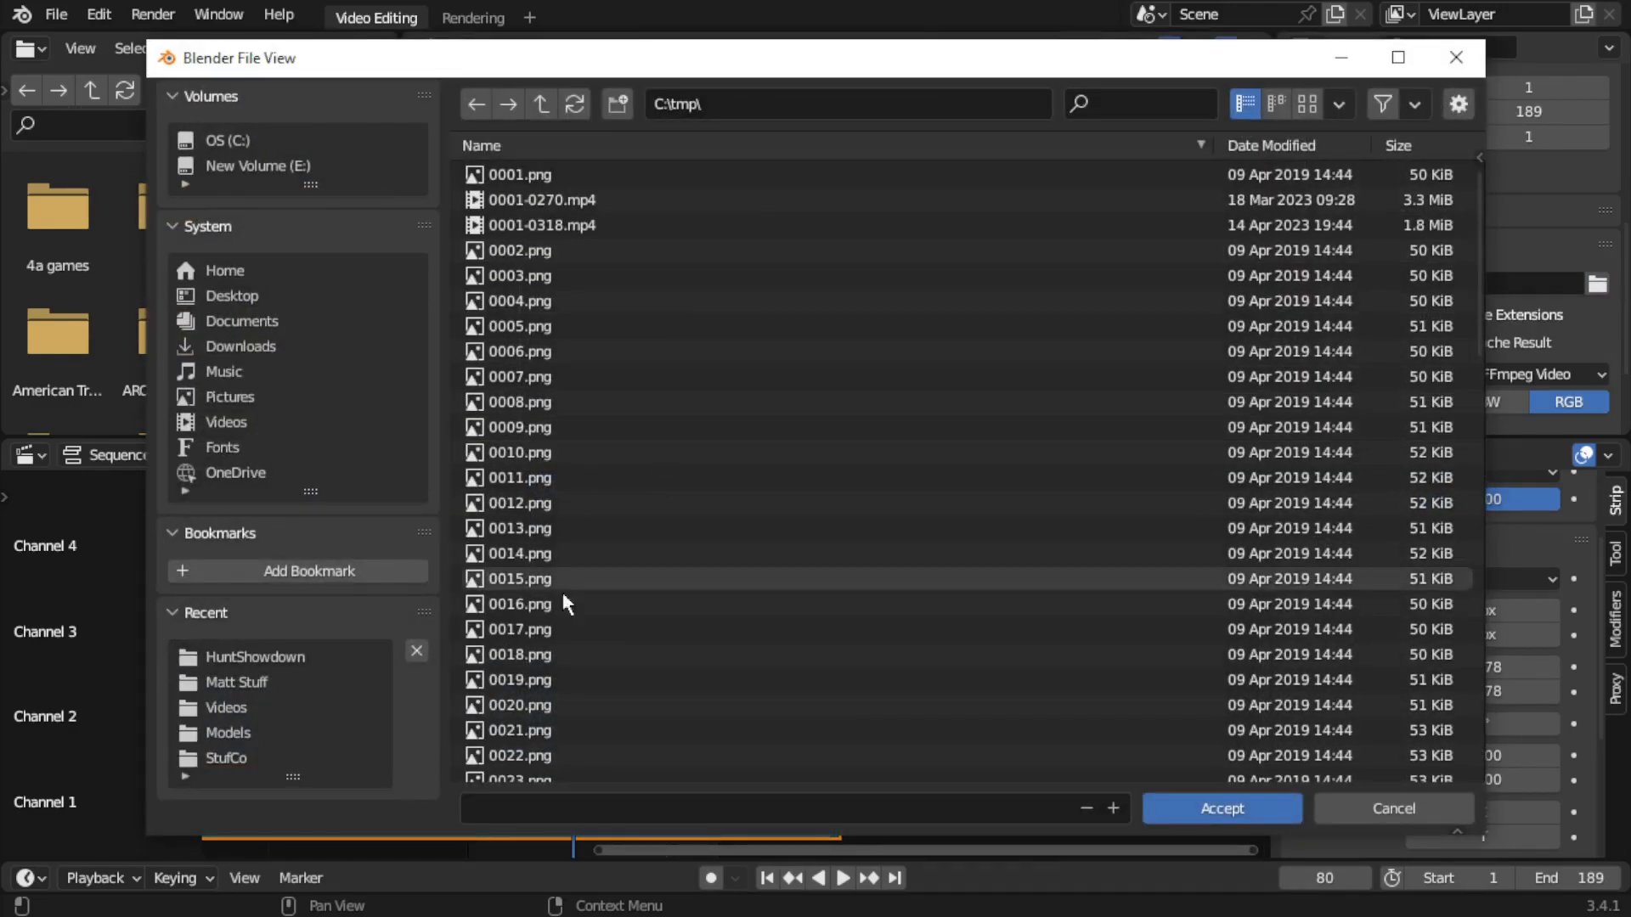
{"action": "left_click", "coordinate": [255, 656]}
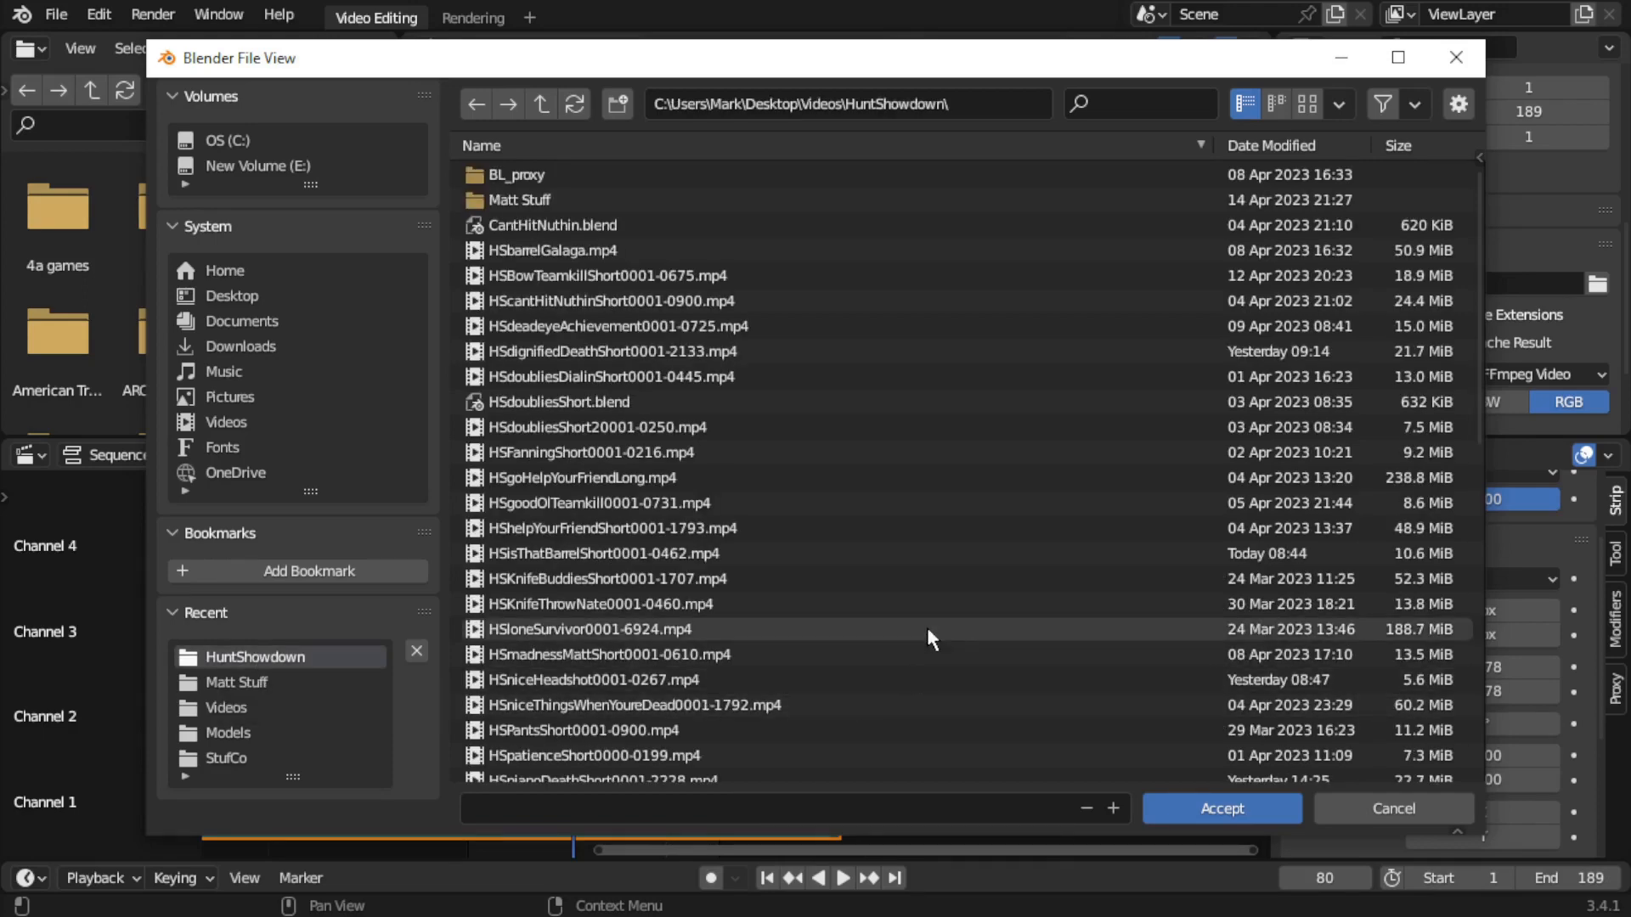
{"action": "left_click", "coordinate": [885, 812]}
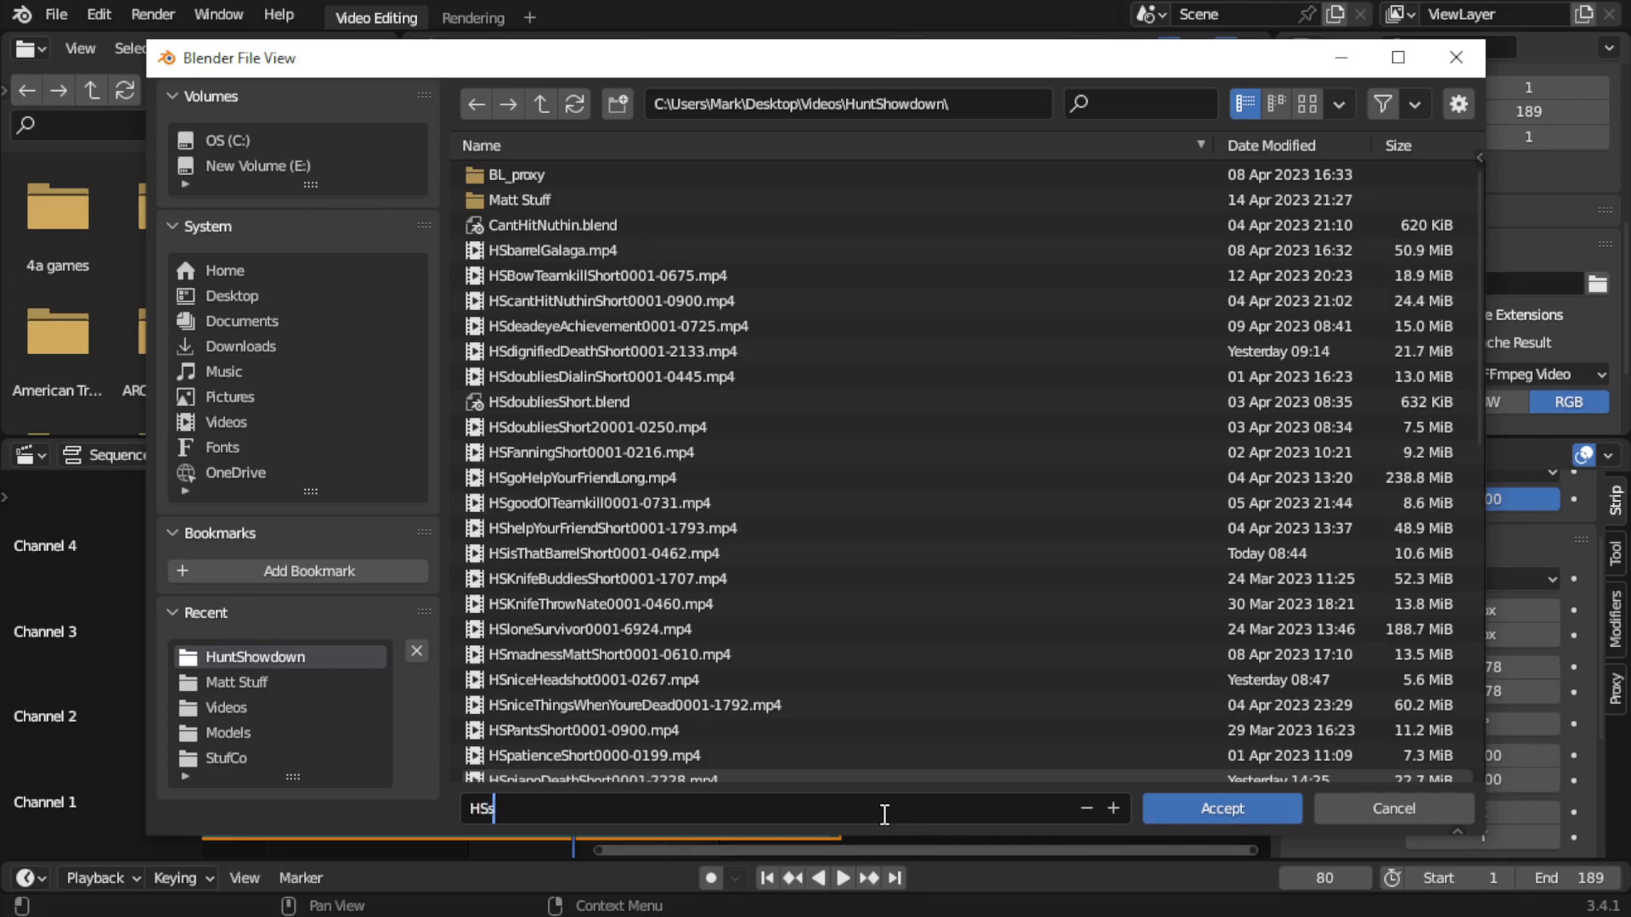
{"action": "type", "text": "wir"}
{"action": "left_click", "coordinate": [1233, 805]}
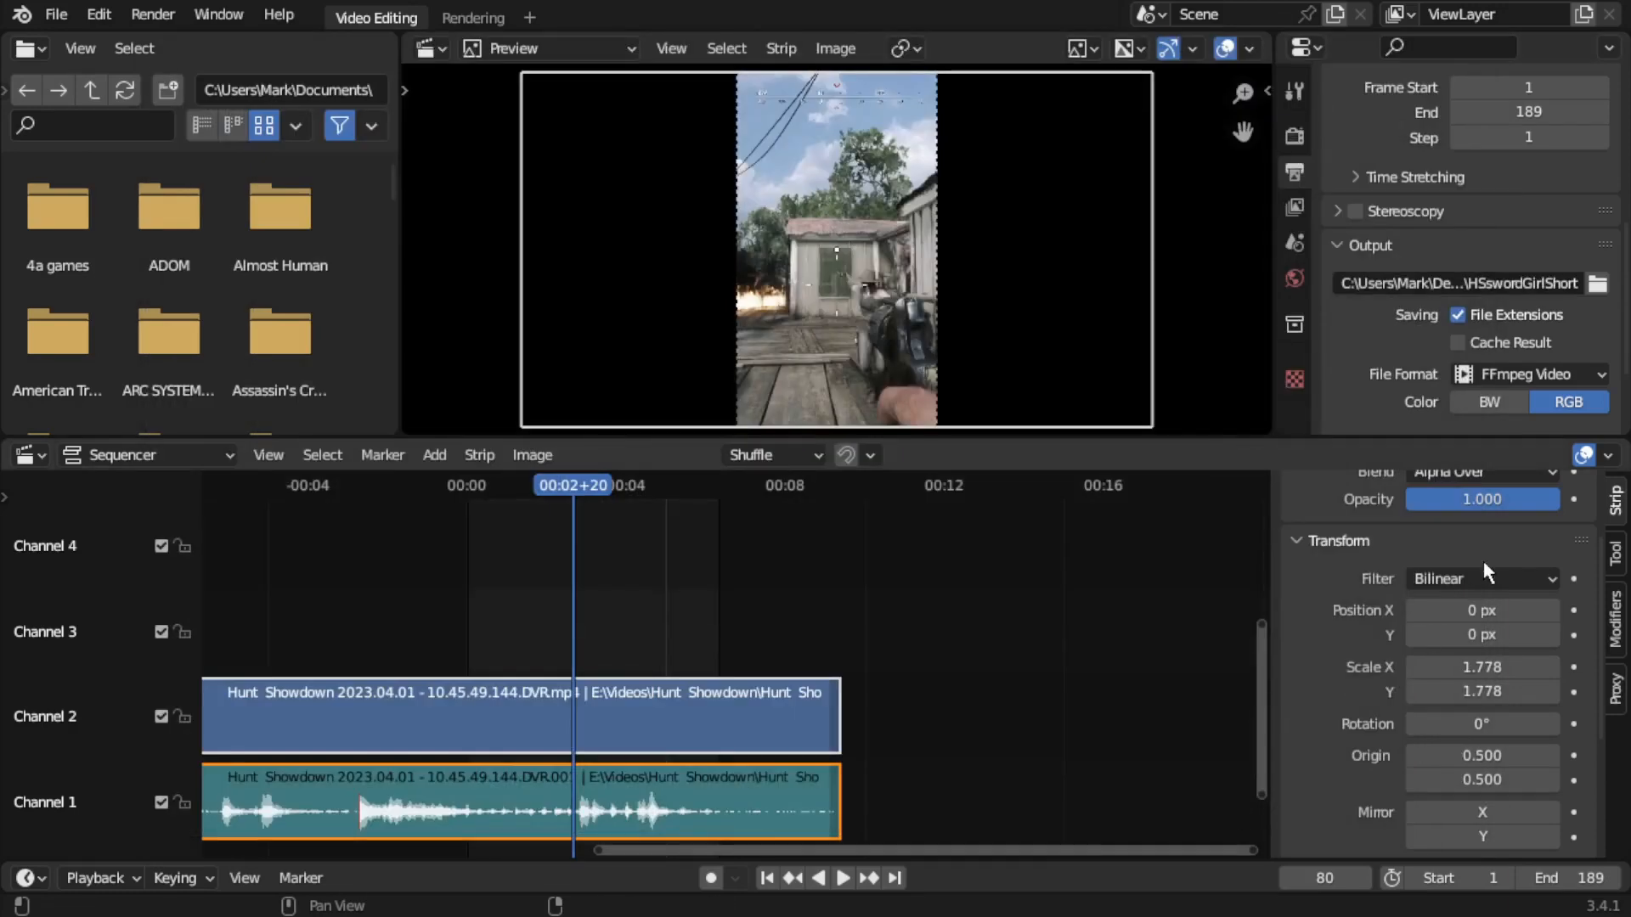
{"action": "left_click", "coordinate": [154, 17]}
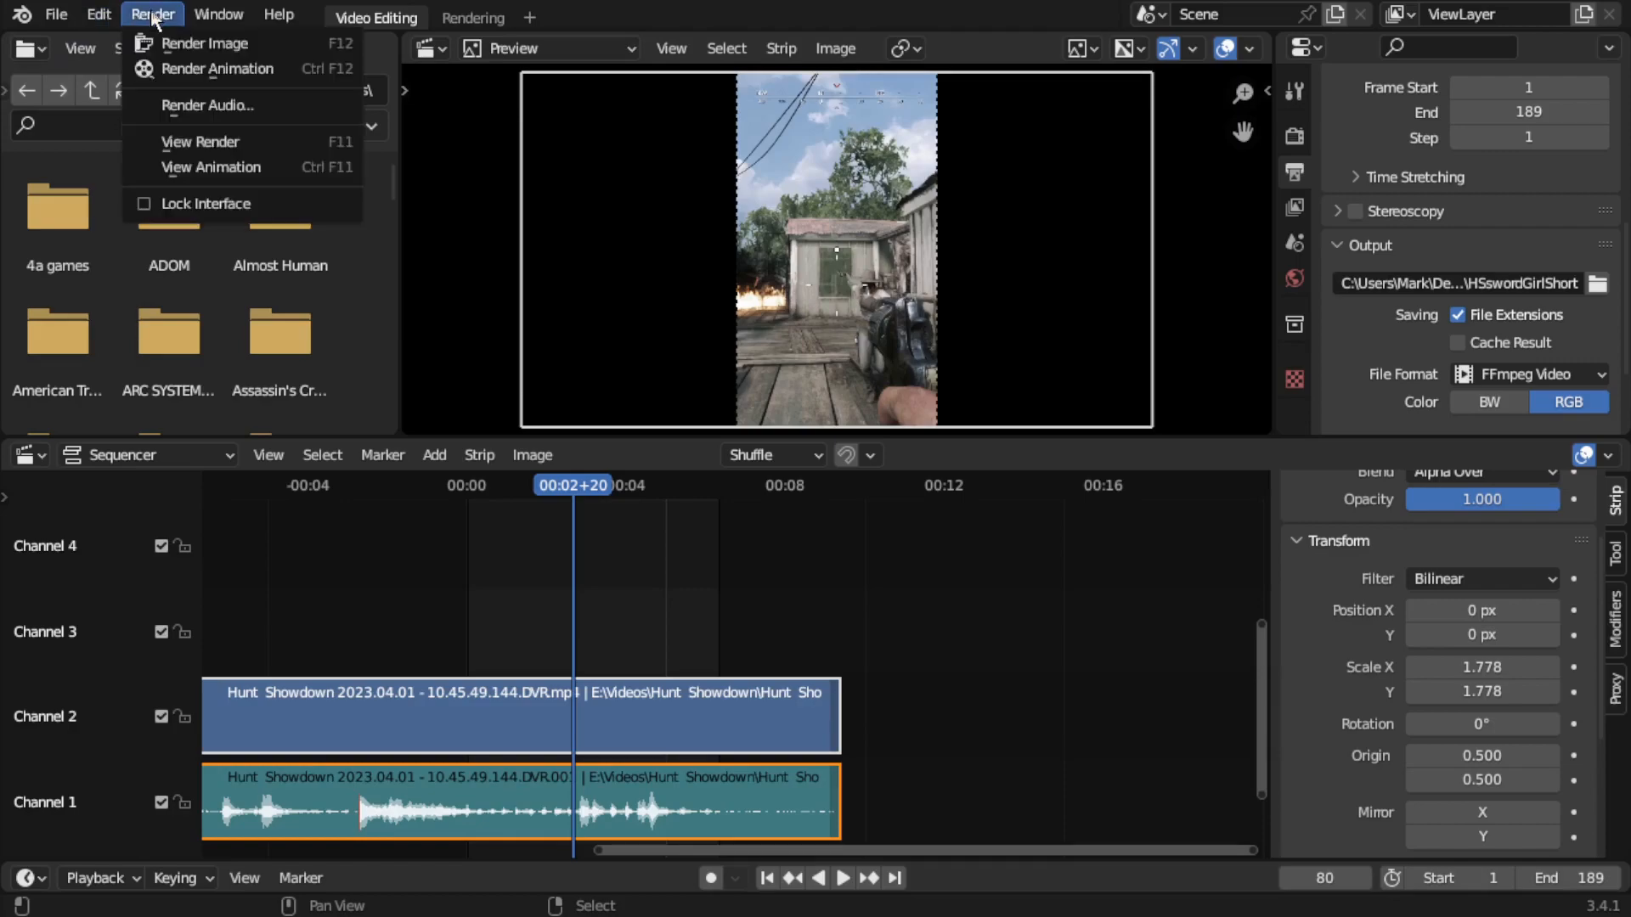
{"action": "left_click", "coordinate": [176, 68]}
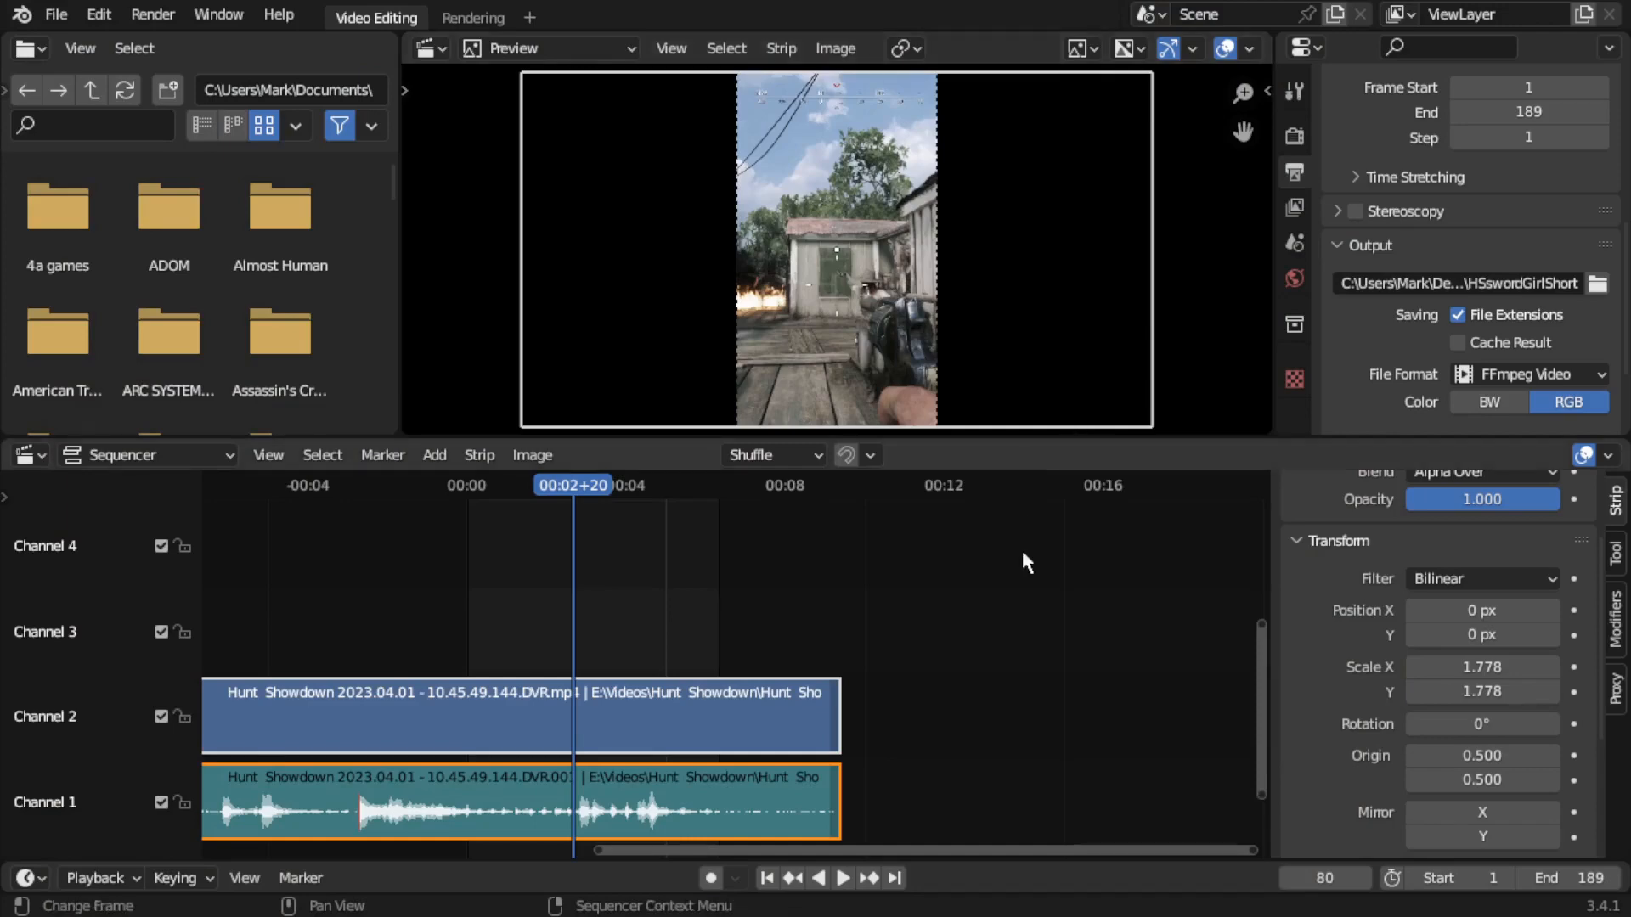
Scrub and play the opening seconds of the footage to examine where the enemy drifts away from the frame's center.
{"action": "left_click_drag", "start_coordinate": [579, 487], "coordinate": [467, 491]}
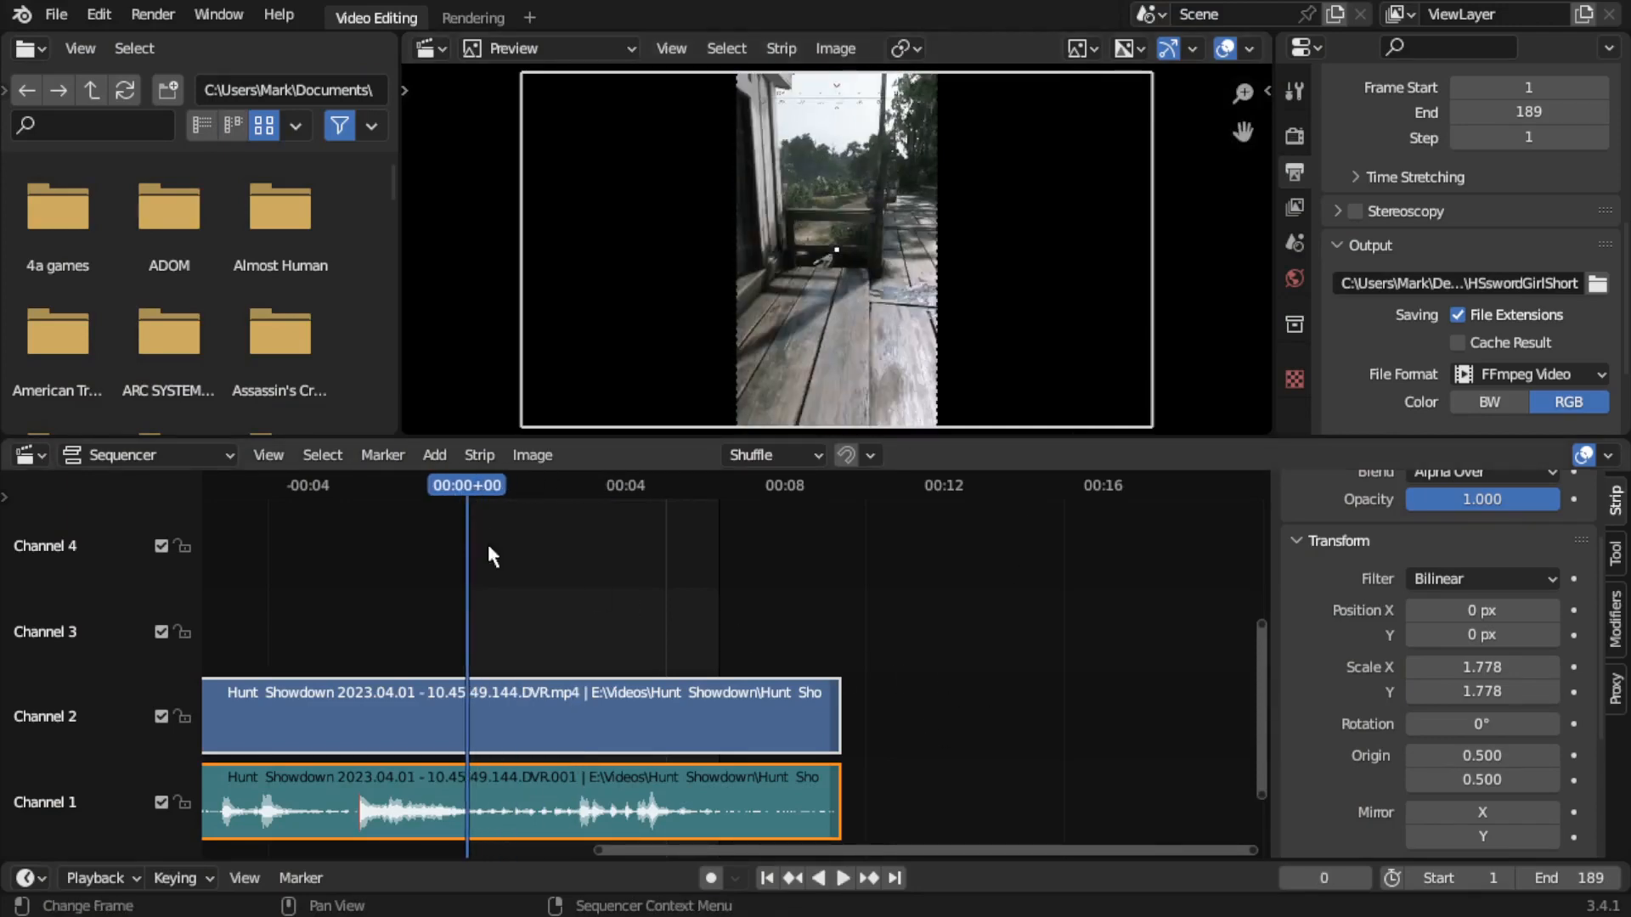
{"action": "left_click_drag", "start_coordinate": [472, 490], "coordinate": [496, 464]}
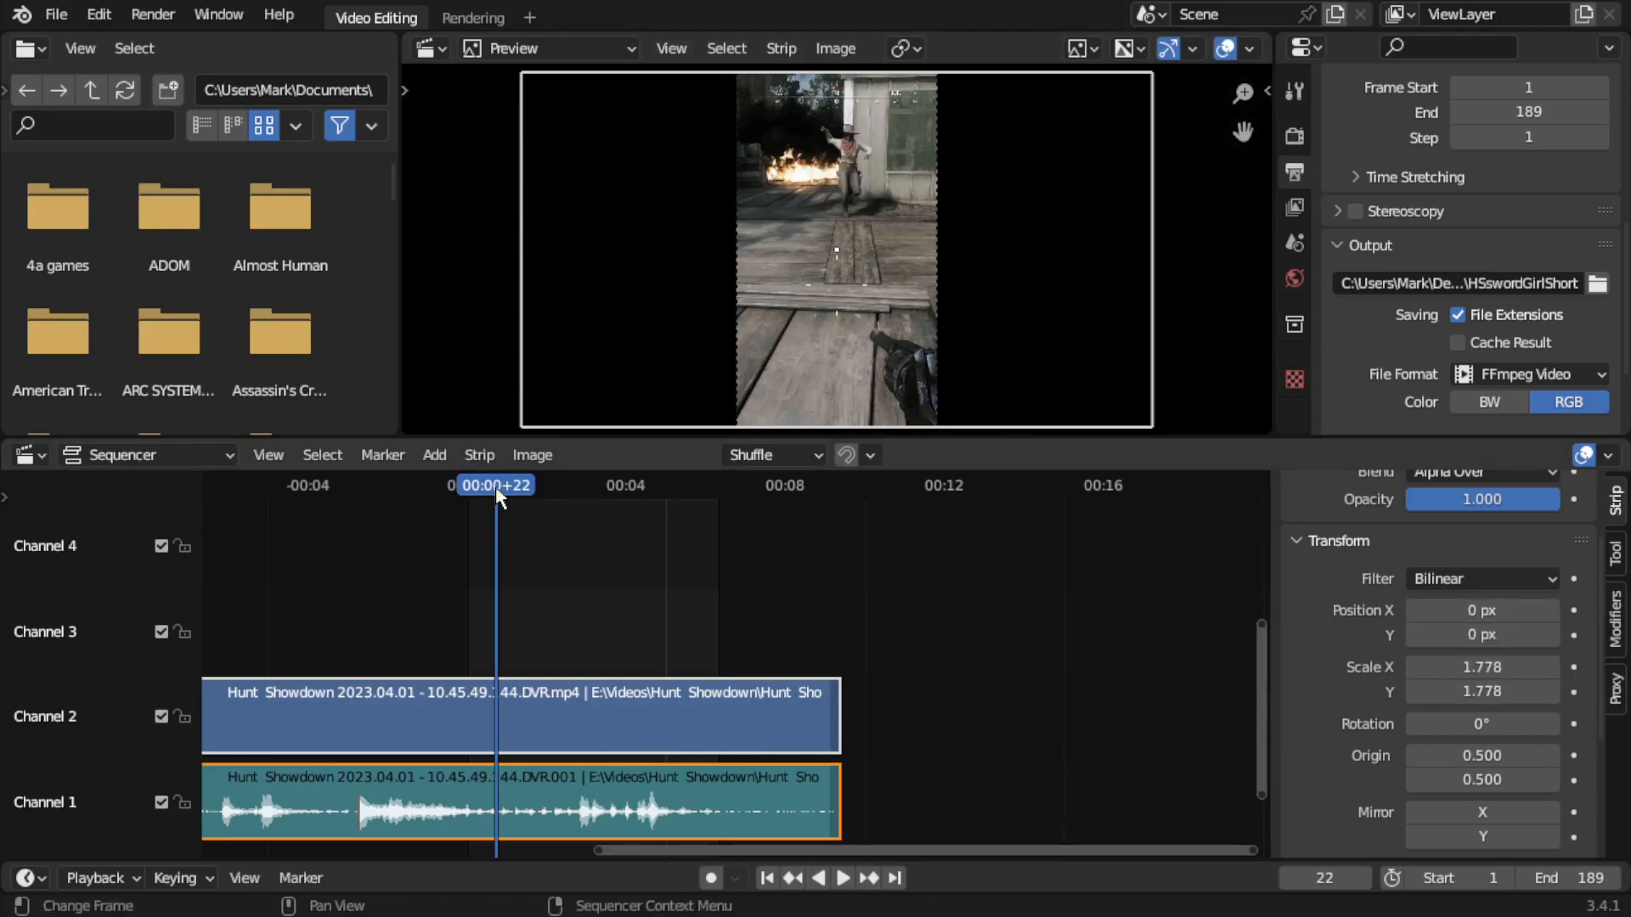
{"action": "key", "text": "space"}
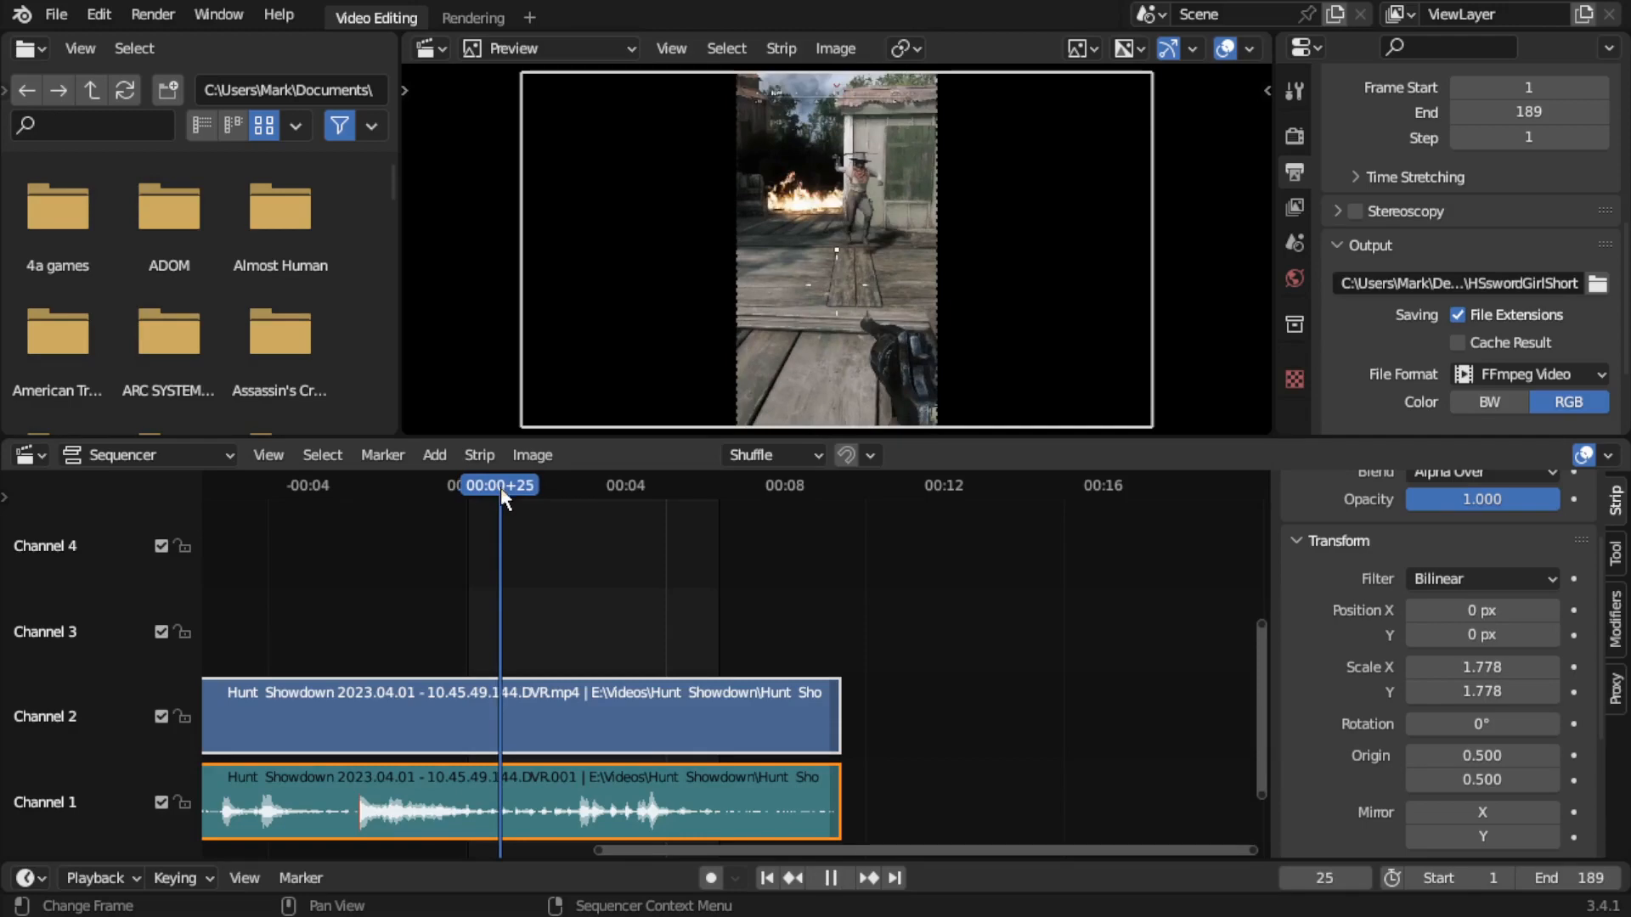
{"action": "key", "text": "Escape"}
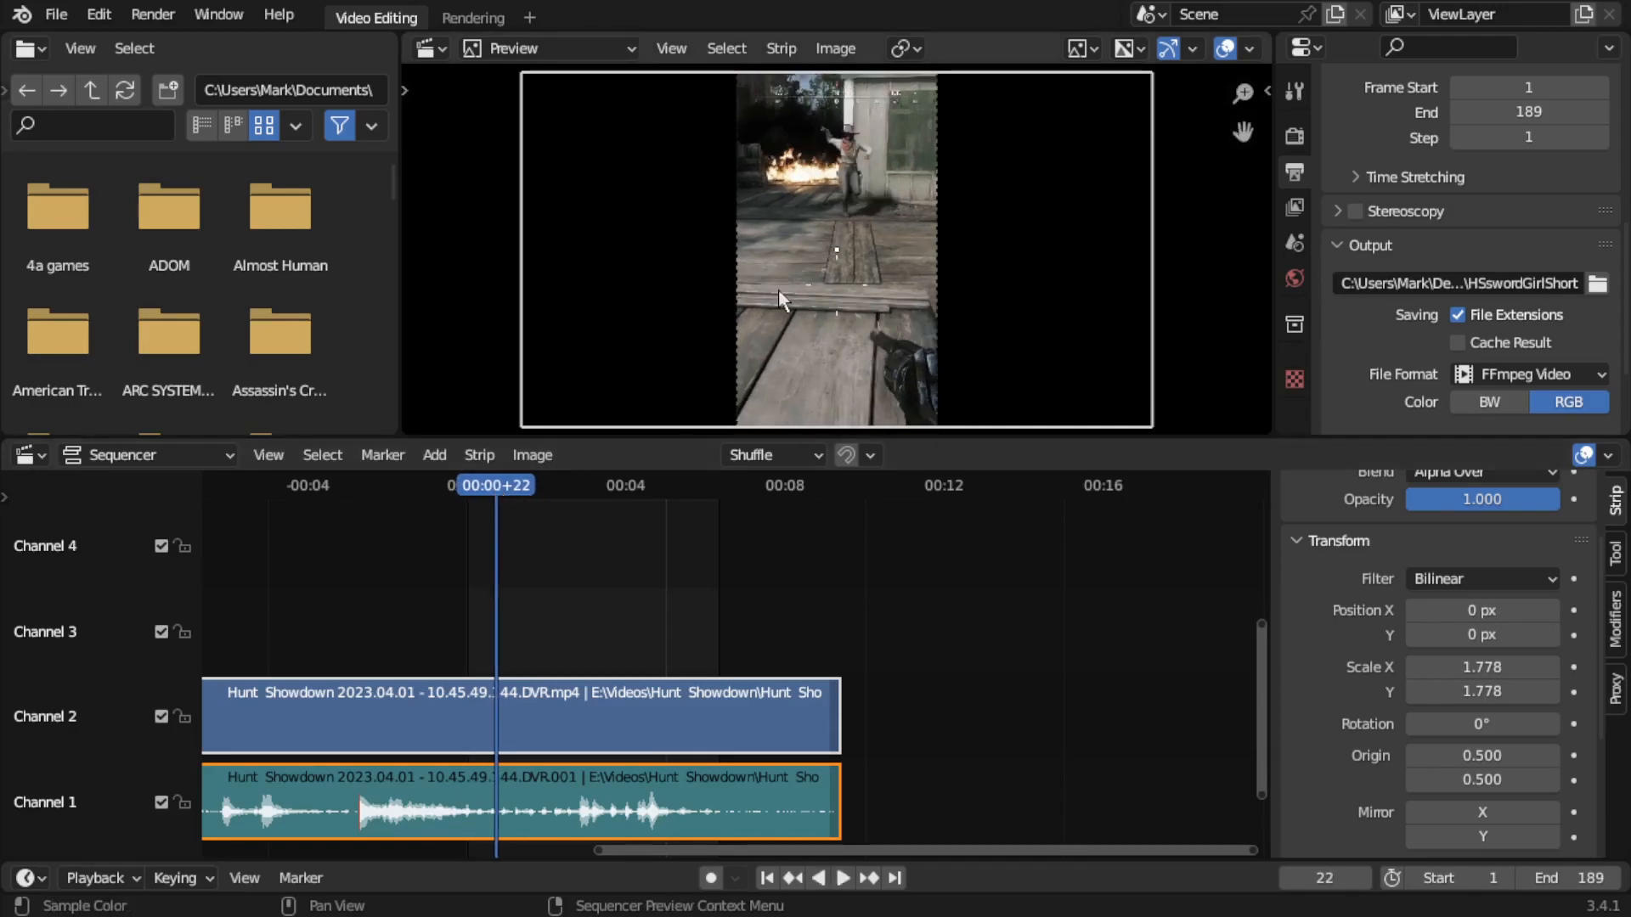
{"action": "key", "text": "space"}
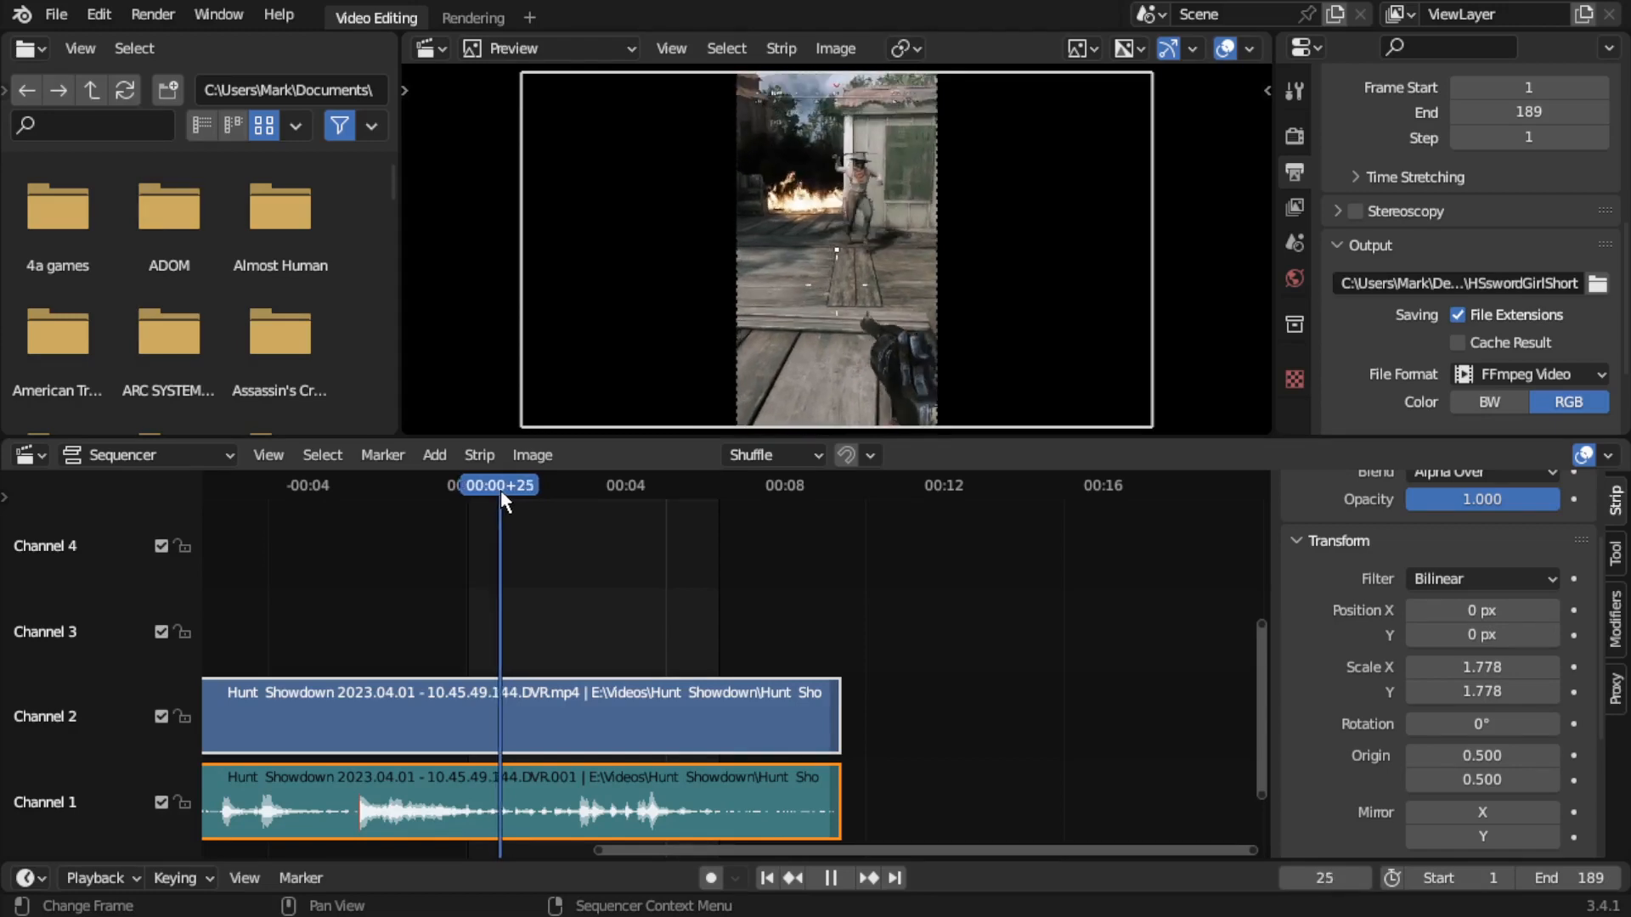
{"action": "left_click_drag", "start_coordinate": [501, 491], "coordinate": [511, 493]}
{"action": "key", "text": "space"}
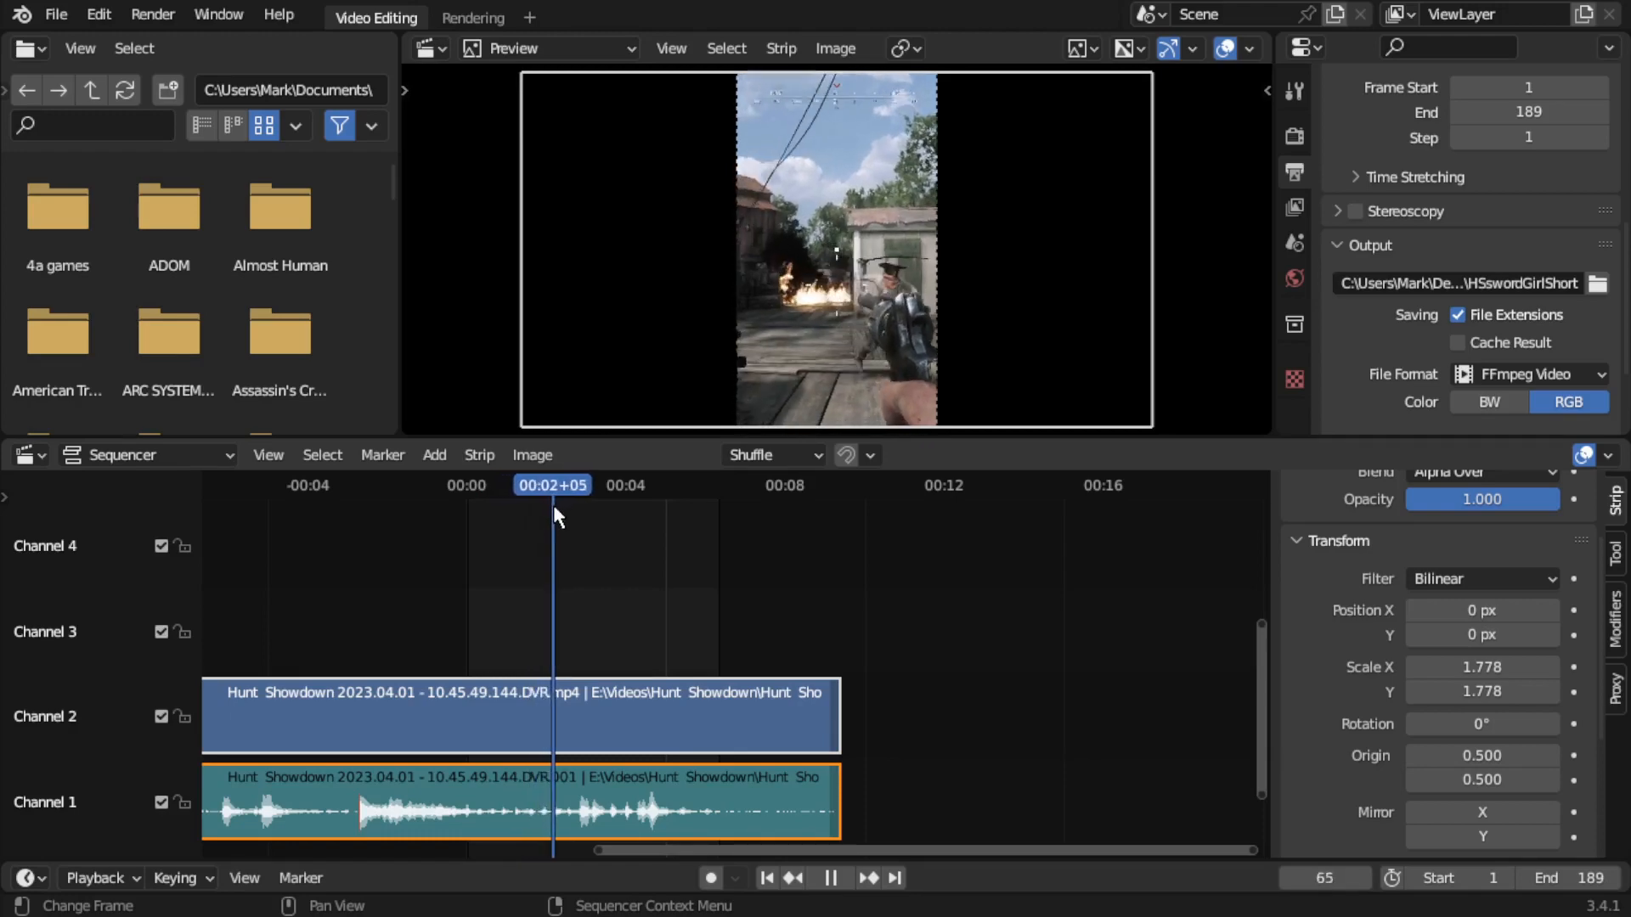
At frame 21, insert a keyframe on the movie strip's Position X at 0 px.
{"action": "left_click_drag", "start_coordinate": [553, 504], "coordinate": [496, 500]}
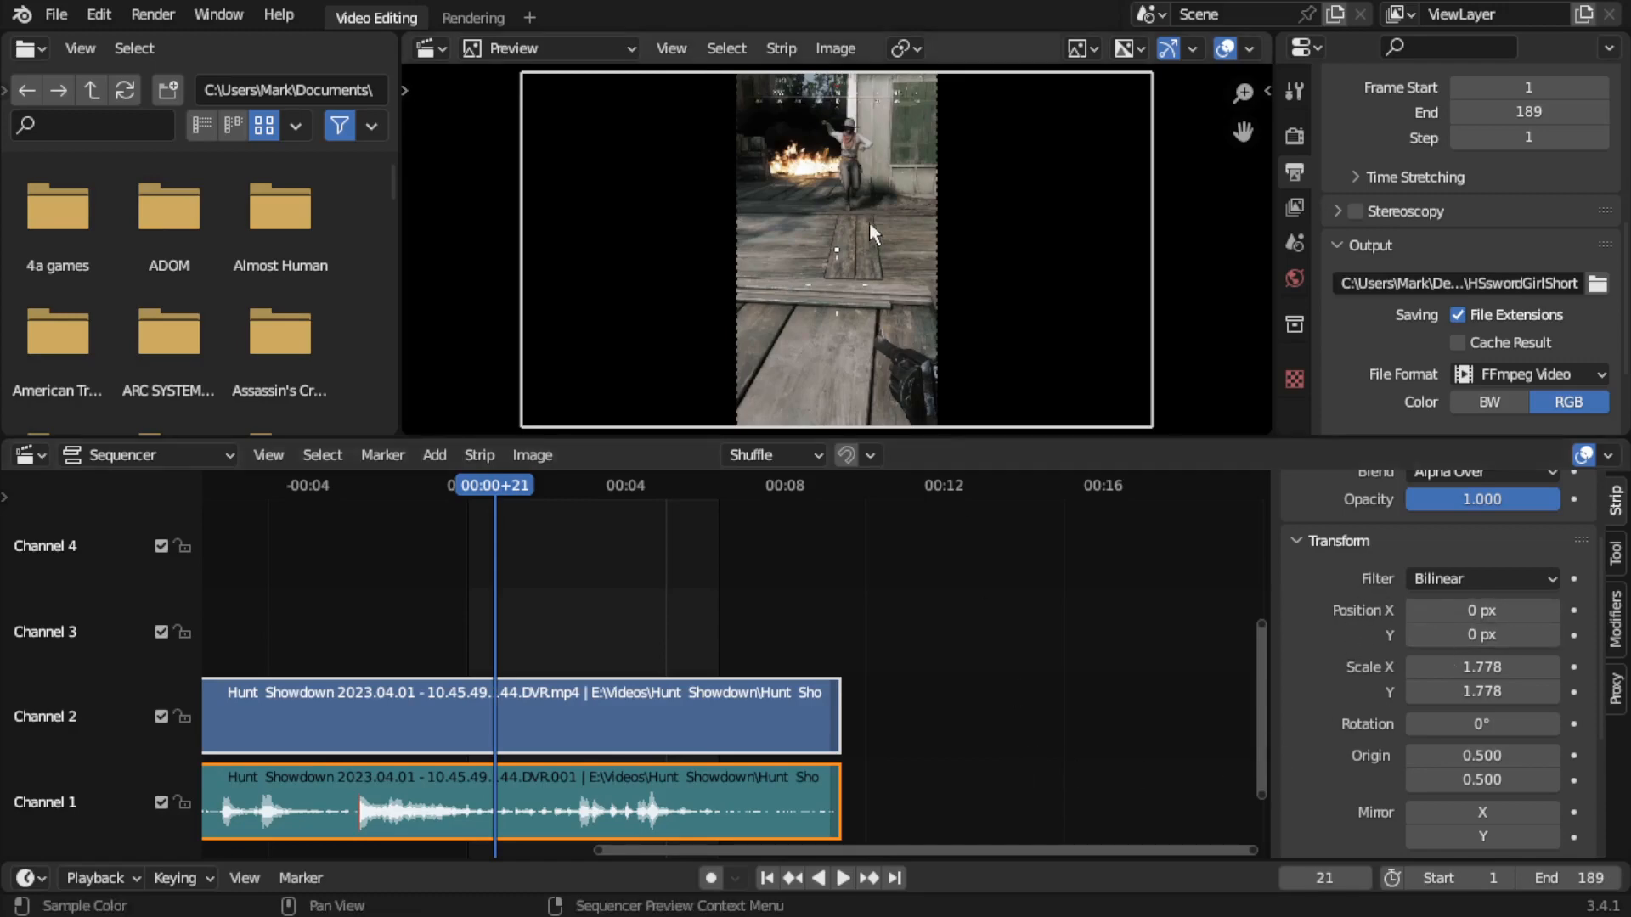
{"action": "scroll", "coordinate": [868, 187], "scroll_direction": "up", "scroll_amount": 2}
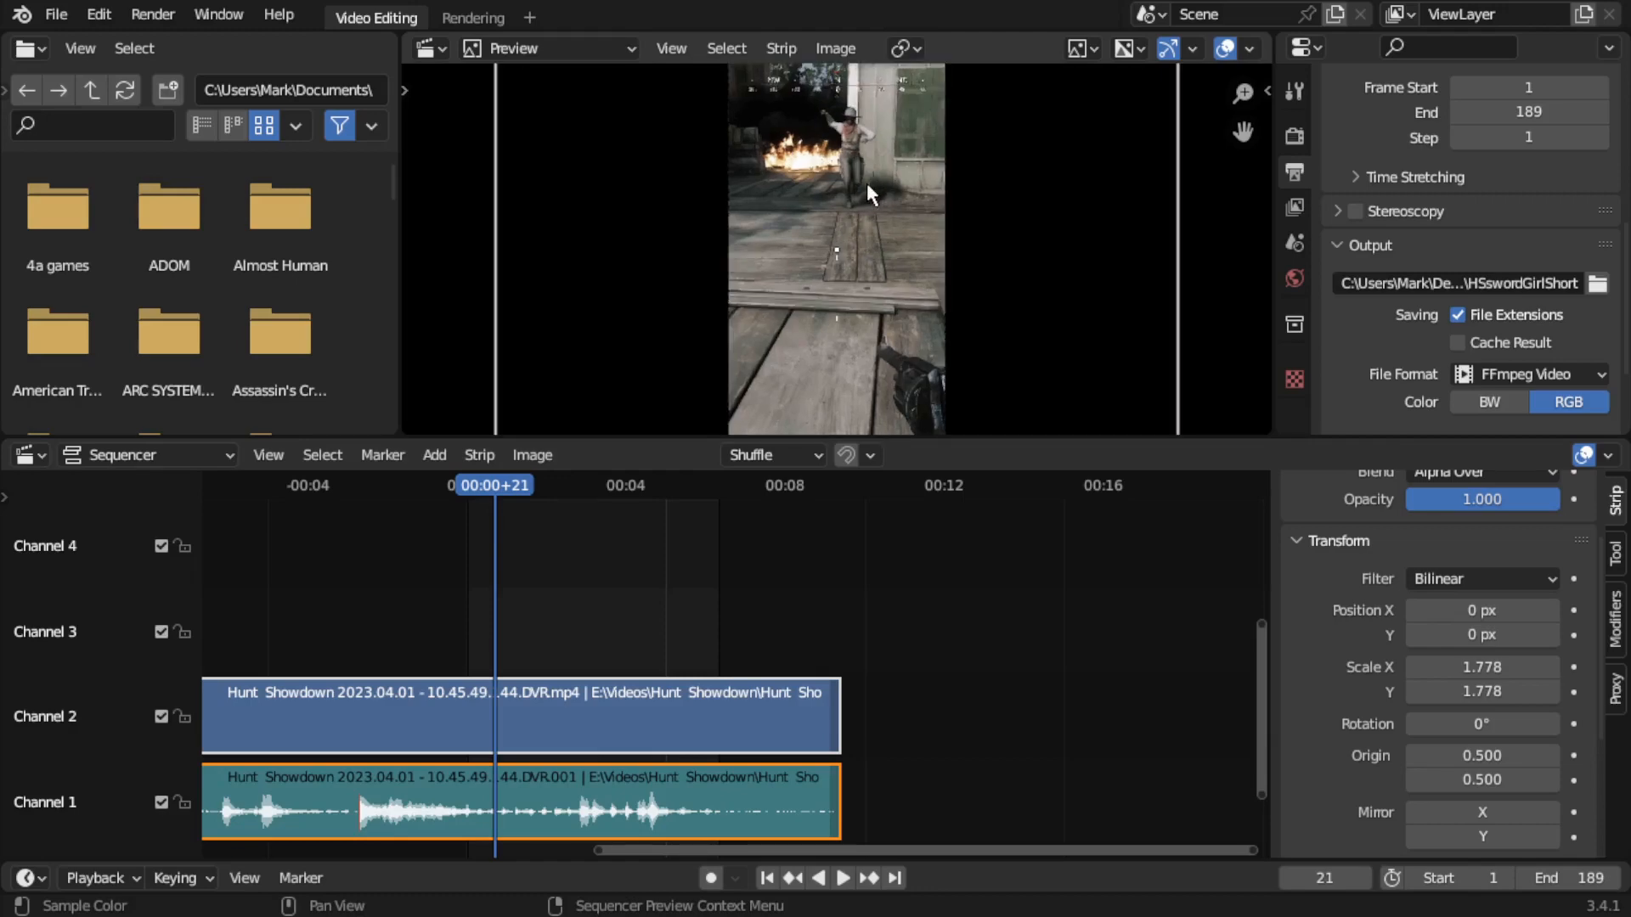
{"action": "mouse_move", "coordinate": [880, 216]}
{"action": "middle_mouse_down"}
{"action": "mouse_move", "coordinate": [881, 257]}
{"action": "mouse_move", "coordinate": [881, 227]}
{"action": "middle_mouse_up"}
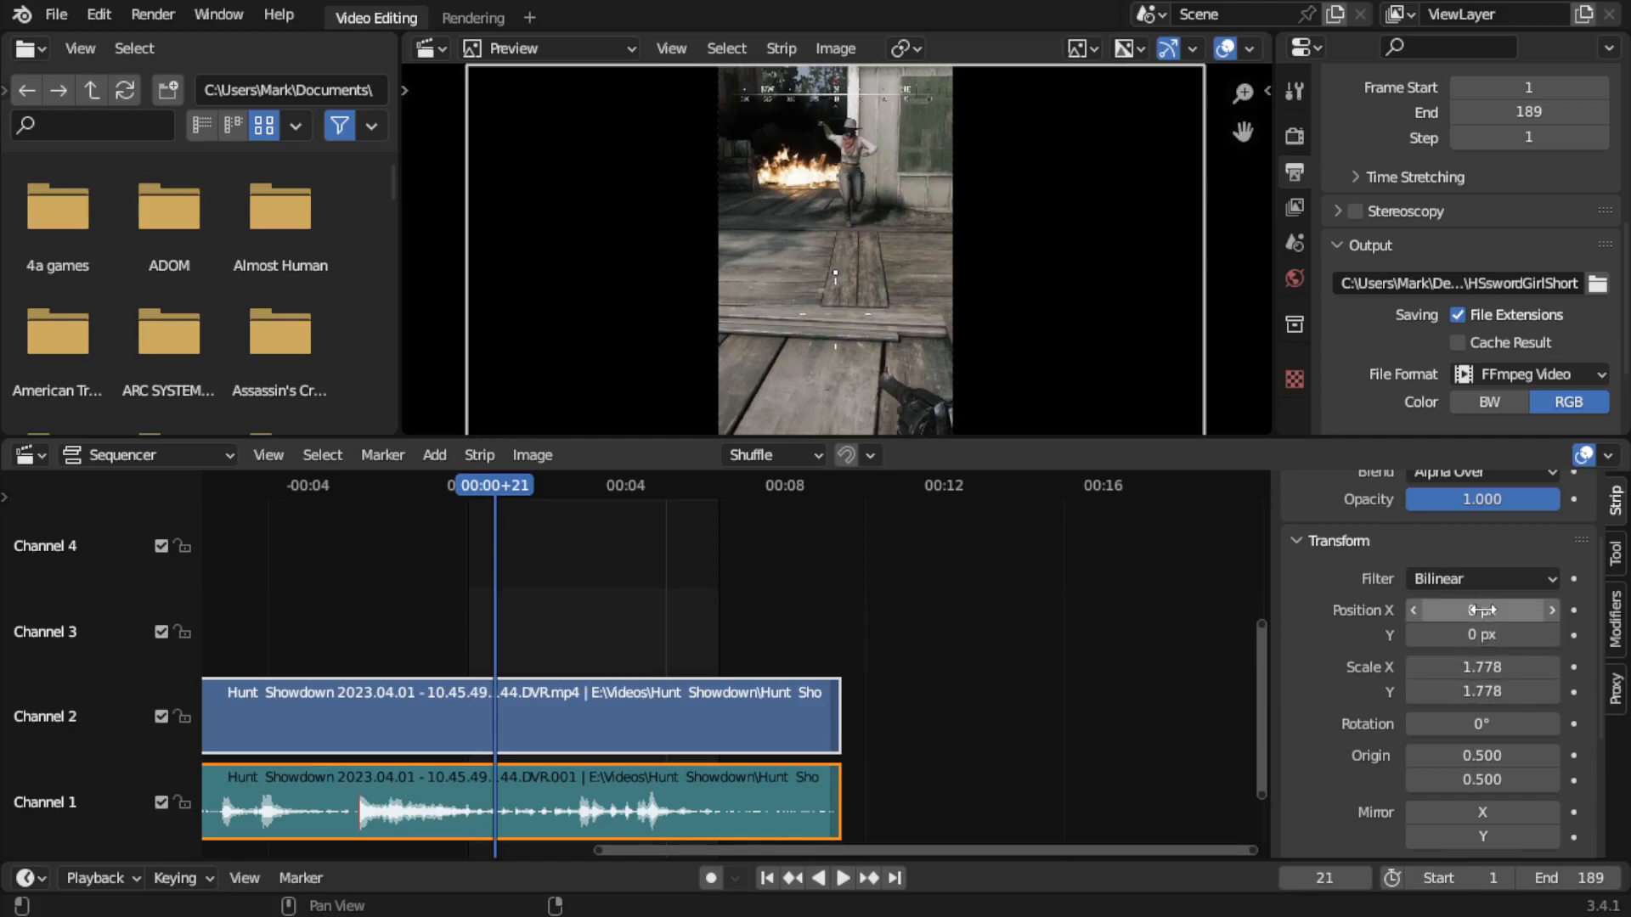
{"action": "right_click", "coordinate": [1480, 610]}
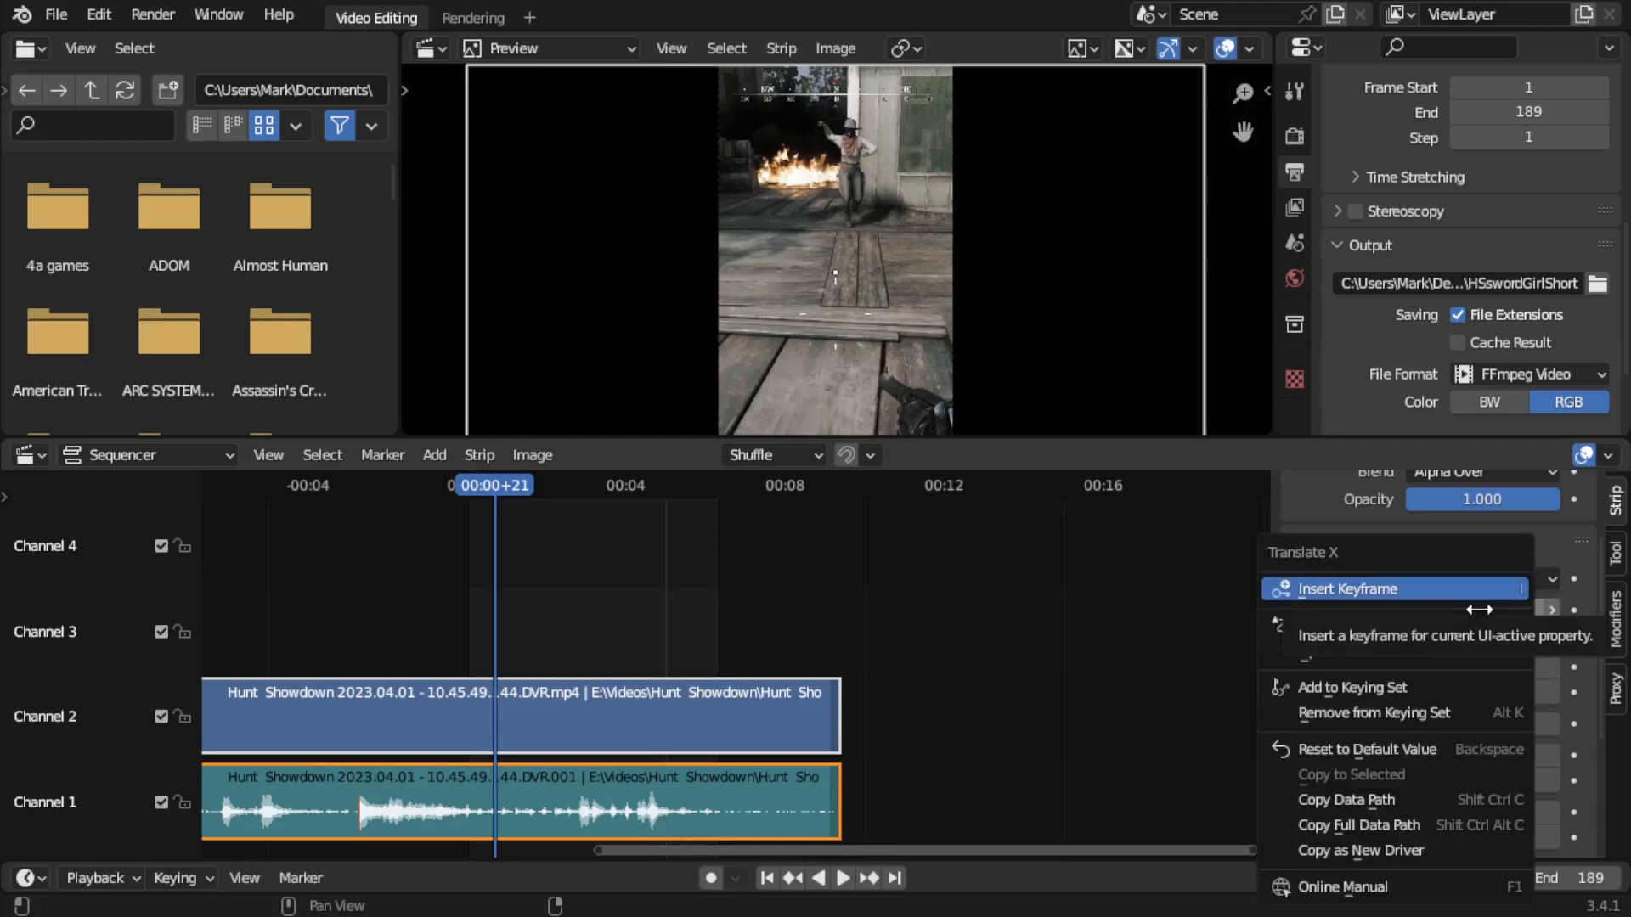
{"action": "left_click", "coordinate": [1400, 592]}
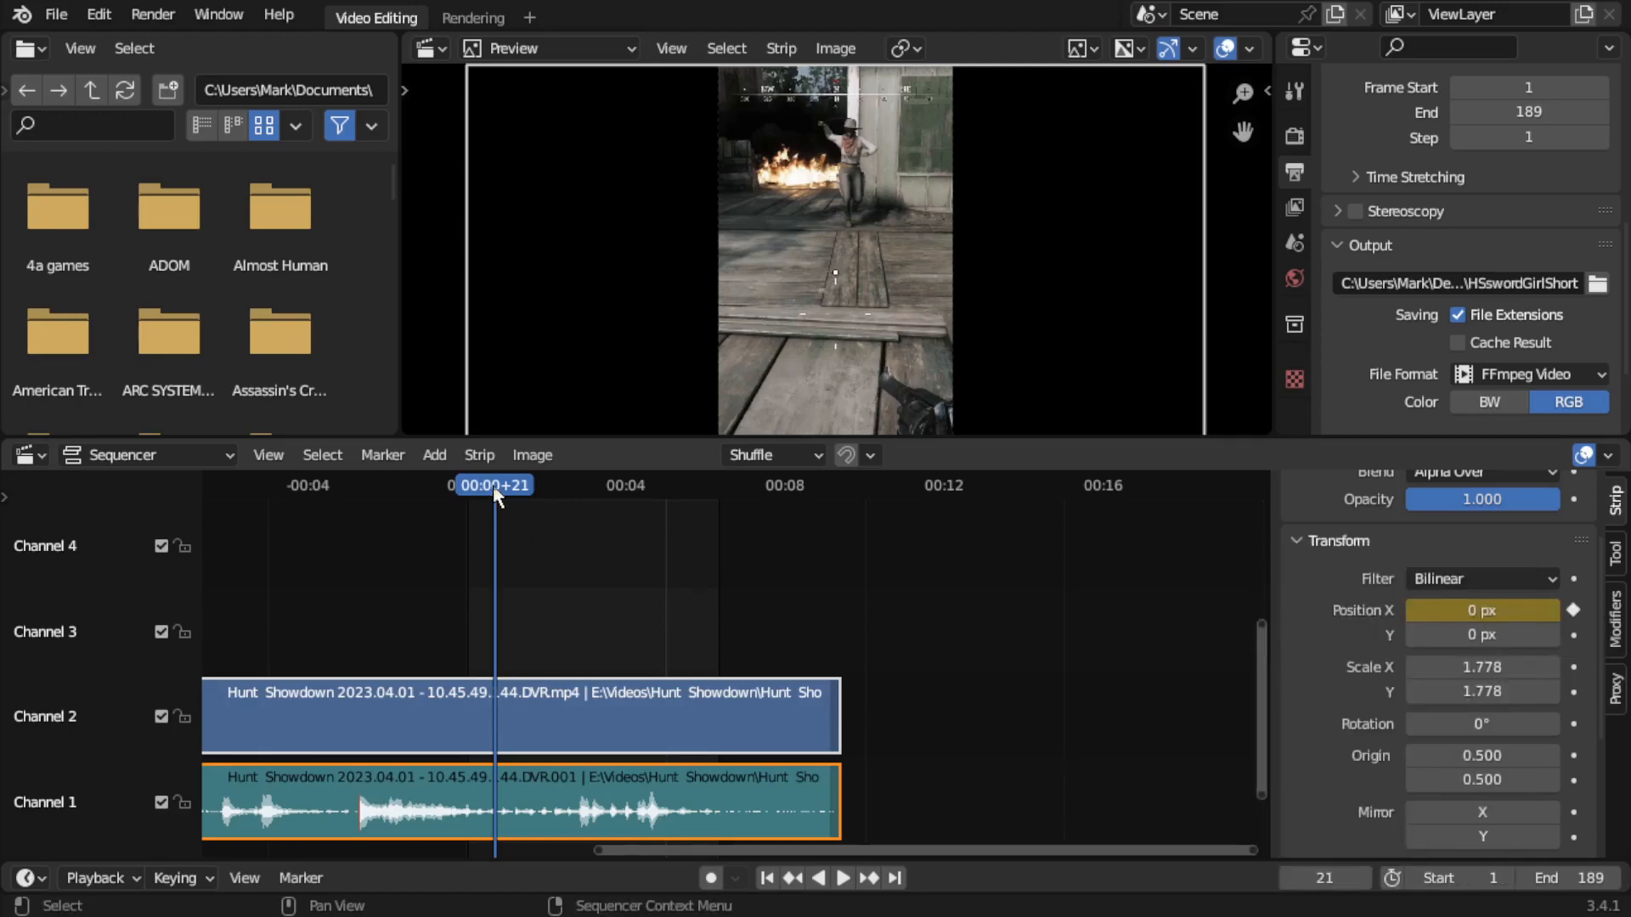
At frame 31, set the movie strip's Position X to -388 px to recenter the enemy and insert a keyframe.
{"action": "key", "text": "ctrl+shift+space"}
{"action": "left_click_drag", "start_coordinate": [493, 488], "coordinate": [509, 487]}
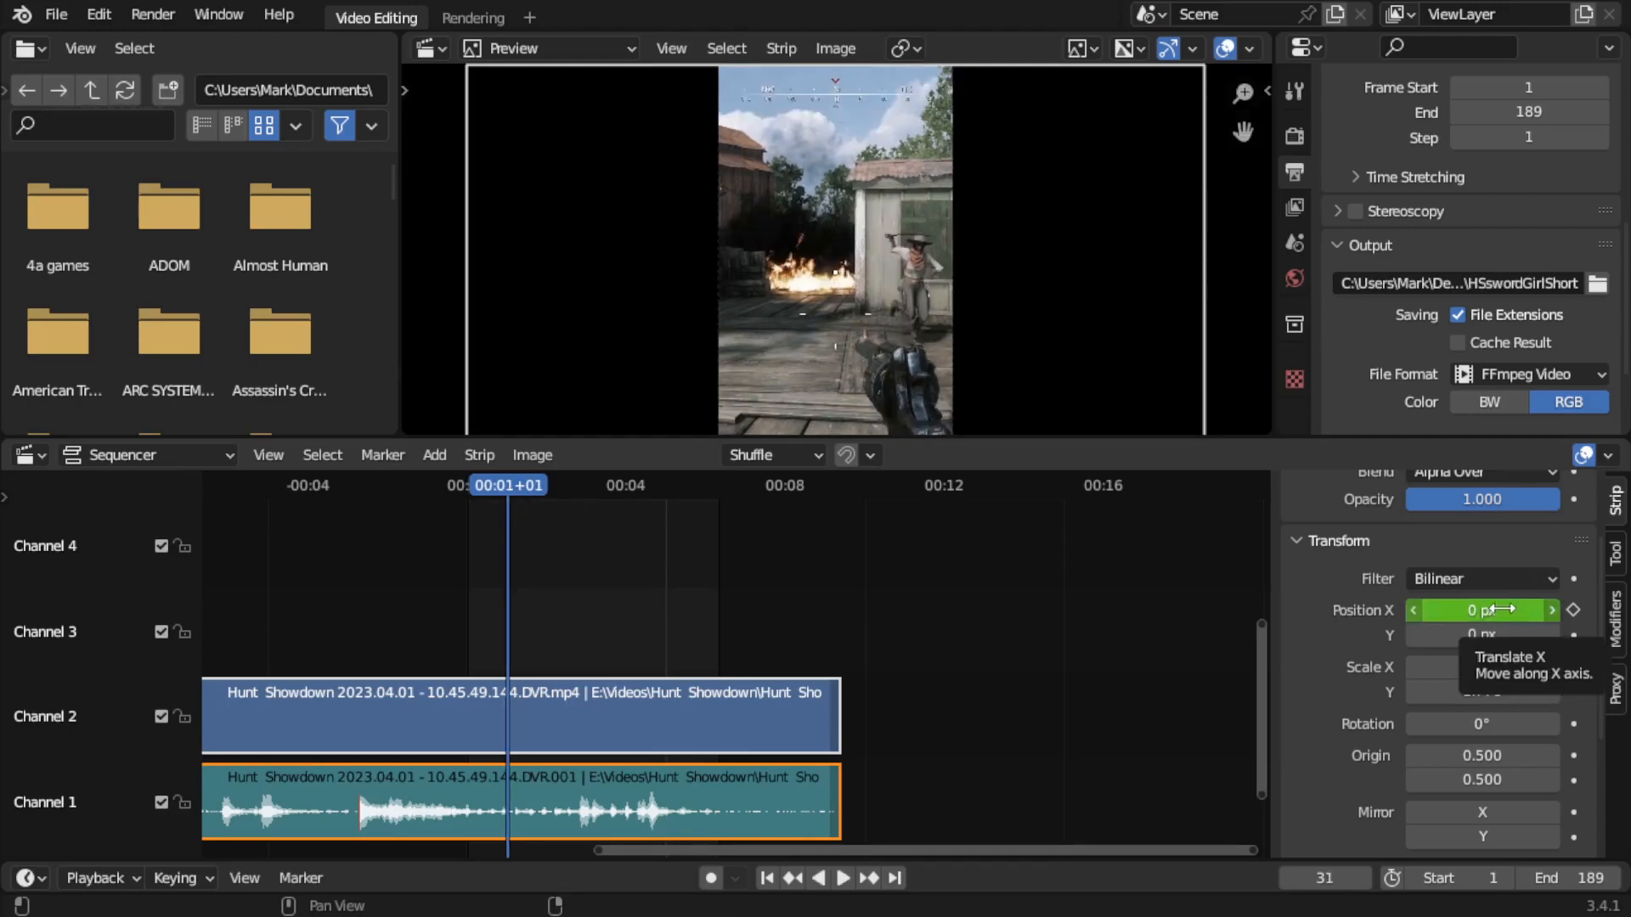
{"action": "left_click_drag", "start_coordinate": [1497, 611], "coordinate": [1409, 610]}
{"action": "right_click", "coordinate": [1479, 609]}
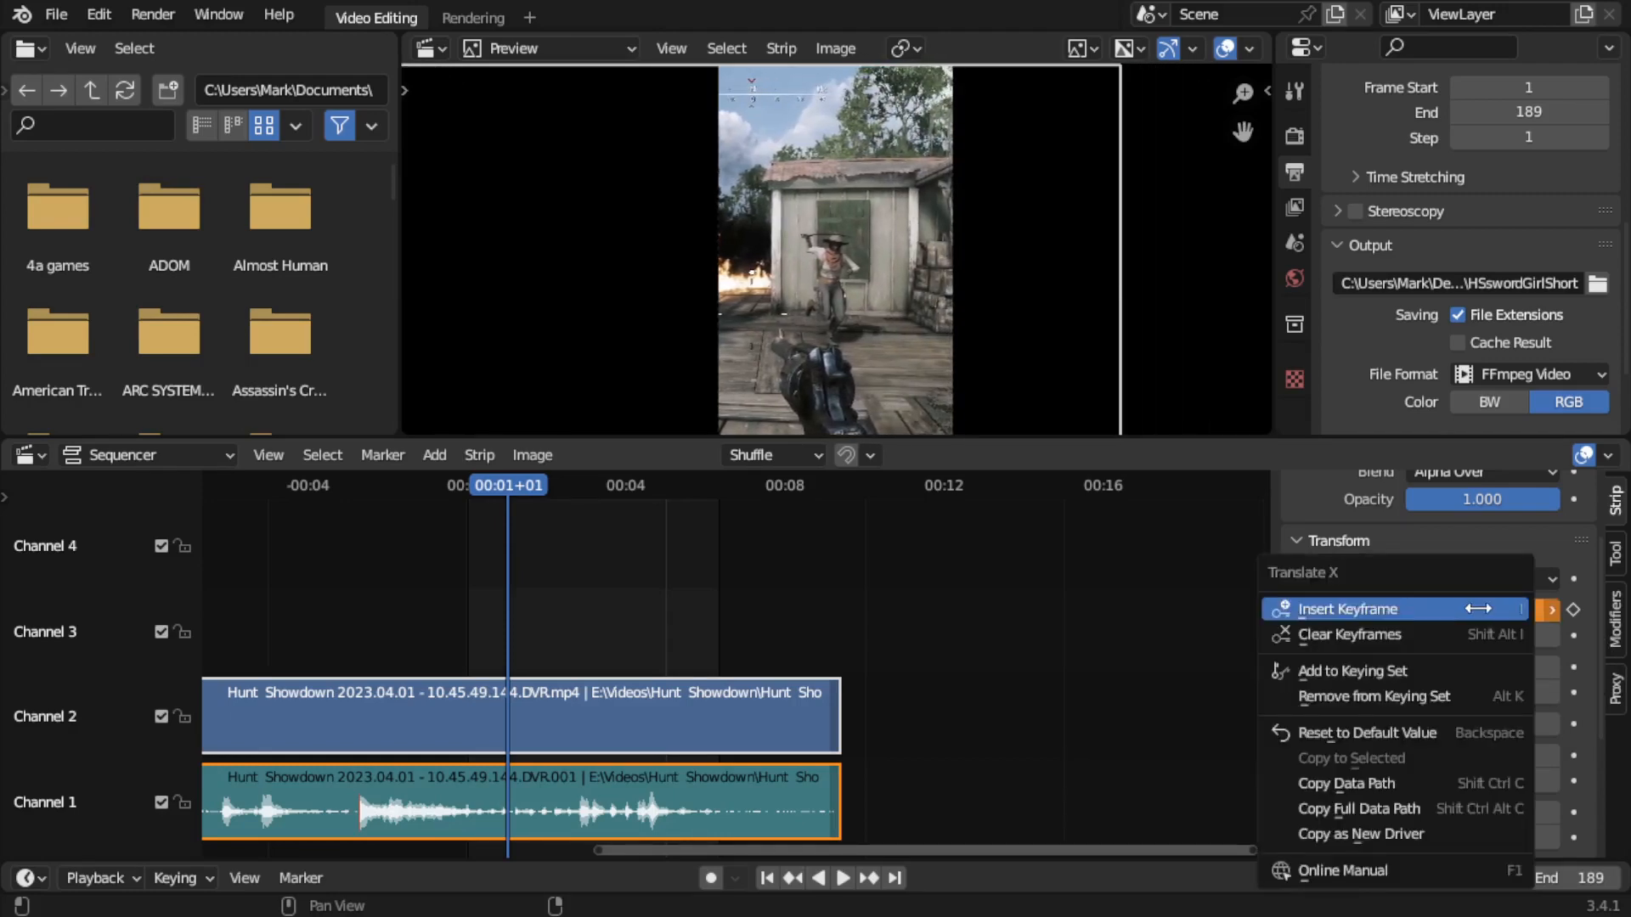
{"action": "left_click", "coordinate": [1416, 610]}
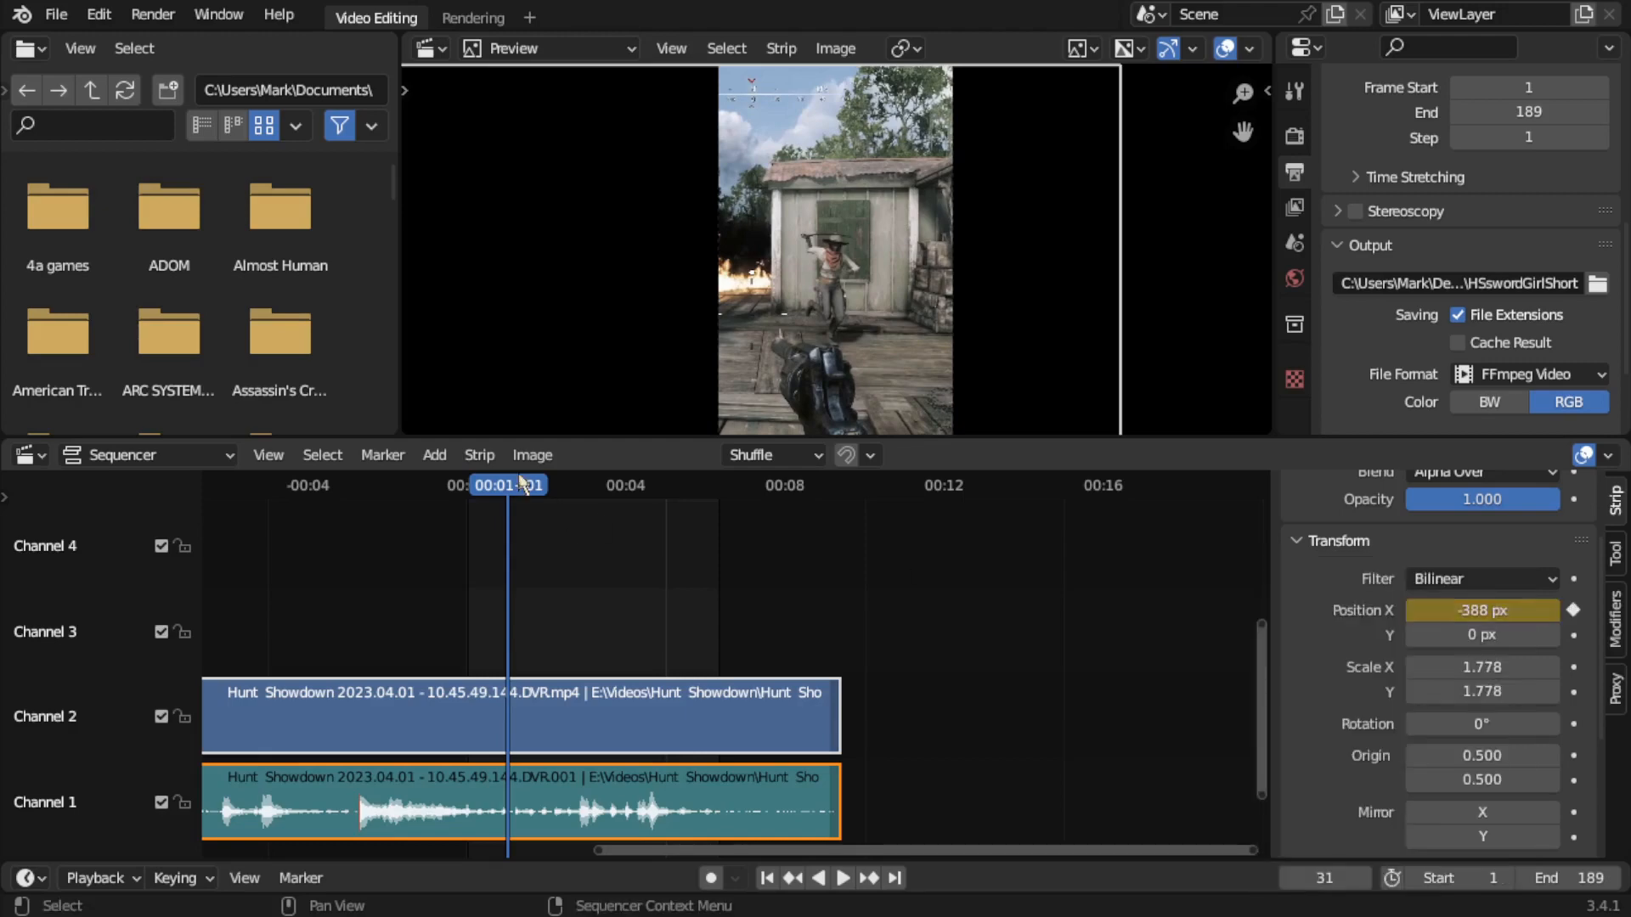
At frame 36, insert another Position X keyframe on the movie strip that holds -388 px.
{"action": "mouse_move", "coordinate": [502, 493]}
{"action": "left_mouse_down"}
{"action": "mouse_move", "coordinate": [522, 493]}
{"action": "mouse_move", "coordinate": [474, 491]}
{"action": "mouse_move", "coordinate": [516, 499]}
{"action": "left_mouse_up"}
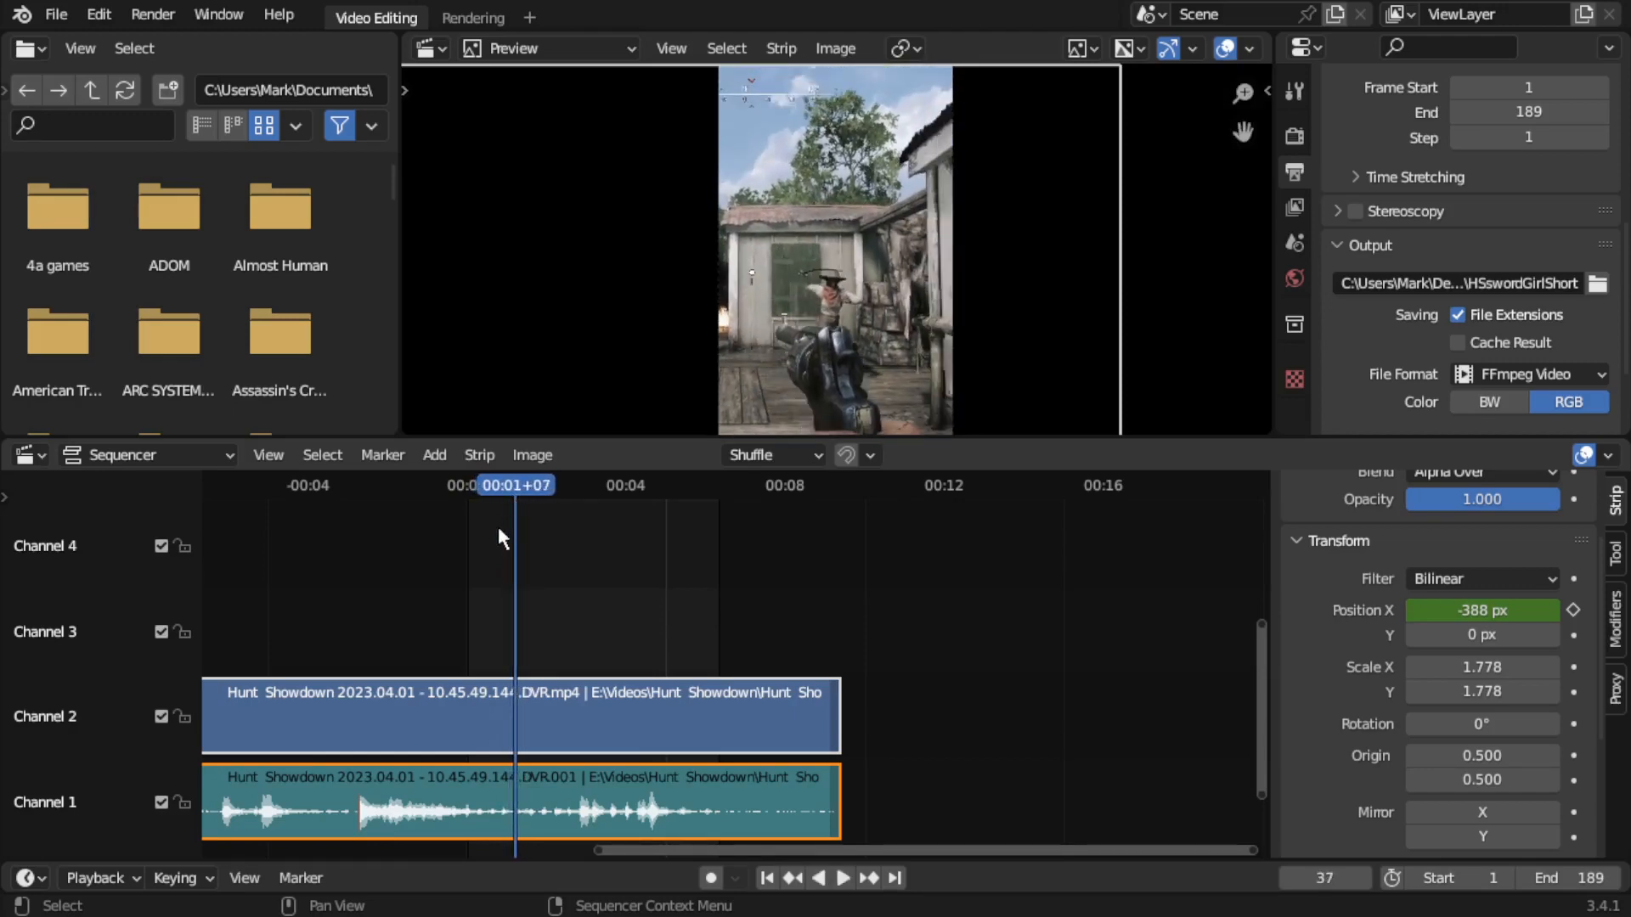
{"action": "left_click", "coordinate": [514, 493]}
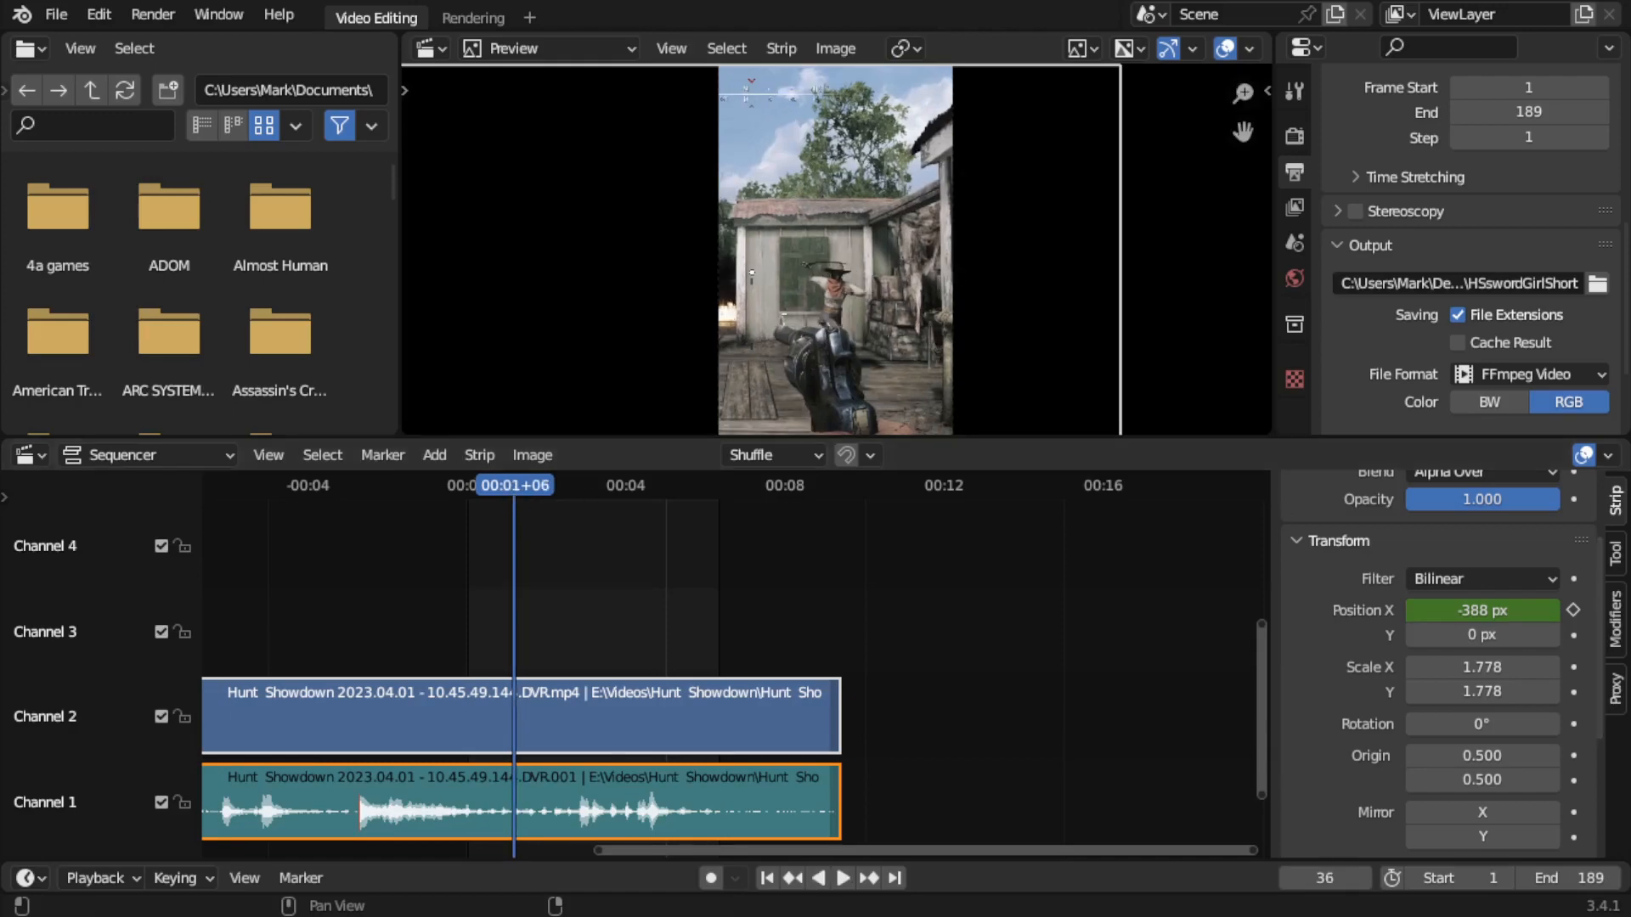
{"action": "right_click", "coordinate": [1469, 611]}
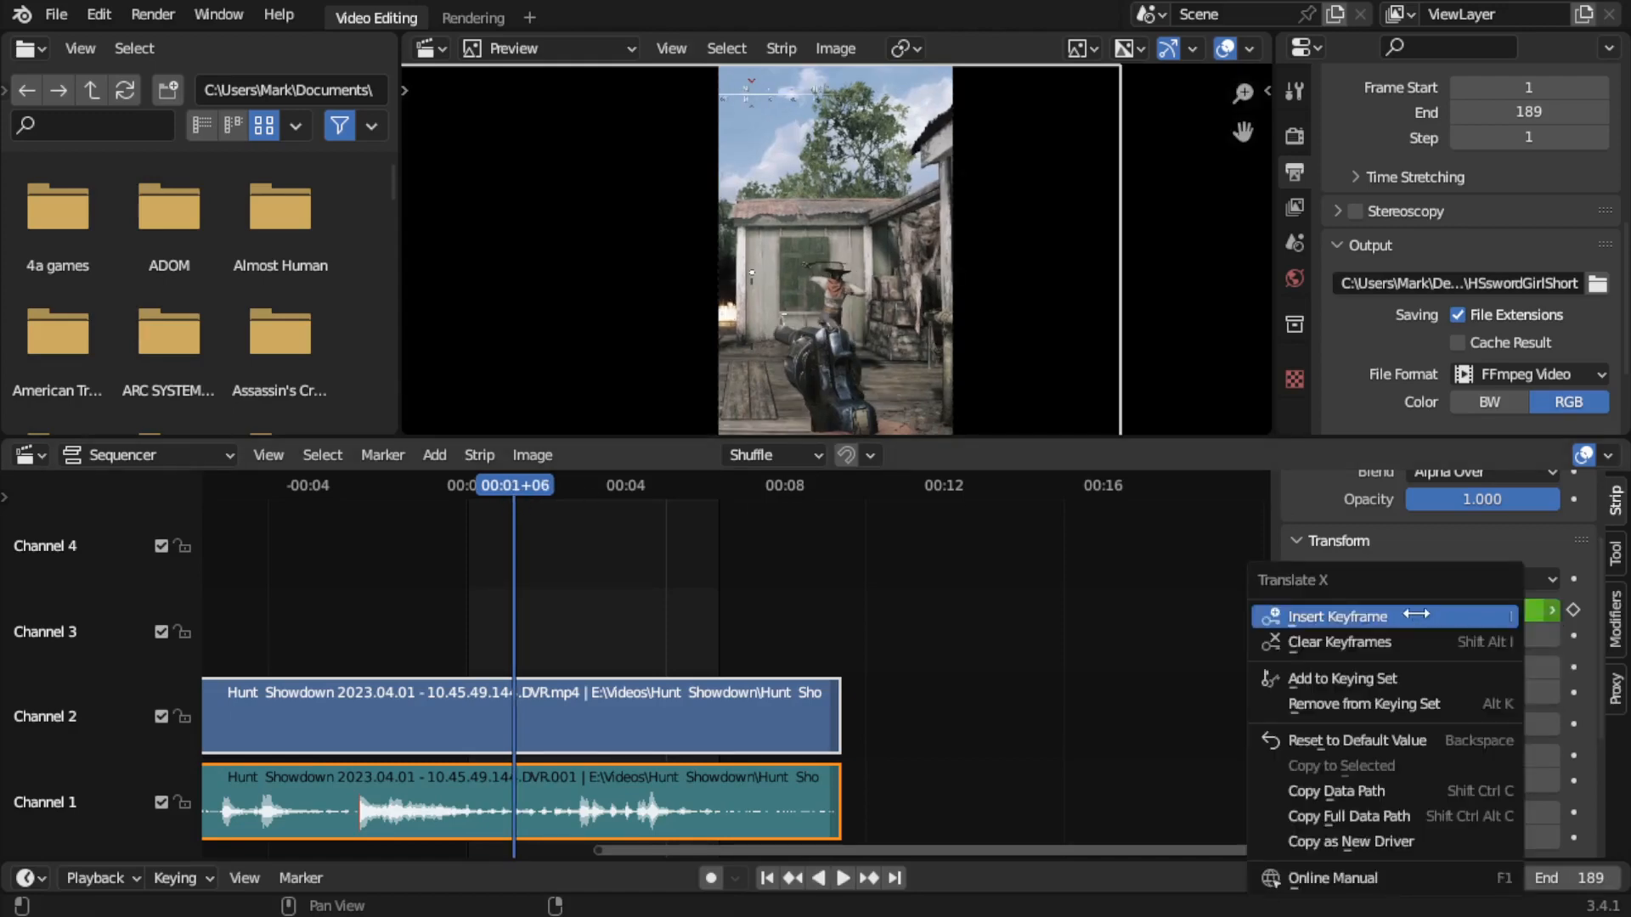
{"action": "left_click", "coordinate": [1418, 617]}
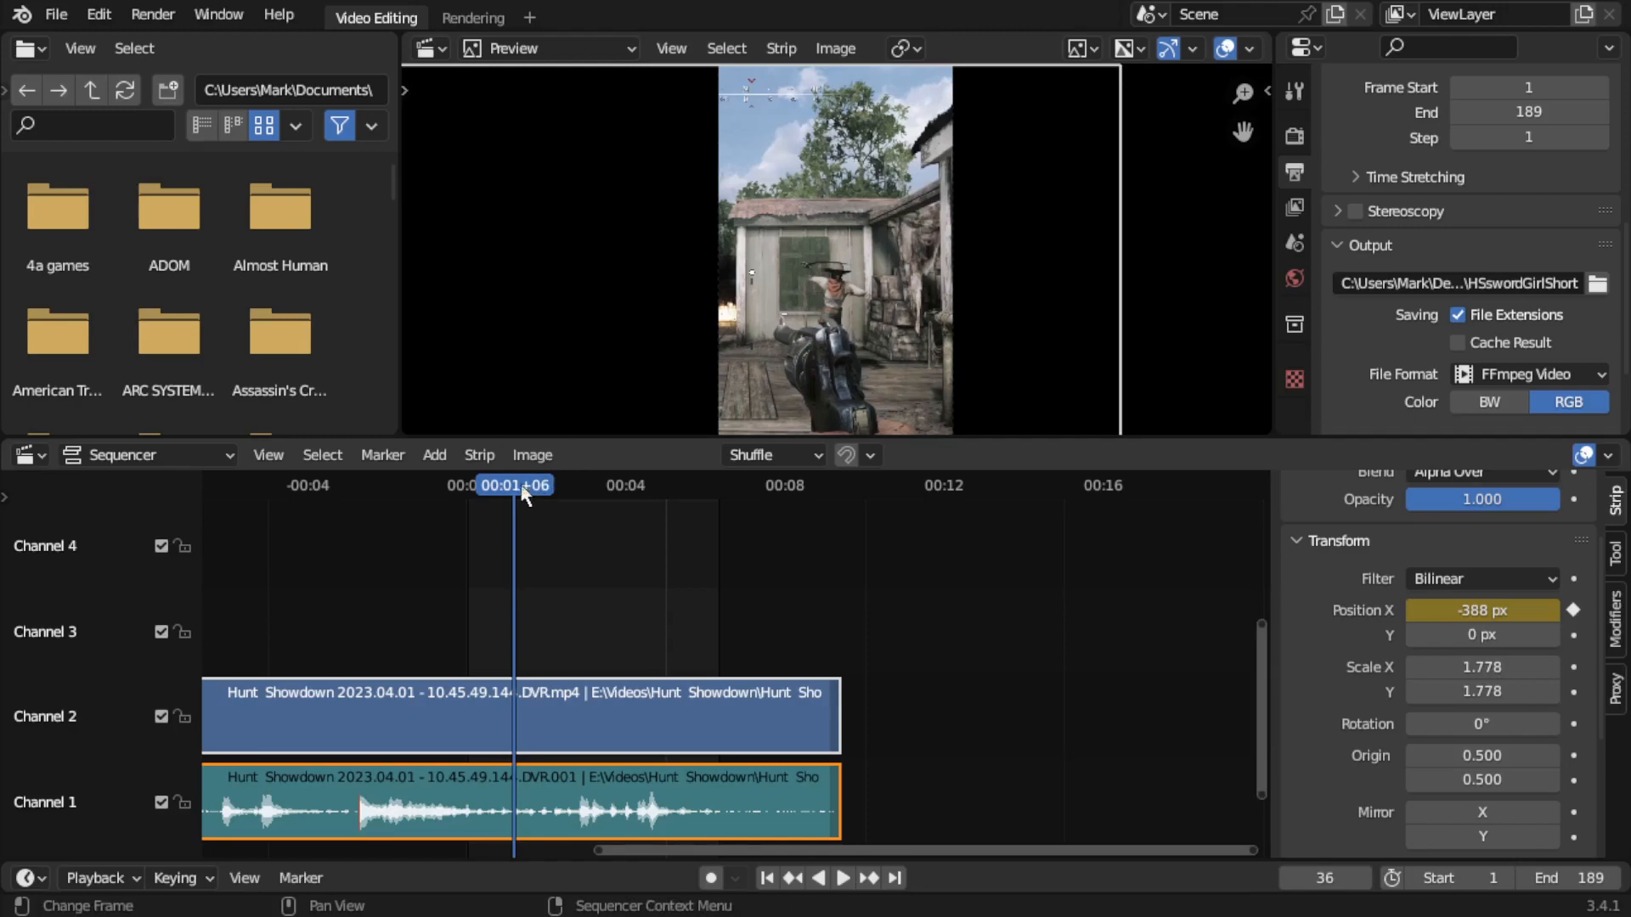
At frame 46, set the movie strip's Position X to 319 px so the enemy is centered and insert a keyframe.
{"action": "key", "text": "space"}
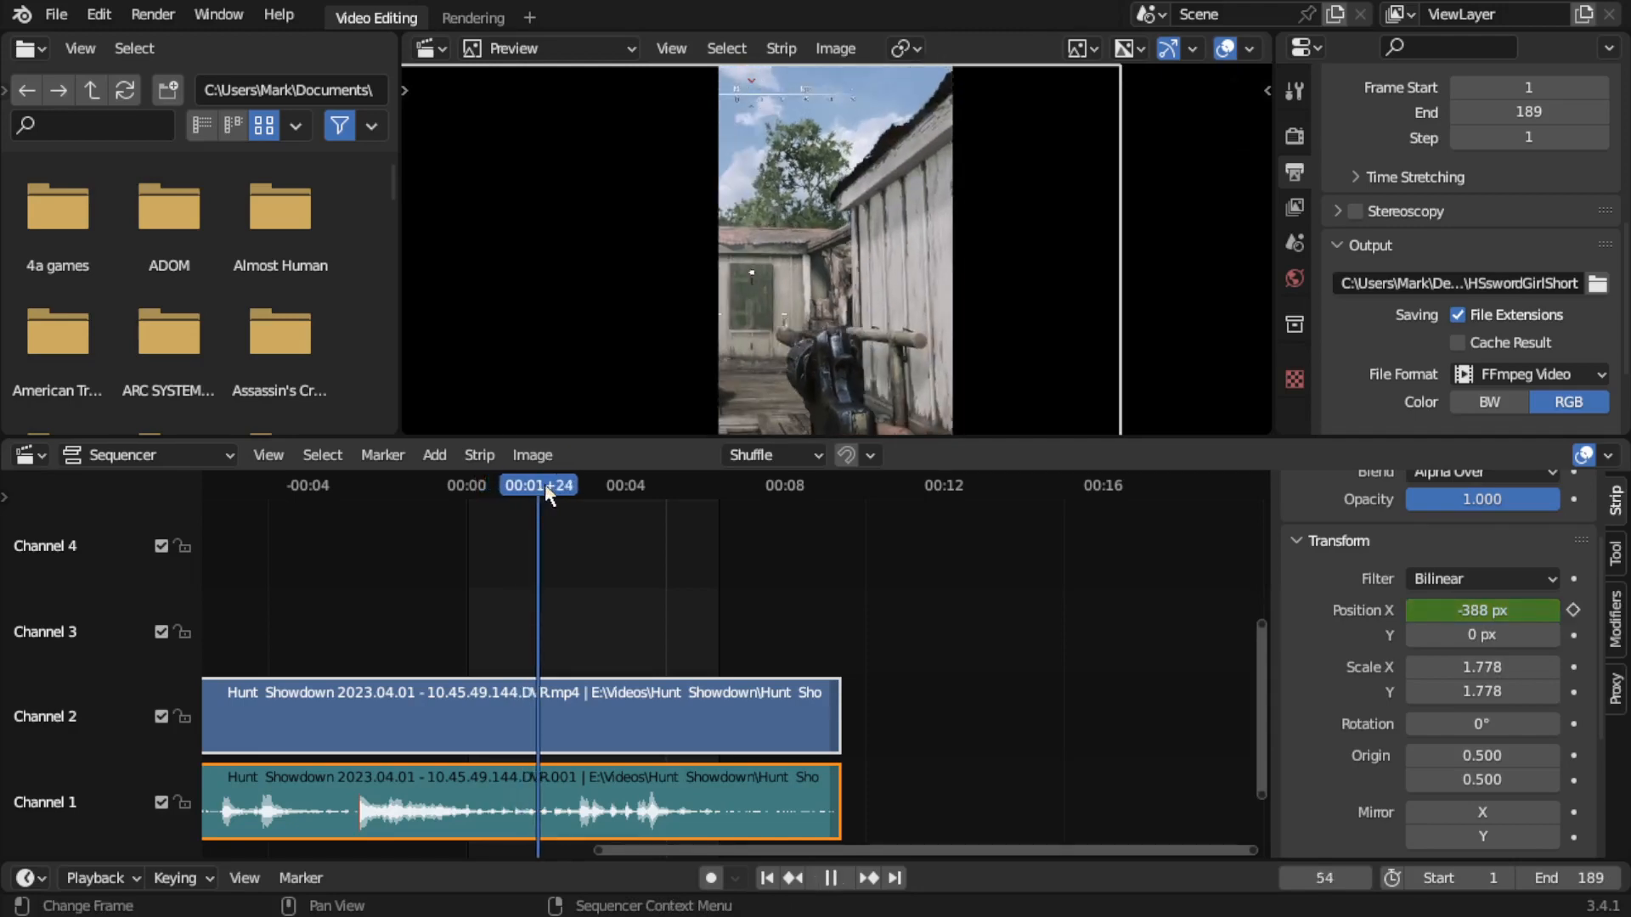
{"action": "left_click_drag", "start_coordinate": [544, 493], "coordinate": [528, 488]}
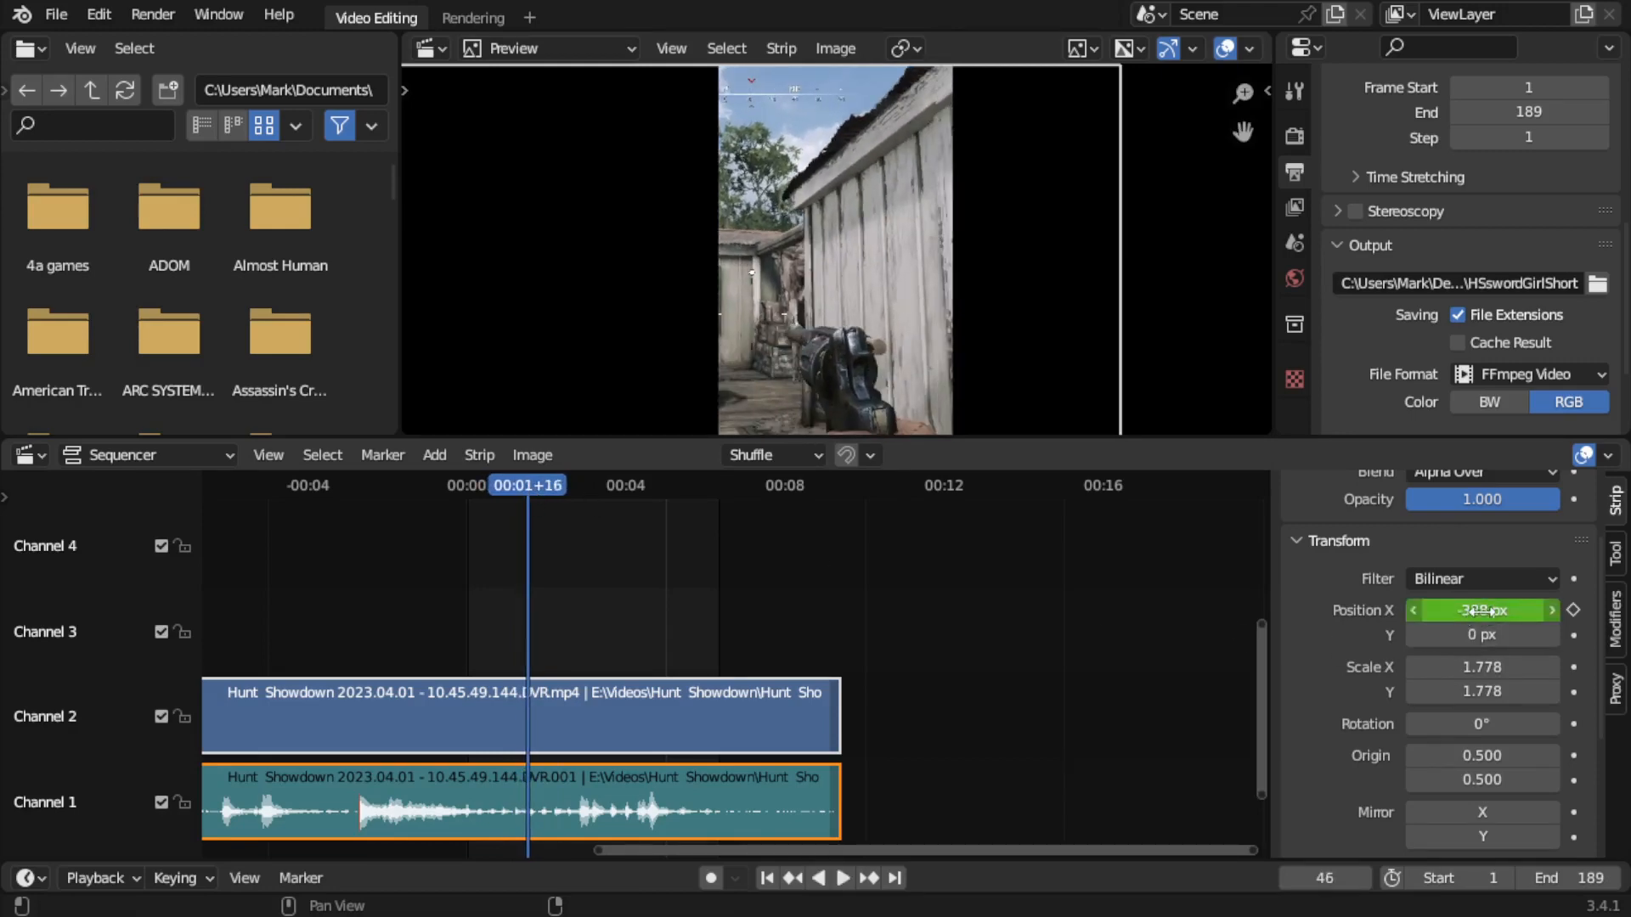
{"action": "right_click", "coordinate": [1483, 610]}
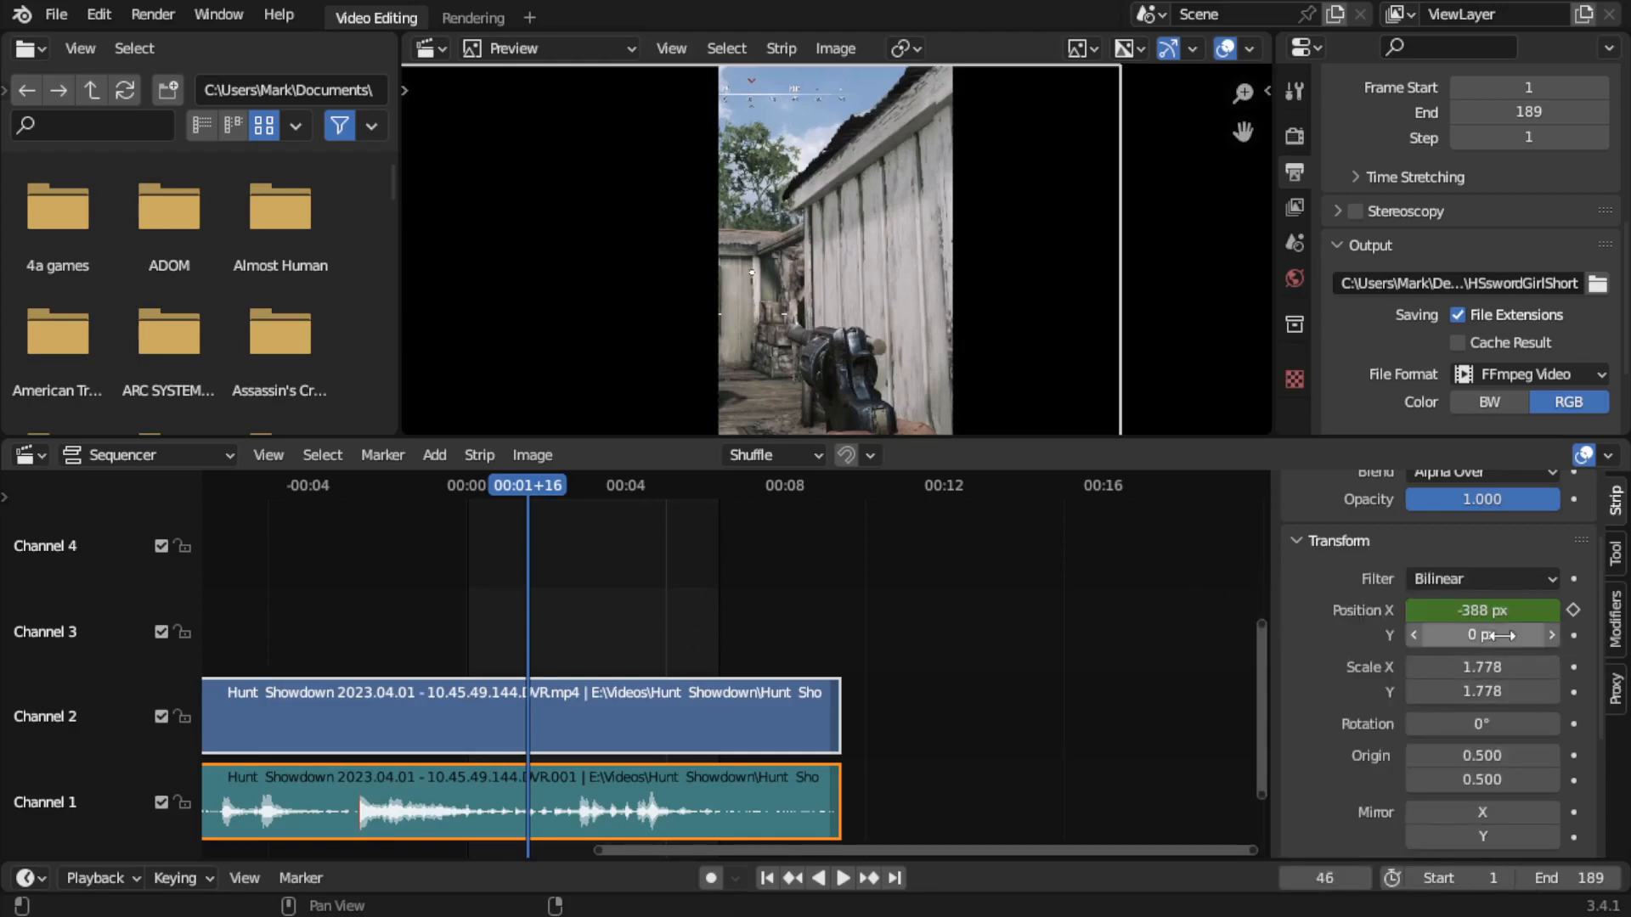
{"action": "left_click_drag", "start_coordinate": [1482, 610], "coordinate": [1591, 610]}
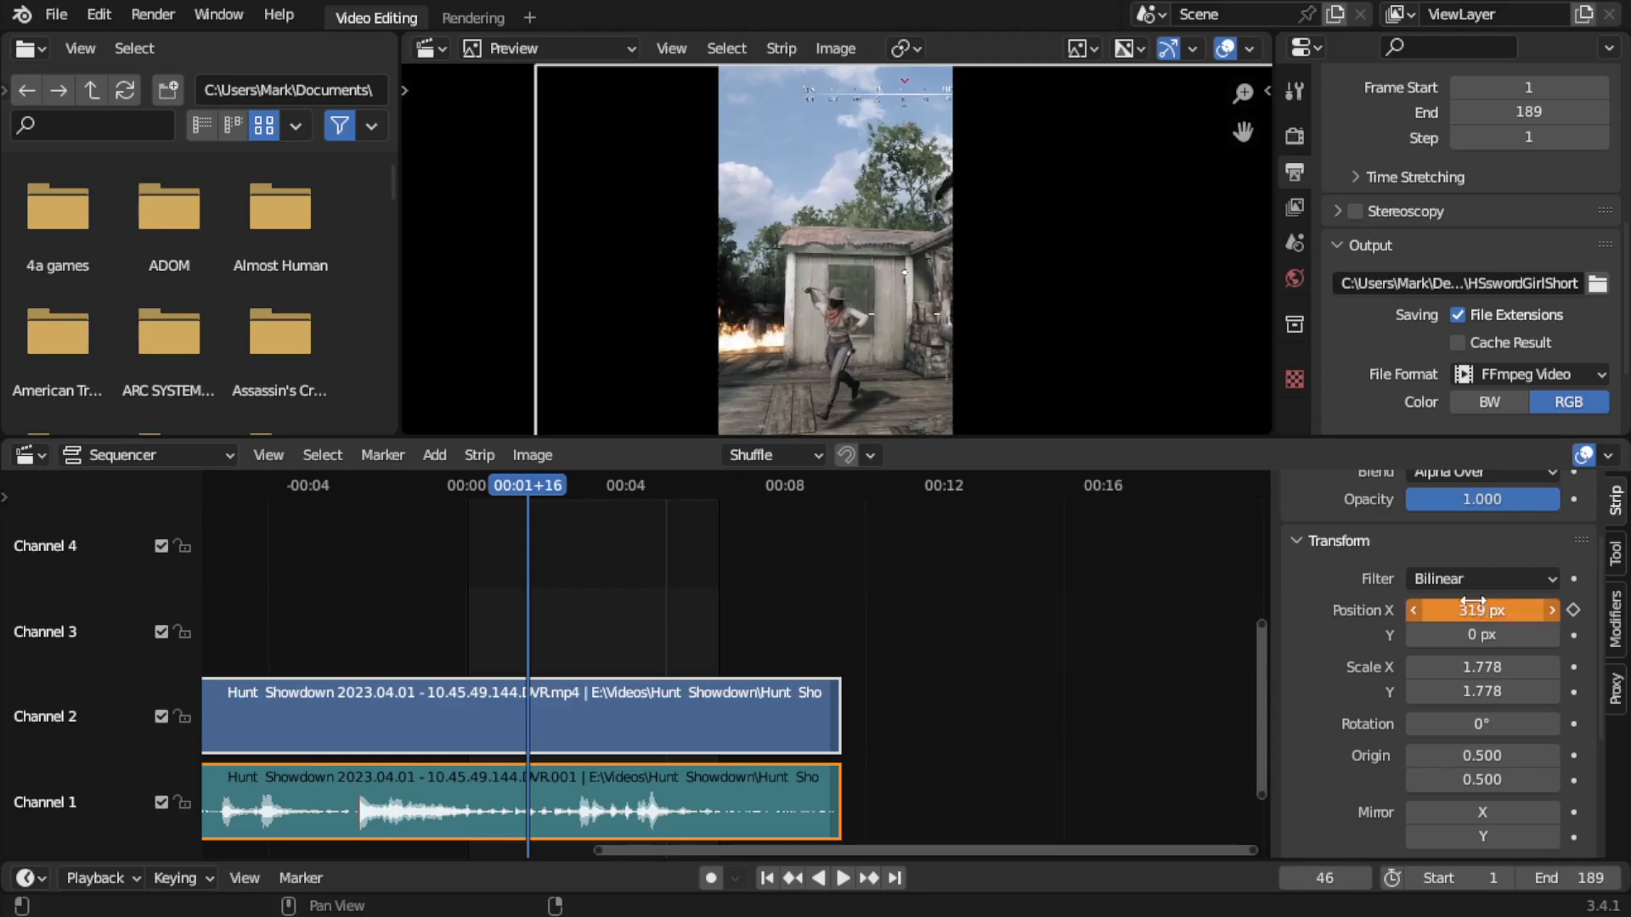
{"action": "right_click", "coordinate": [1476, 610]}
{"action": "left_click", "coordinate": [1429, 616]}
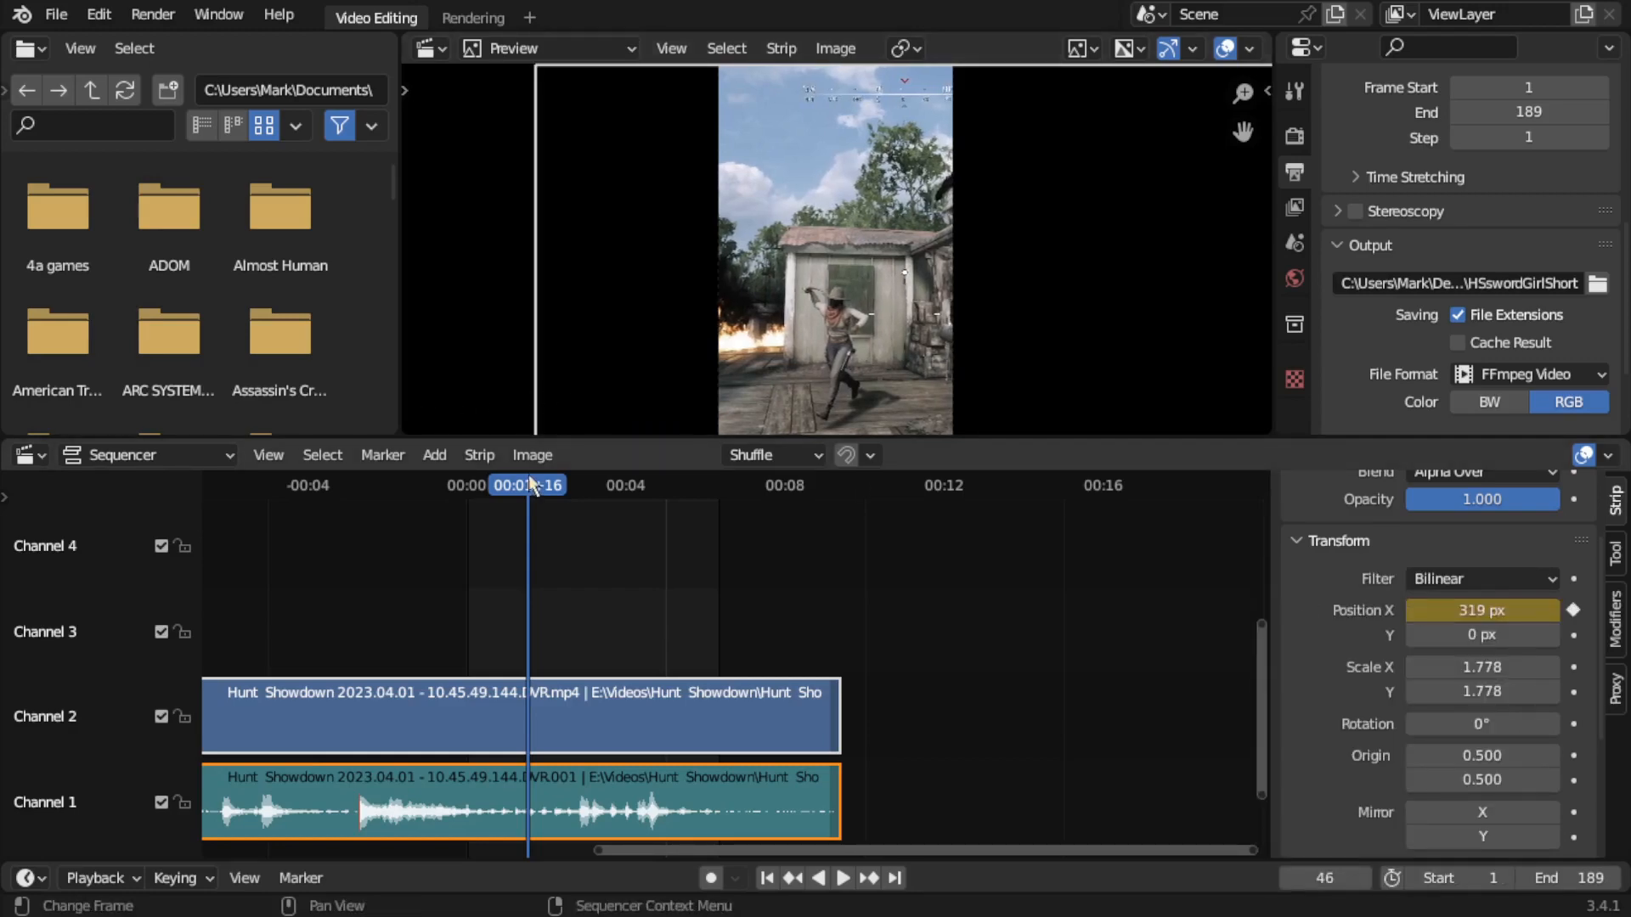
Continue keyframing the movie strip's Position X over the following frames up to about frame 138, keeping the action centered.
{"action": "left_click_drag", "start_coordinate": [533, 495], "coordinate": [622, 489]}
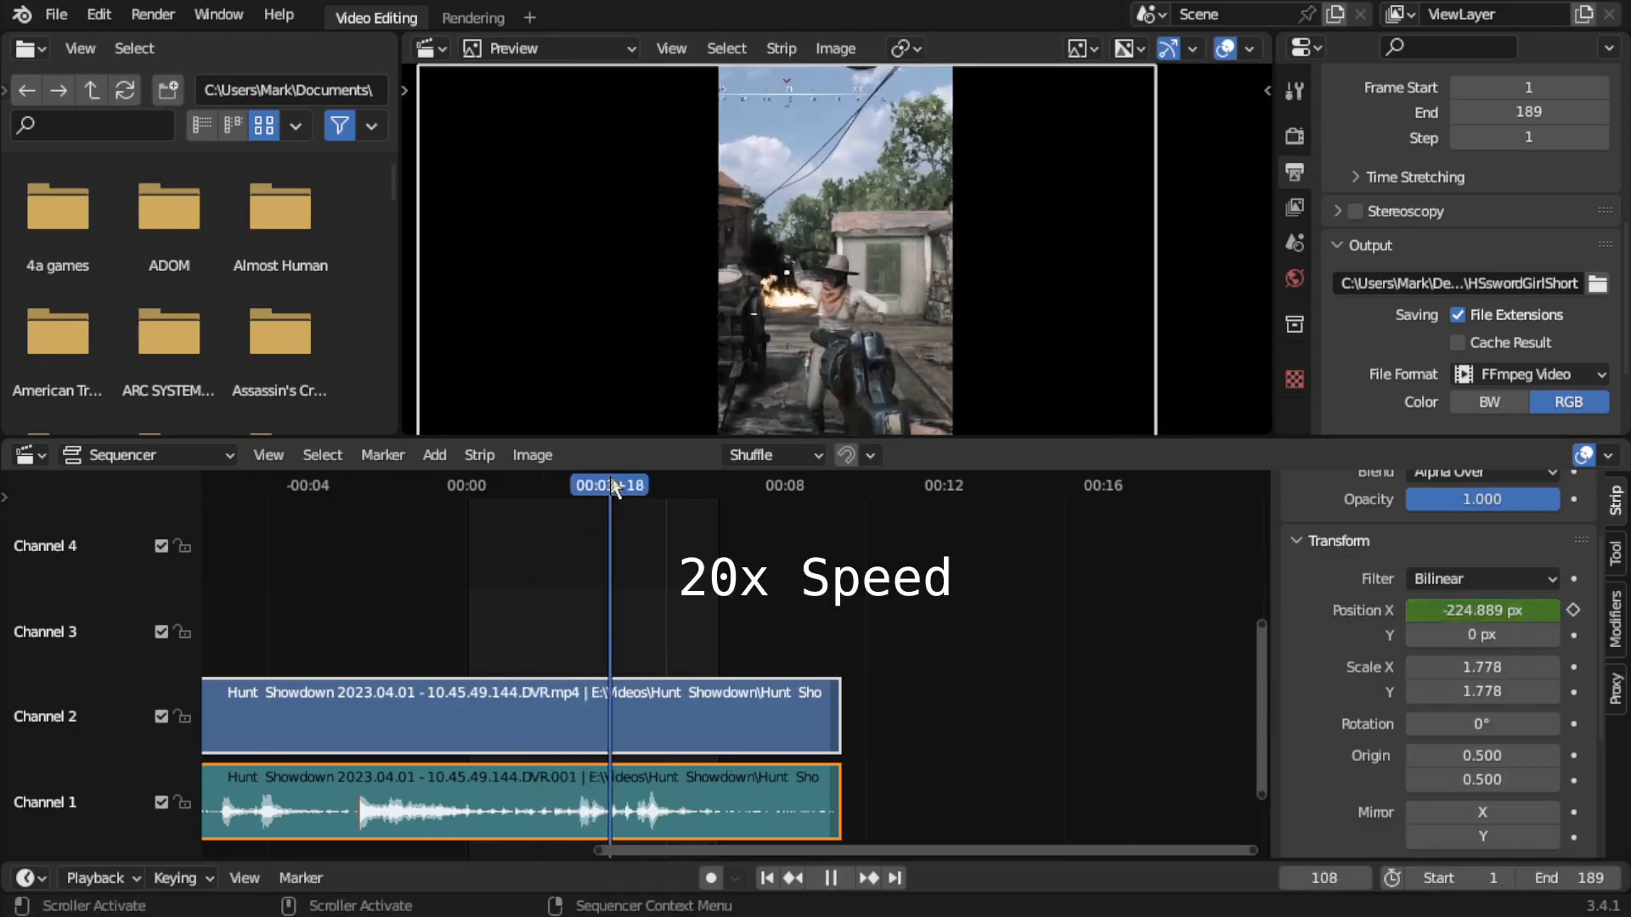
{"action": "right_click", "coordinate": [1434, 609]}
{"action": "left_click", "coordinate": [1434, 609]}
{"action": "key", "text": "space"}
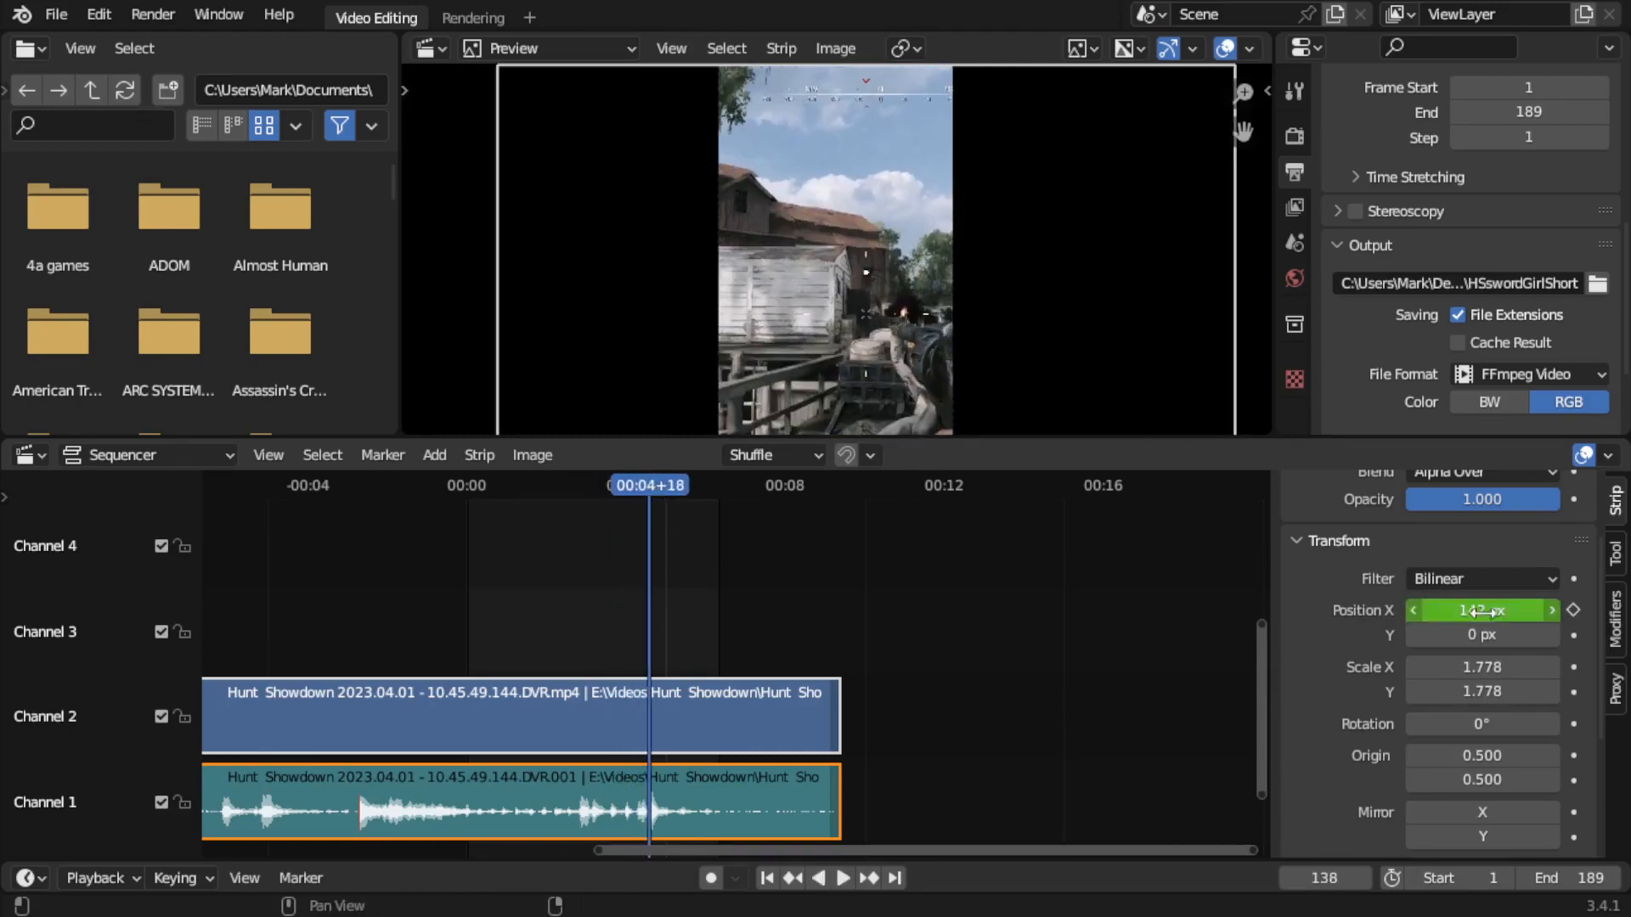
Play the sequence from frame 0 to check how the keyframed framing follows the enemy.
{"action": "left_click_drag", "start_coordinate": [656, 486], "coordinate": [463, 496]}
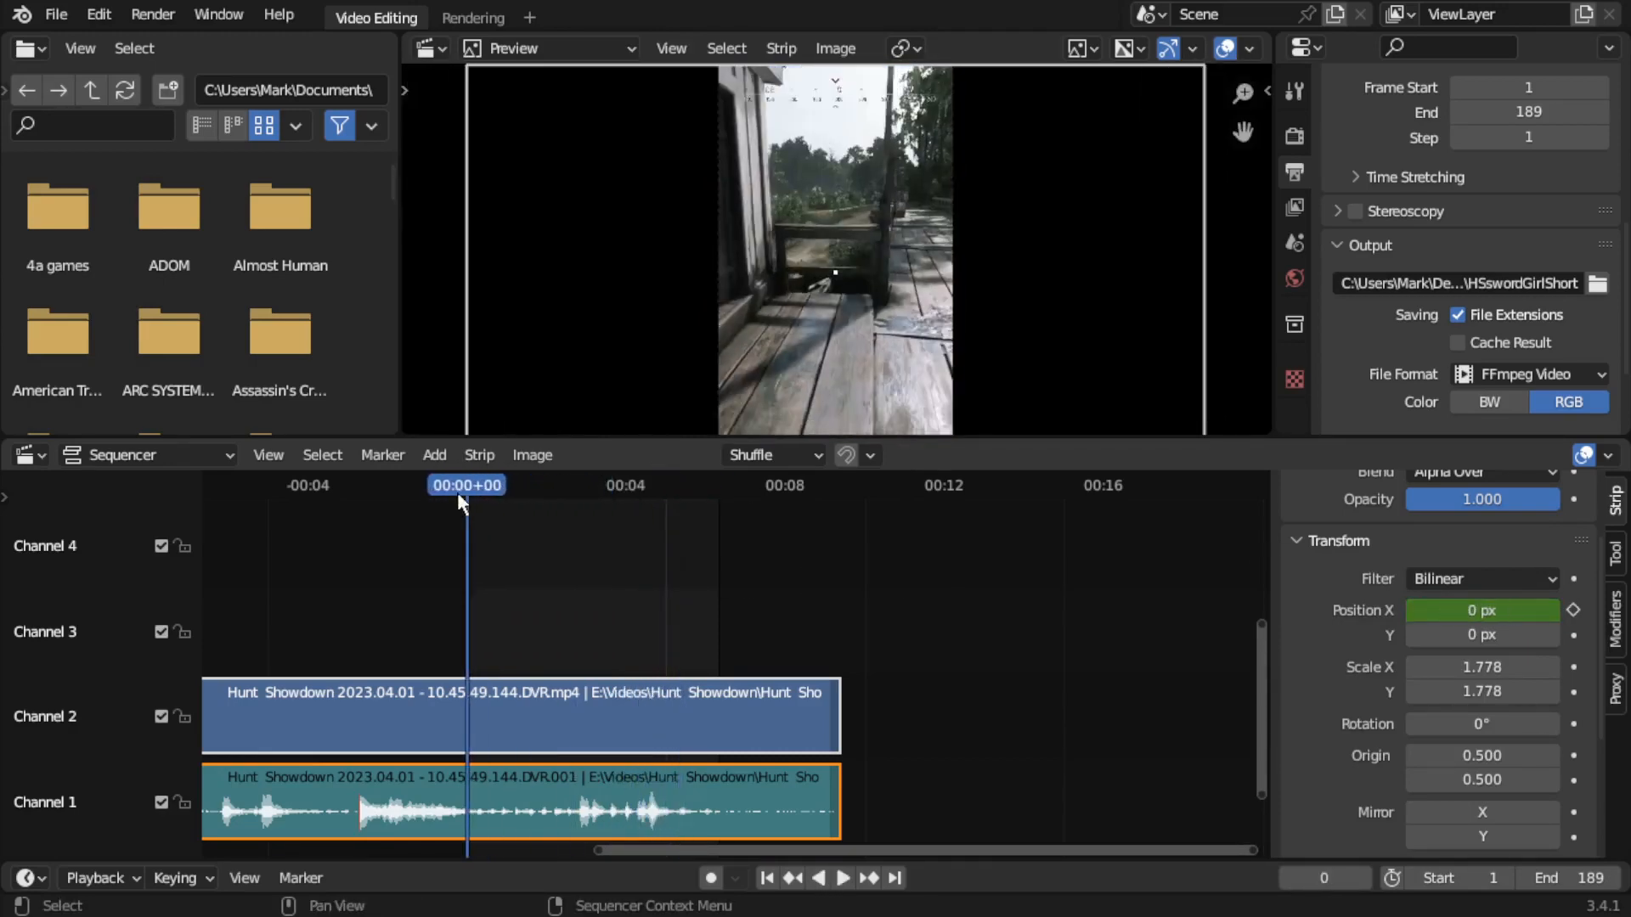
{"action": "left_click", "coordinate": [843, 877]}
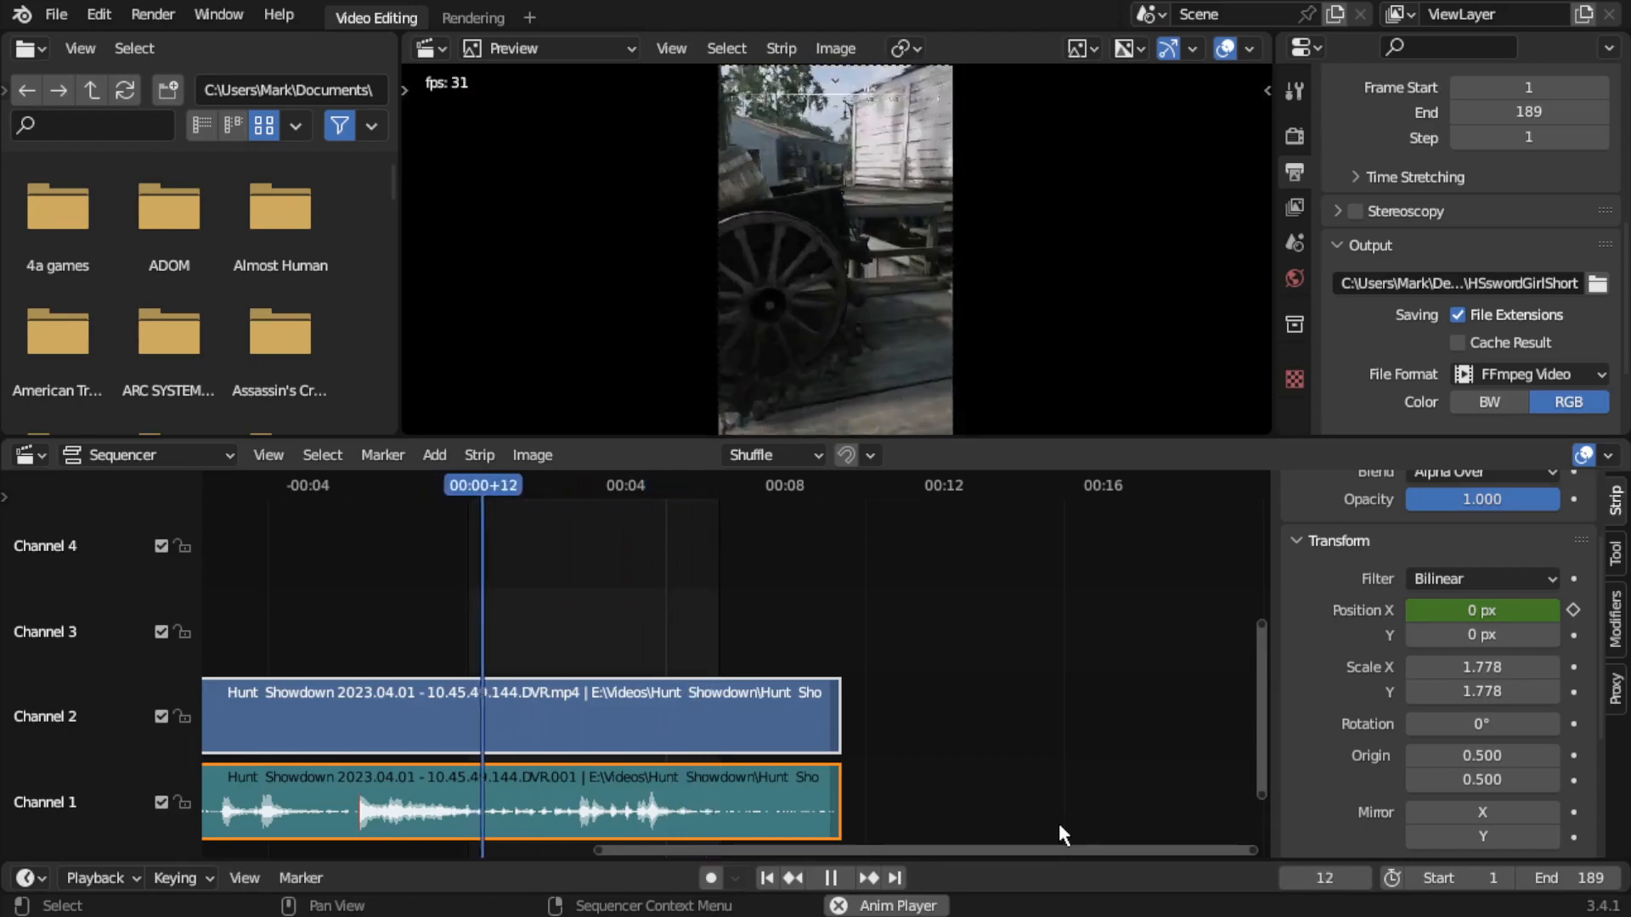
{"action": "key", "text": "space"}
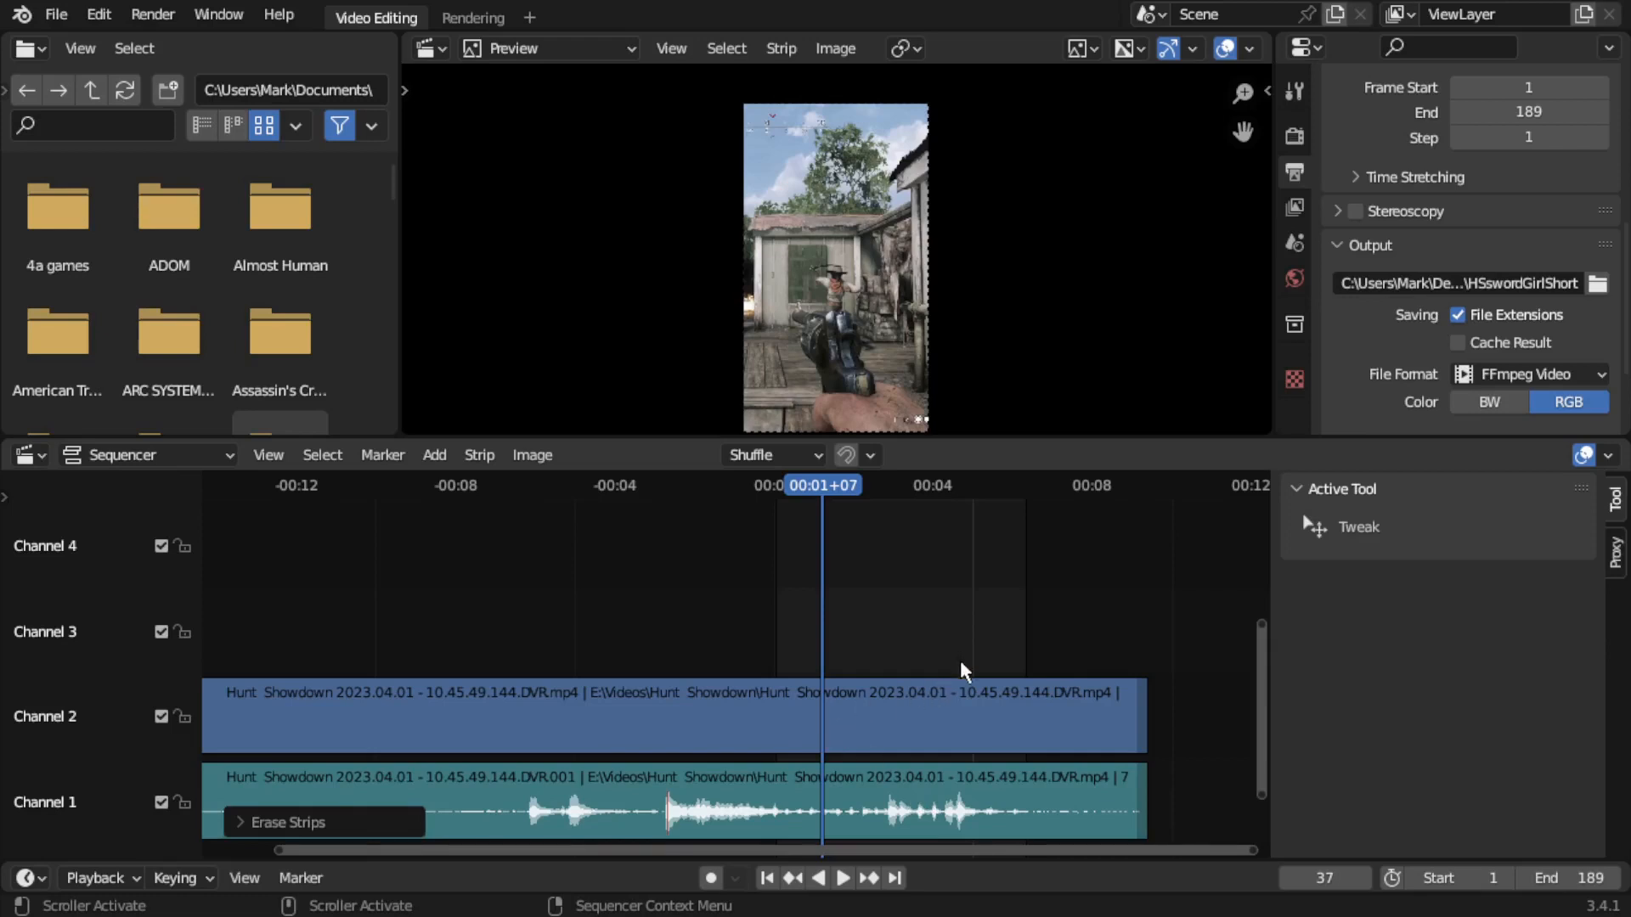
Duplicate the gameplay movie strip into channel 3, keeping it aligned in time with the original.
{"action": "left_click", "coordinate": [865, 714]}
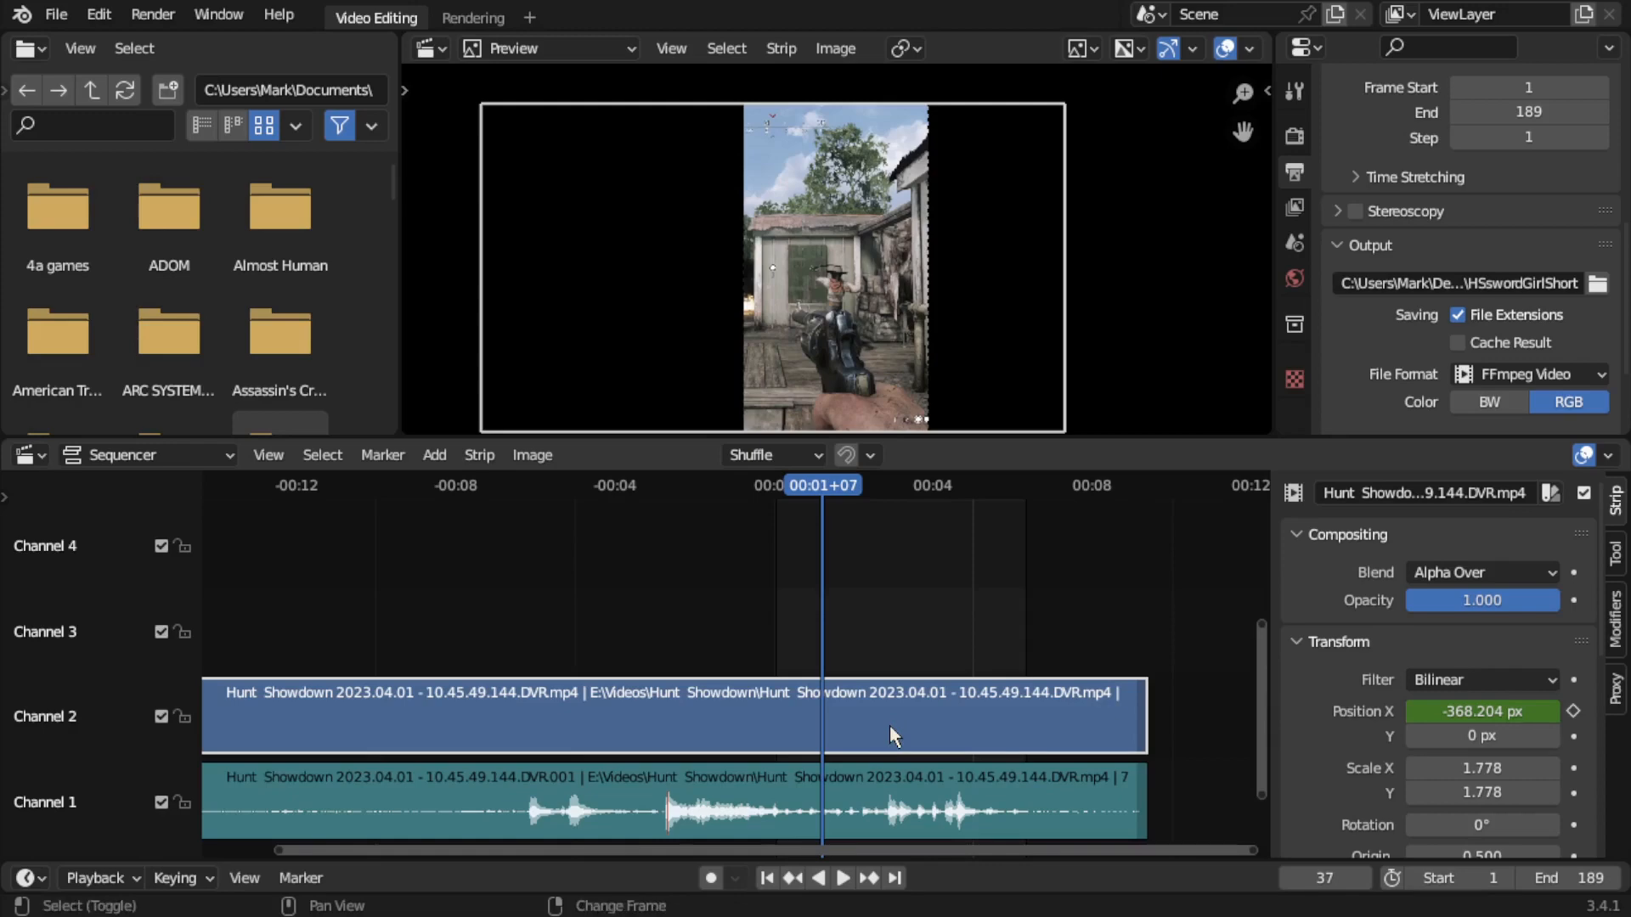
{"action": "key", "text": "shift+d"}
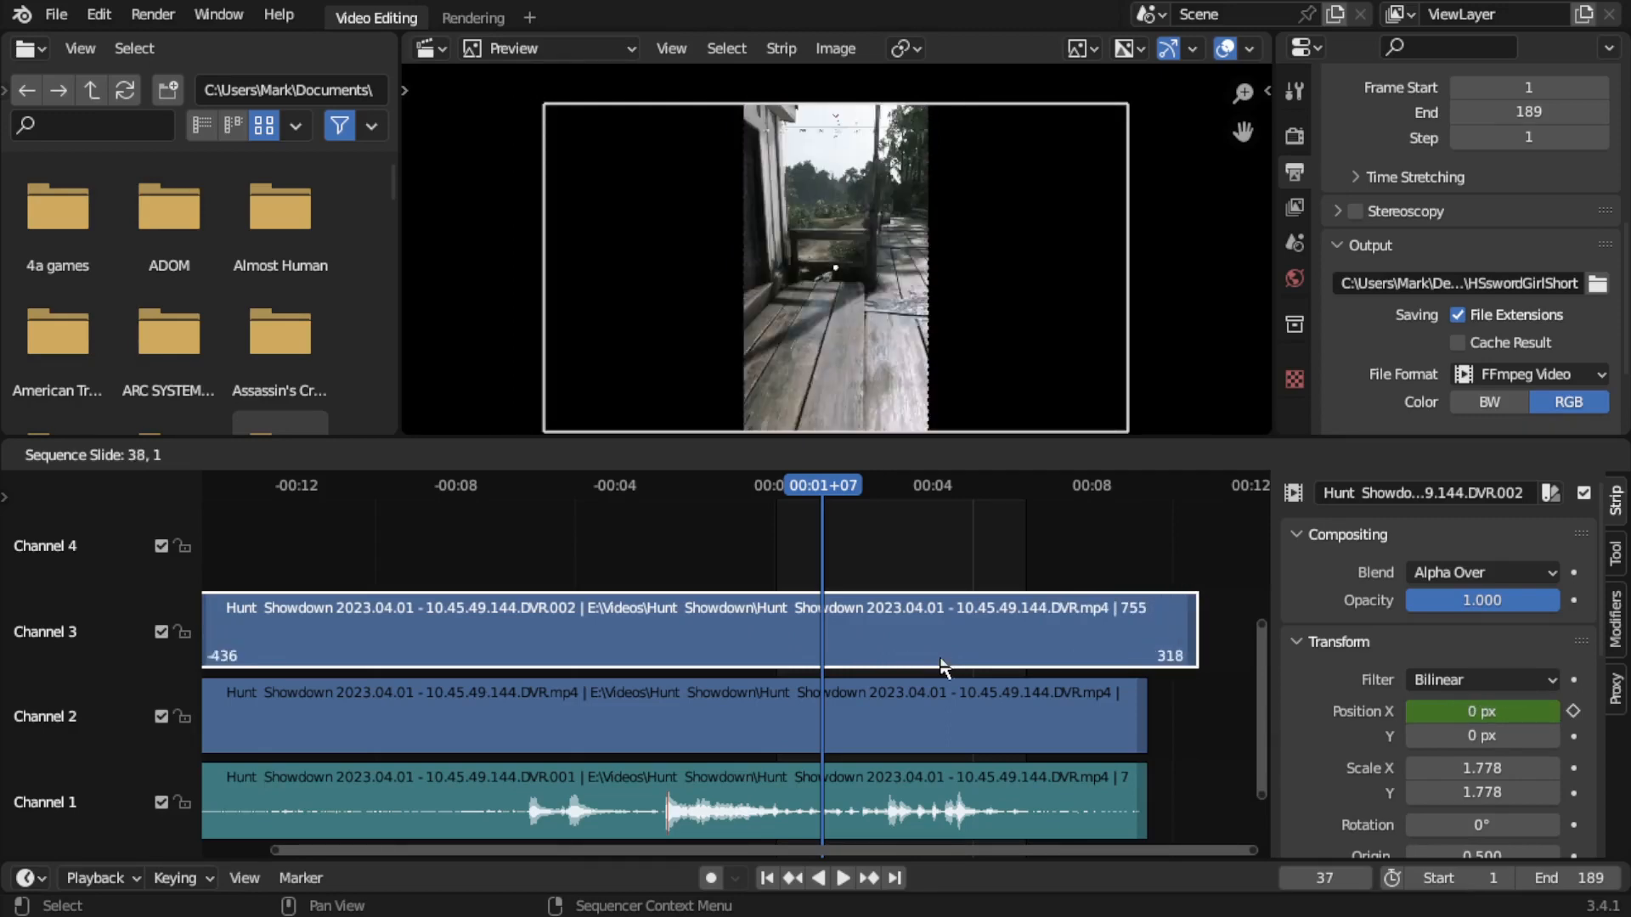
{"action": "right_click", "coordinate": [942, 666]}
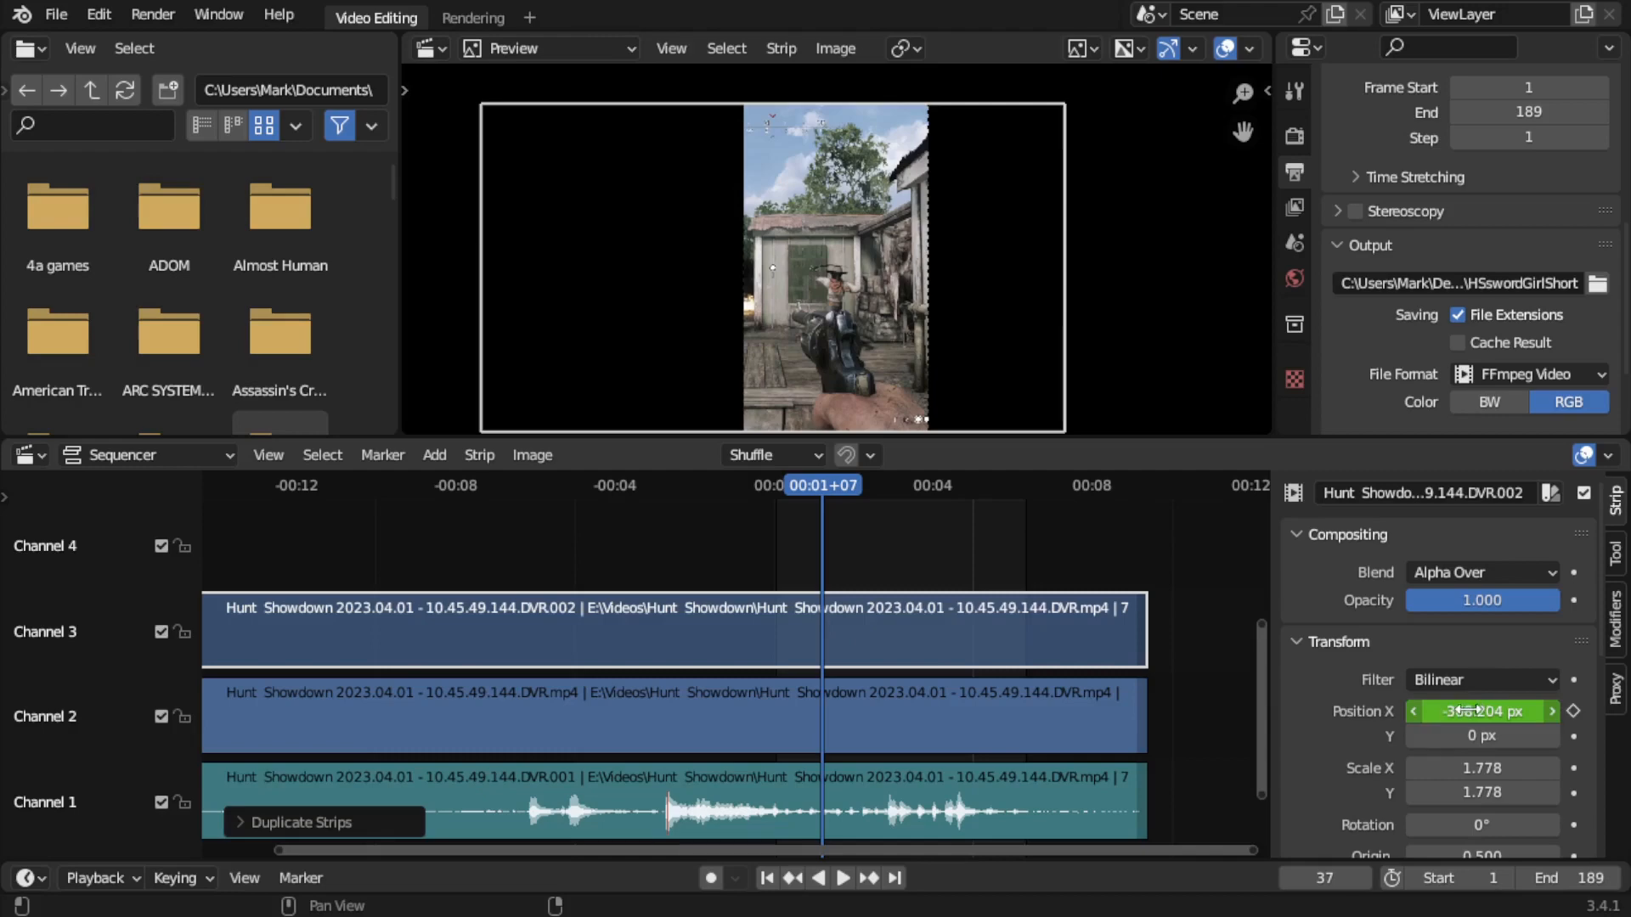
Clear the Position X keyframes from the duplicated strip in channel 3.
{"action": "mouse_move", "coordinate": [1467, 710]}
{"action": "left_mouse_down"}
{"action": "mouse_move", "coordinate": [1500, 708]}
{"action": "mouse_move", "coordinate": [1471, 710]}
{"action": "left_mouse_up"}
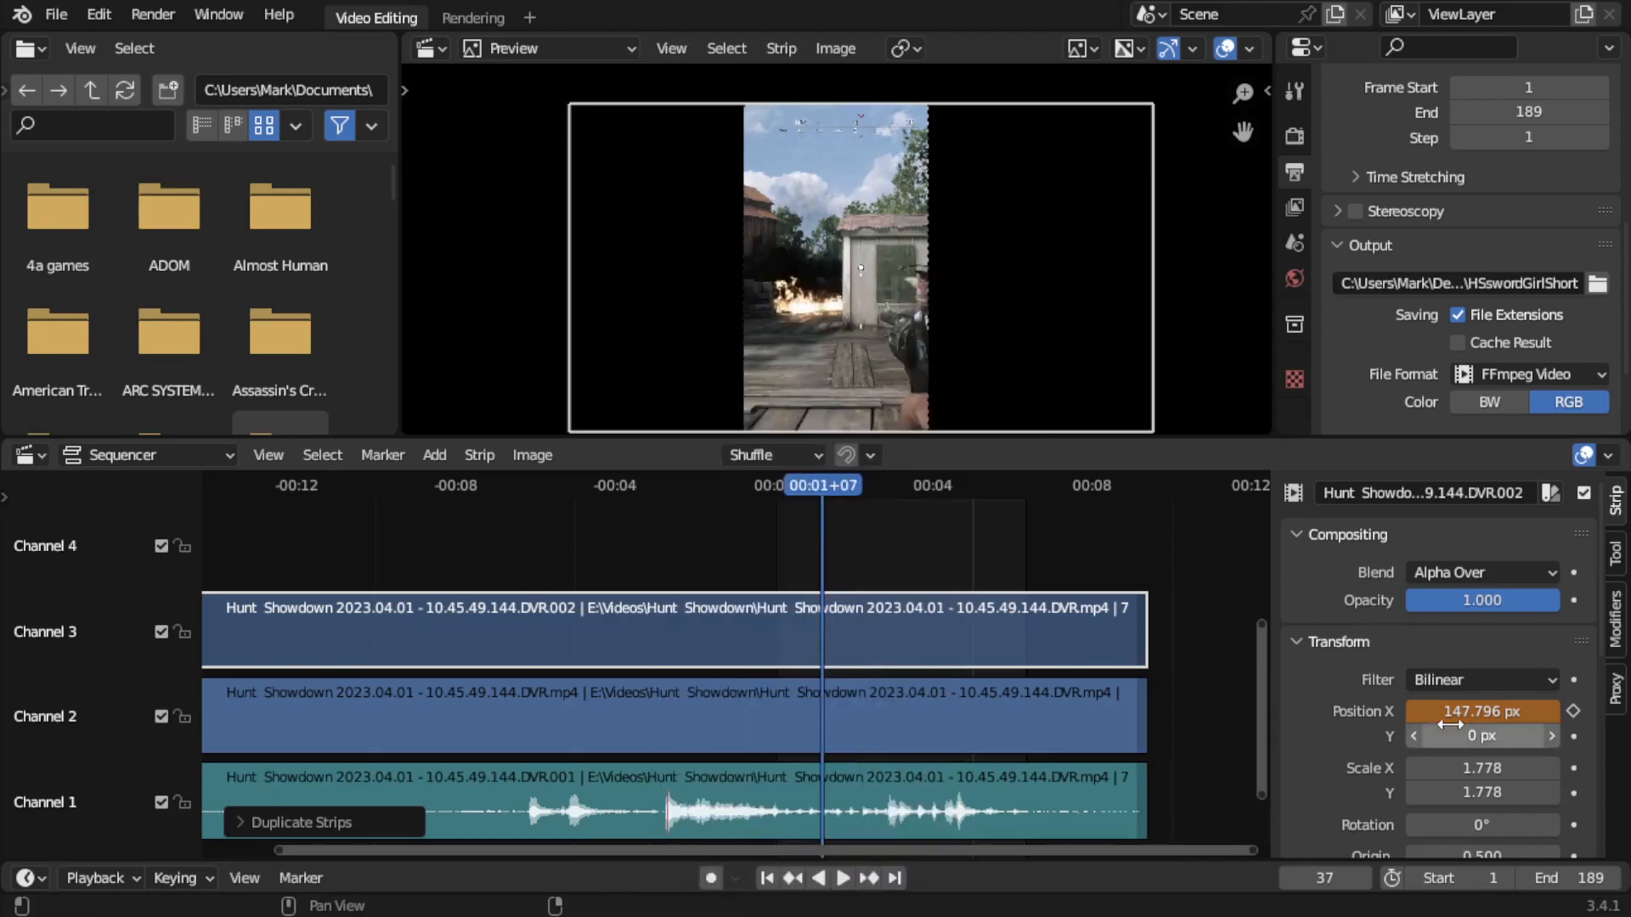
{"action": "right_click", "coordinate": [1475, 712]}
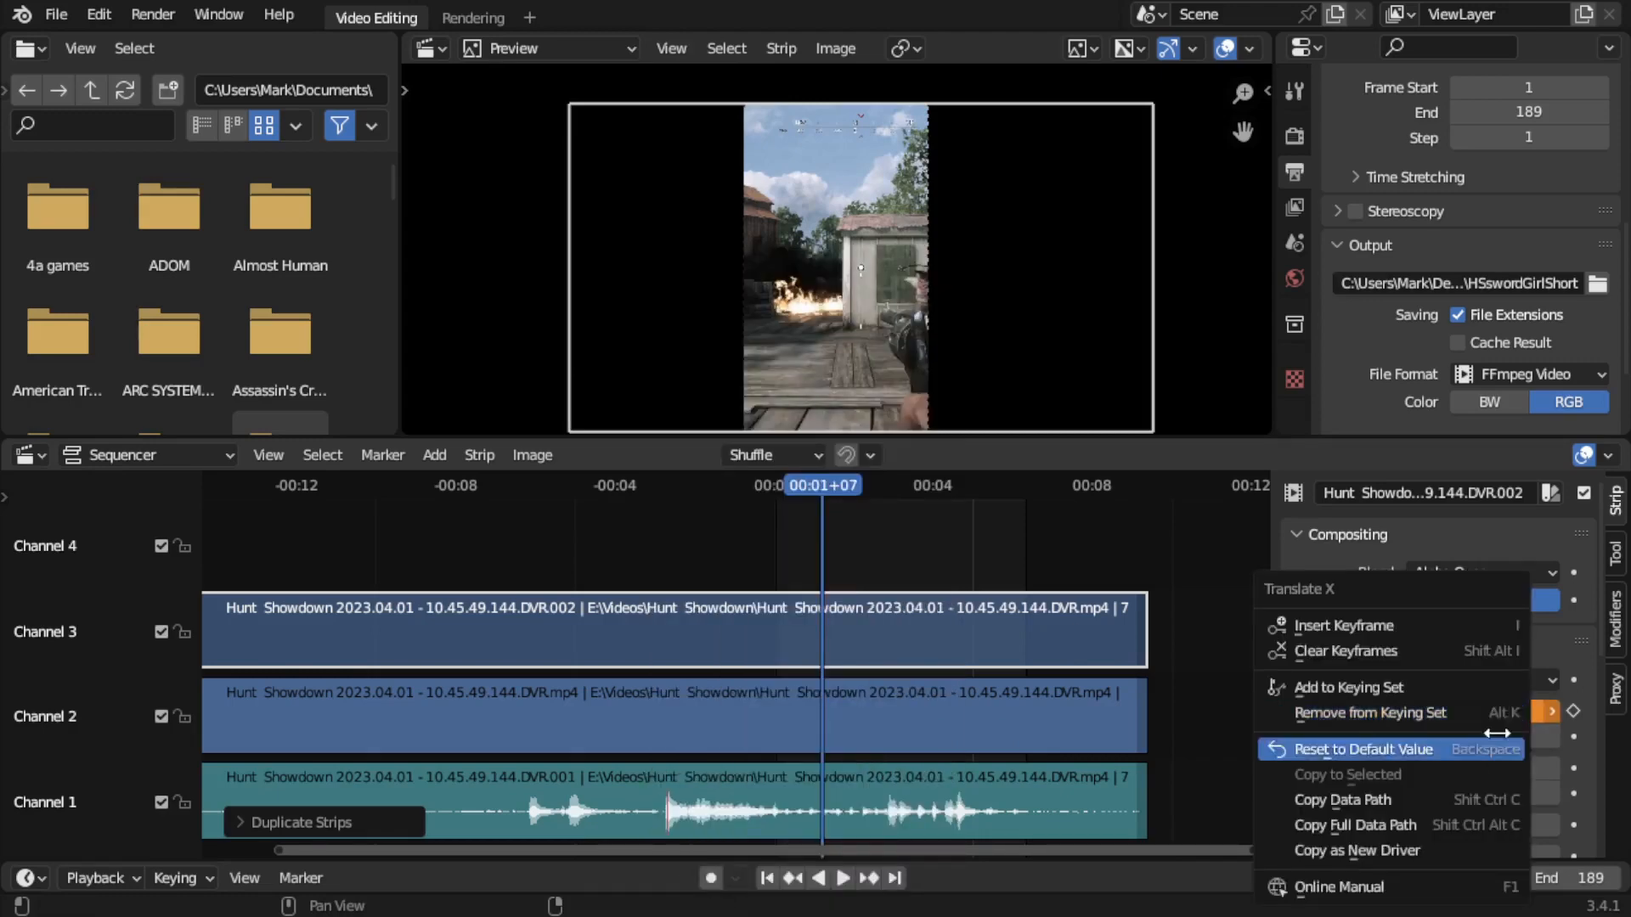
{"action": "left_click", "coordinate": [1344, 651]}
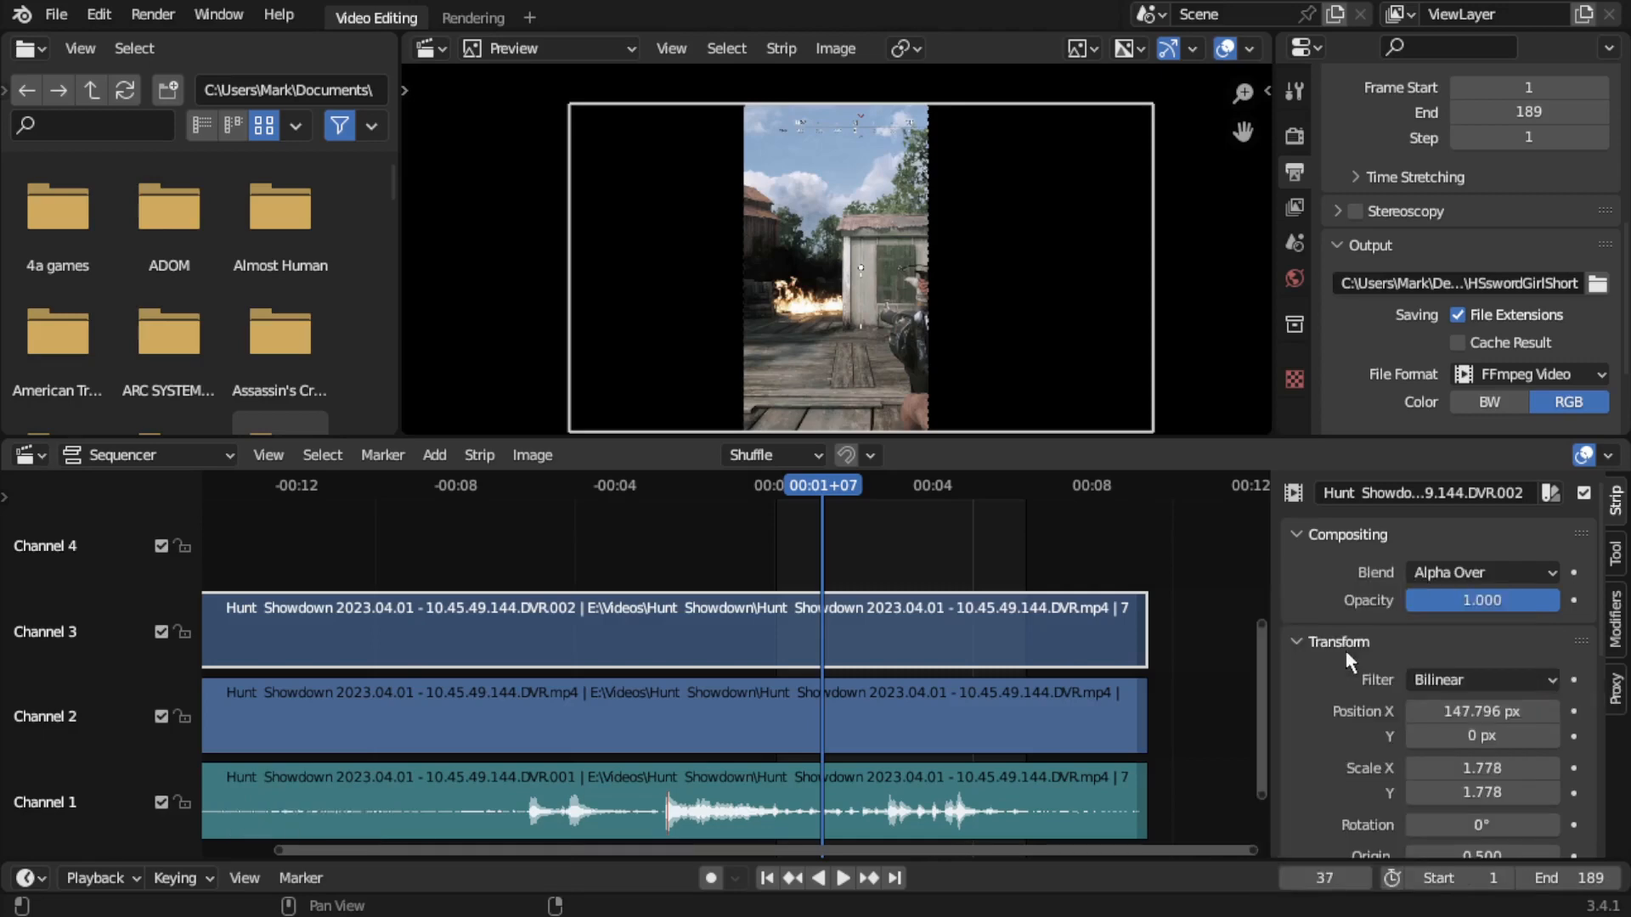
{"action": "left_click", "coordinate": [1482, 712]}
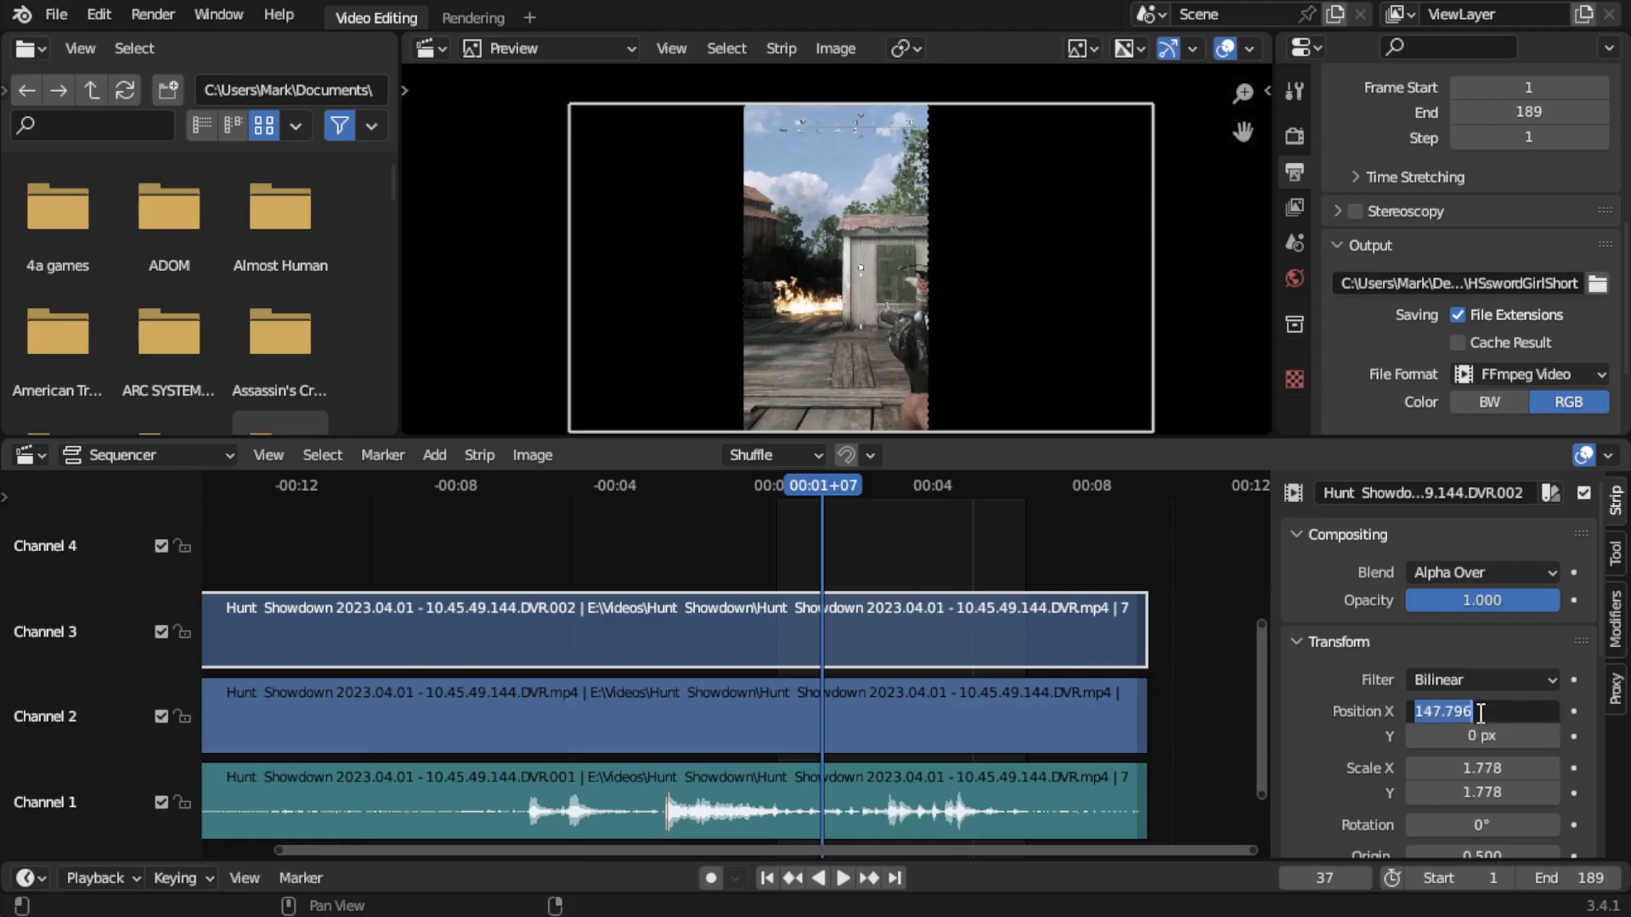
{"action": "left_click", "coordinate": [1425, 711]}
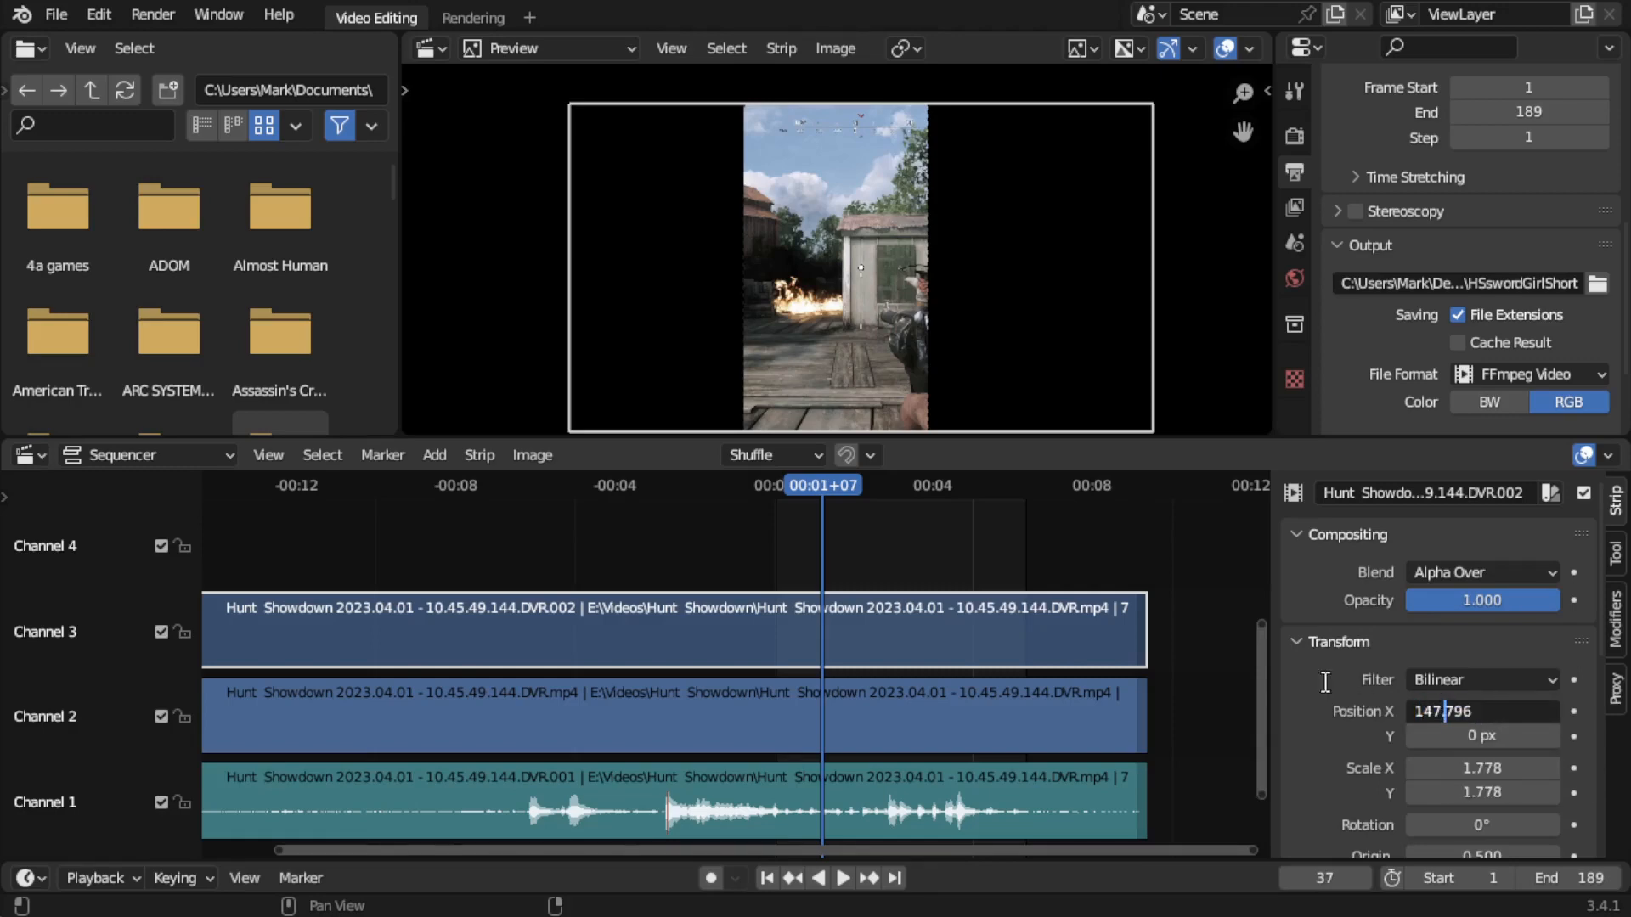
At frame 54, set the duplicated strip's Position X to 1155.796 px to bring the footage's left edge into the vertical frame.
{"action": "left_click", "coordinate": [821, 495]}
{"action": "left_click_drag", "start_coordinate": [824, 495], "coordinate": [845, 497]}
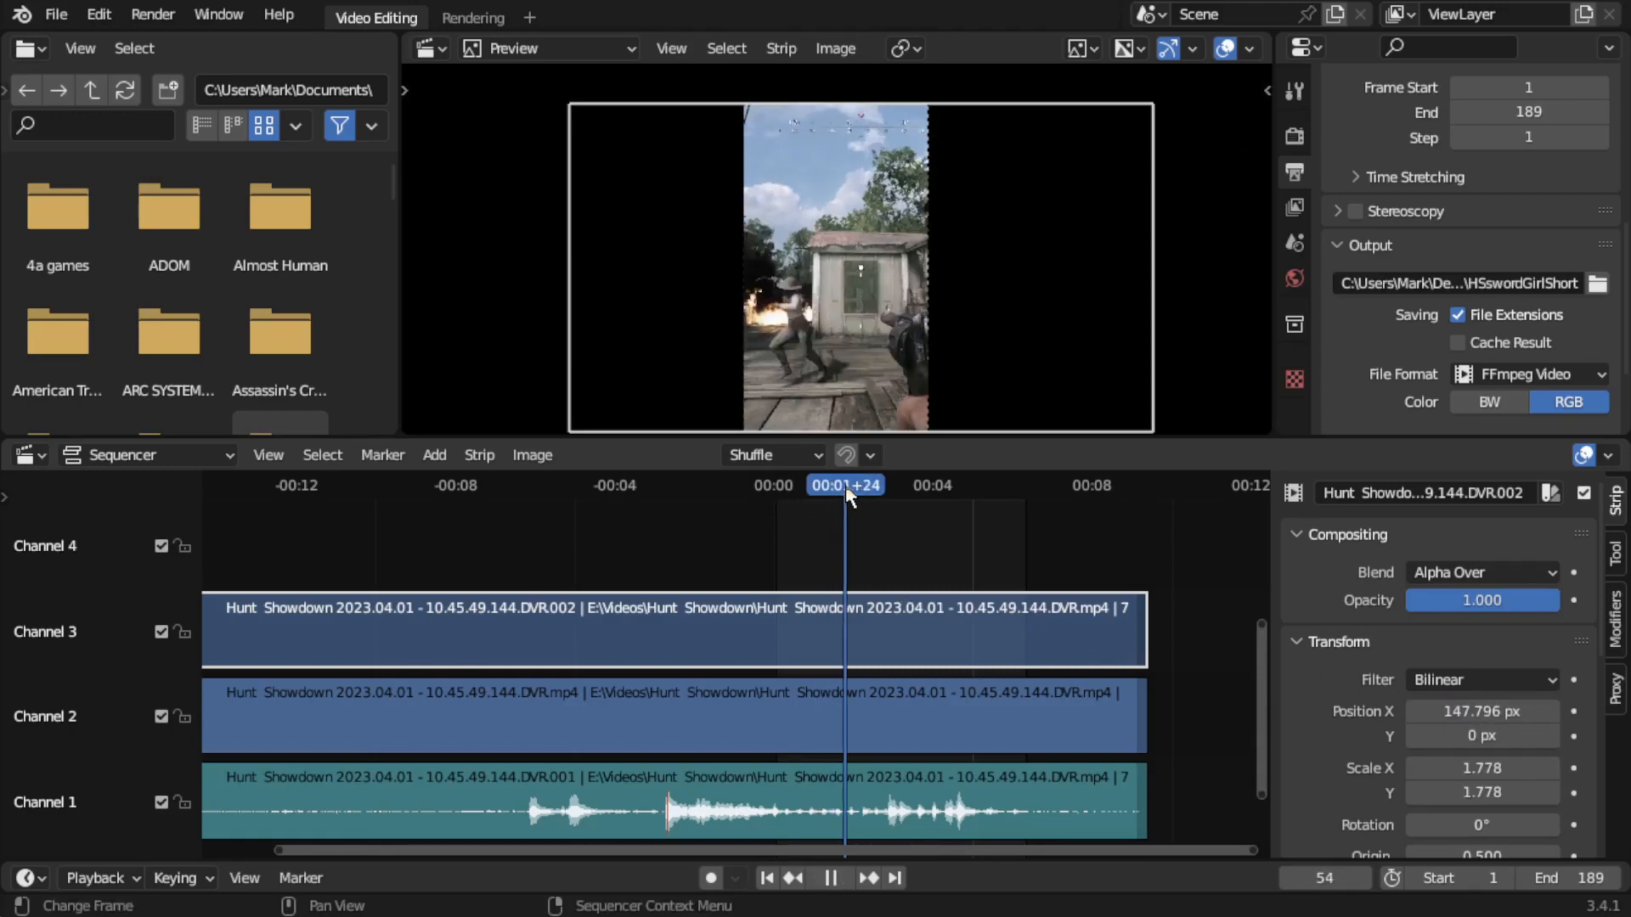
{"action": "left_click_drag", "start_coordinate": [1472, 723], "coordinate": [1627, 723]}
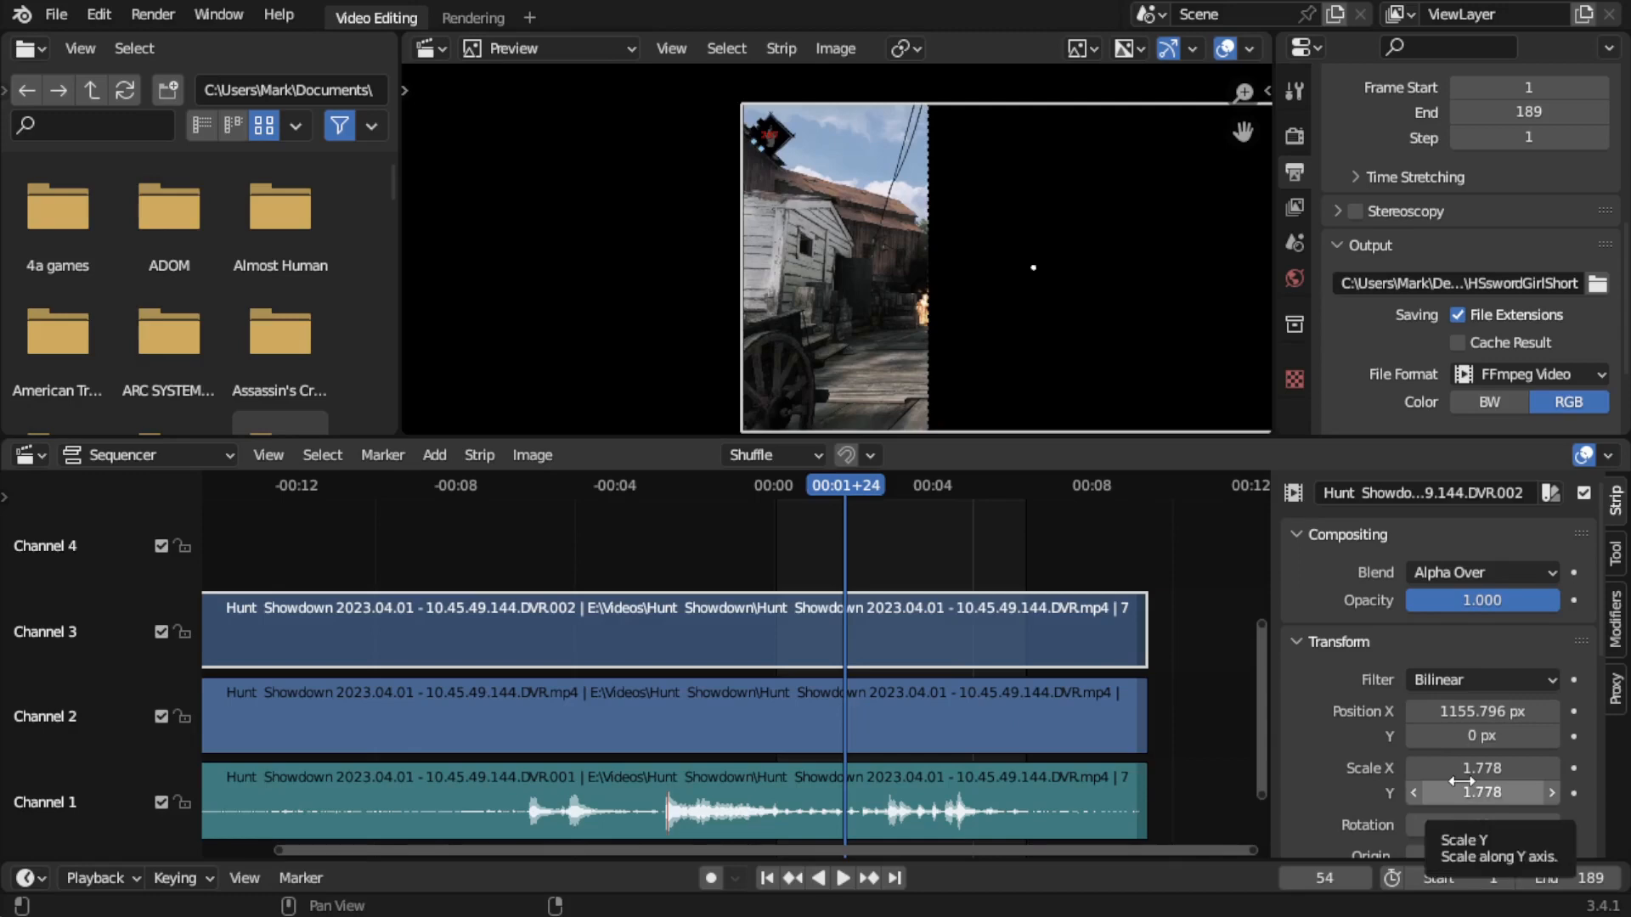
Crop the duplicated strip by 894 px at the bottom and 1725 px at the right, leaving only the corner icon.
{"action": "scroll", "coordinate": [1461, 780], "scroll_direction": "down", "scroll_amount": 8}
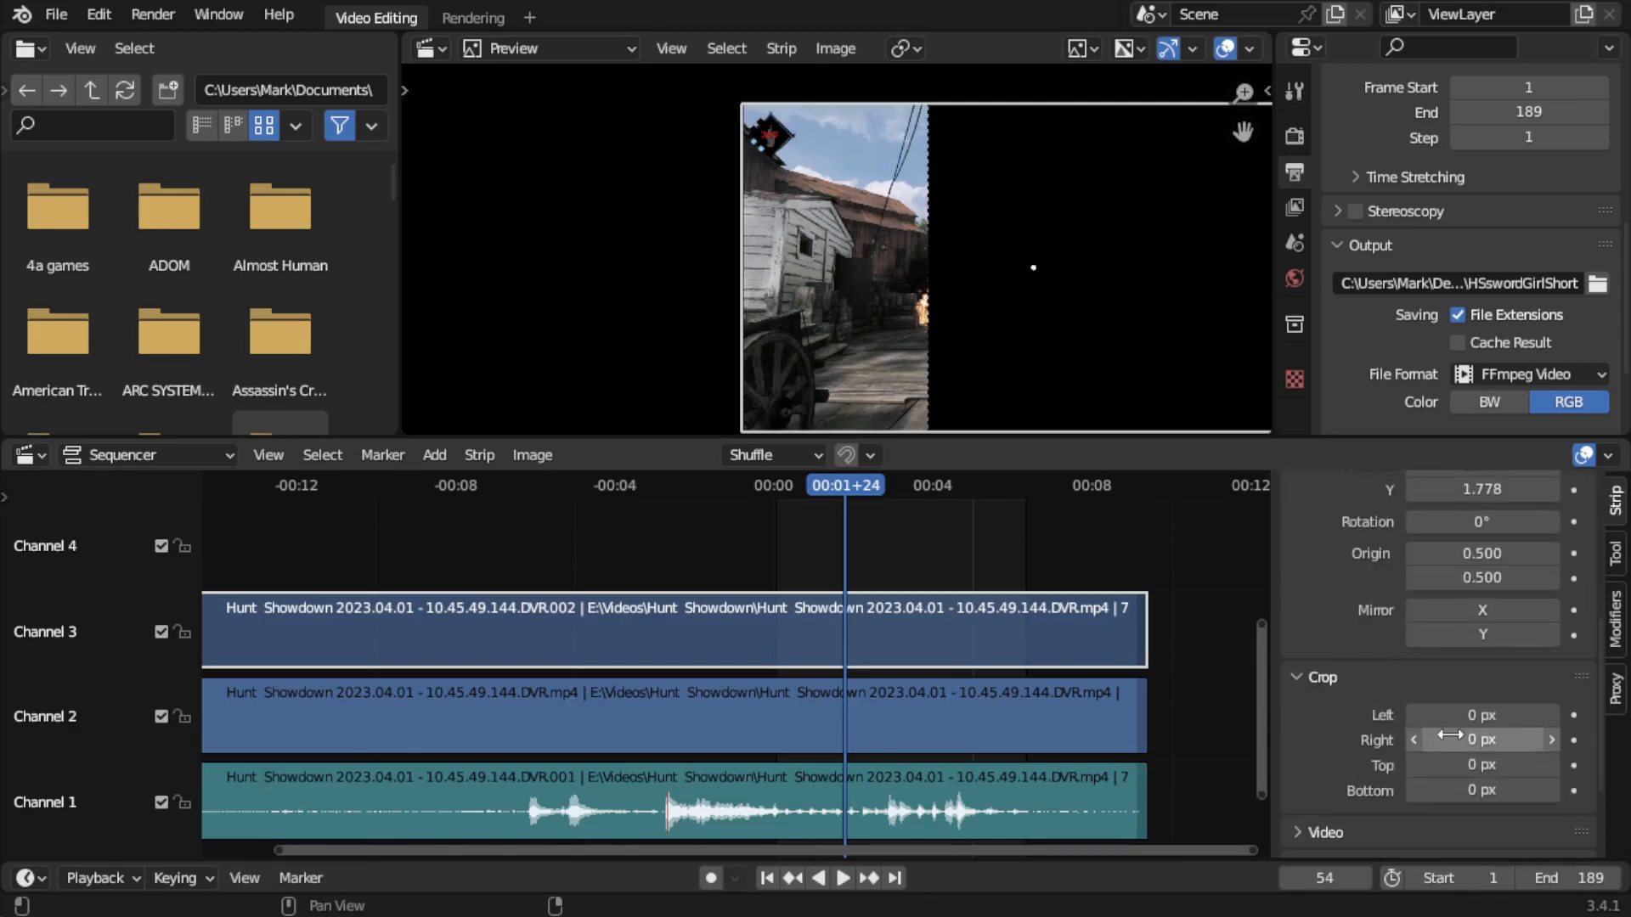
{"action": "left_click_drag", "start_coordinate": [1477, 792], "coordinate": [1618, 792]}
{"action": "left_click_drag", "start_coordinate": [1482, 790], "coordinate": [1529, 790]}
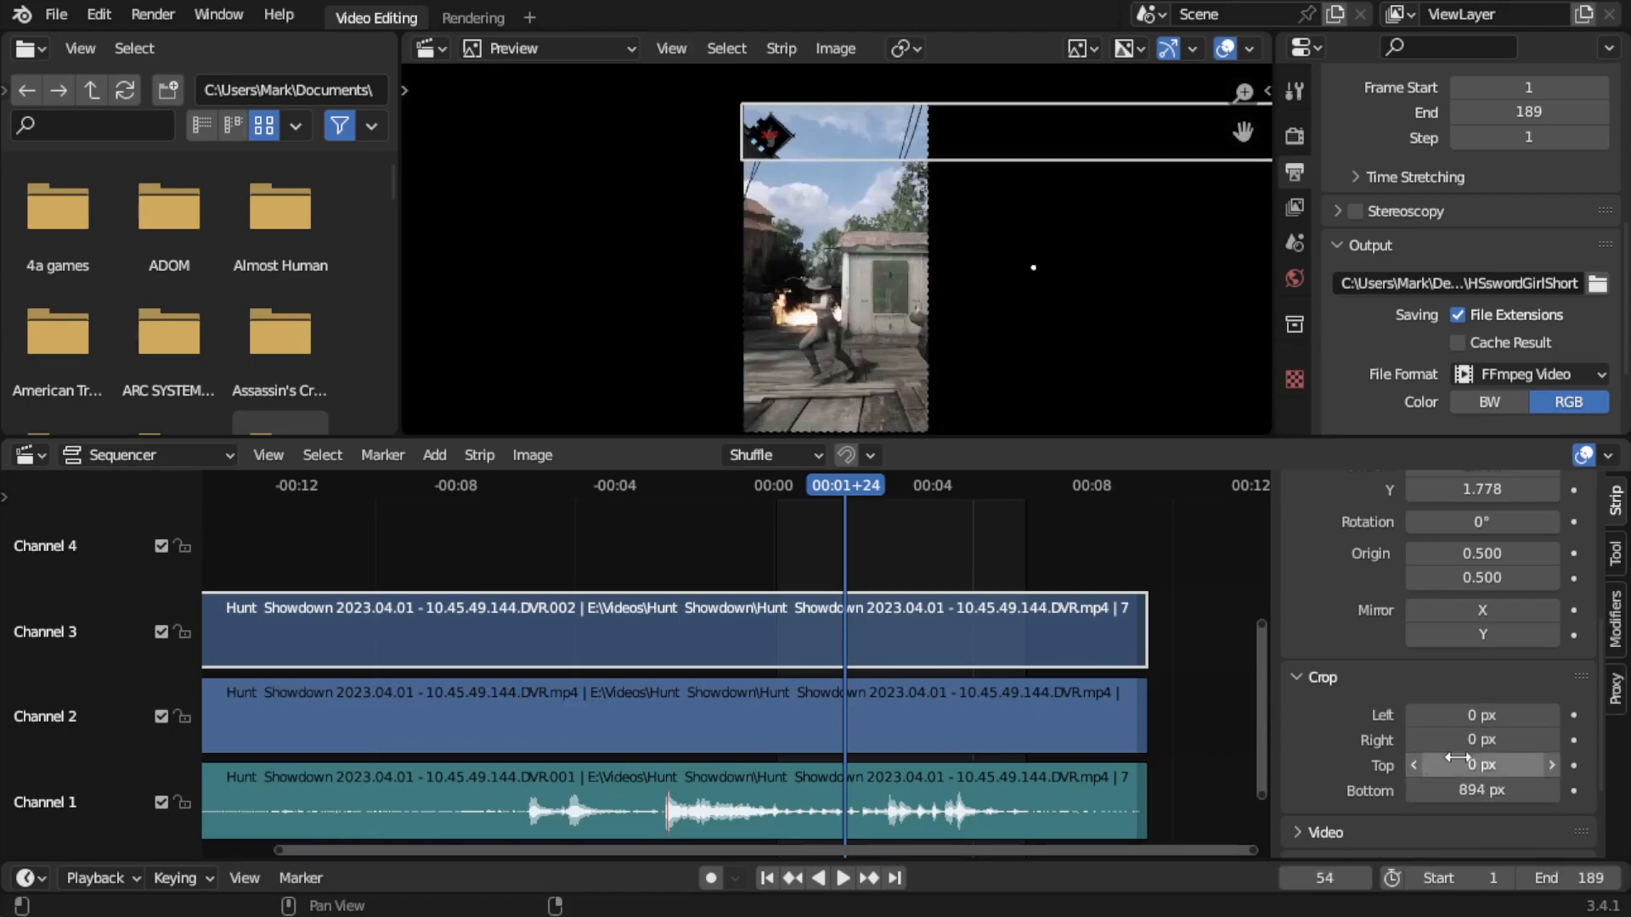
{"action": "left_click_drag", "start_coordinate": [1440, 748], "coordinate": [1606, 739]}
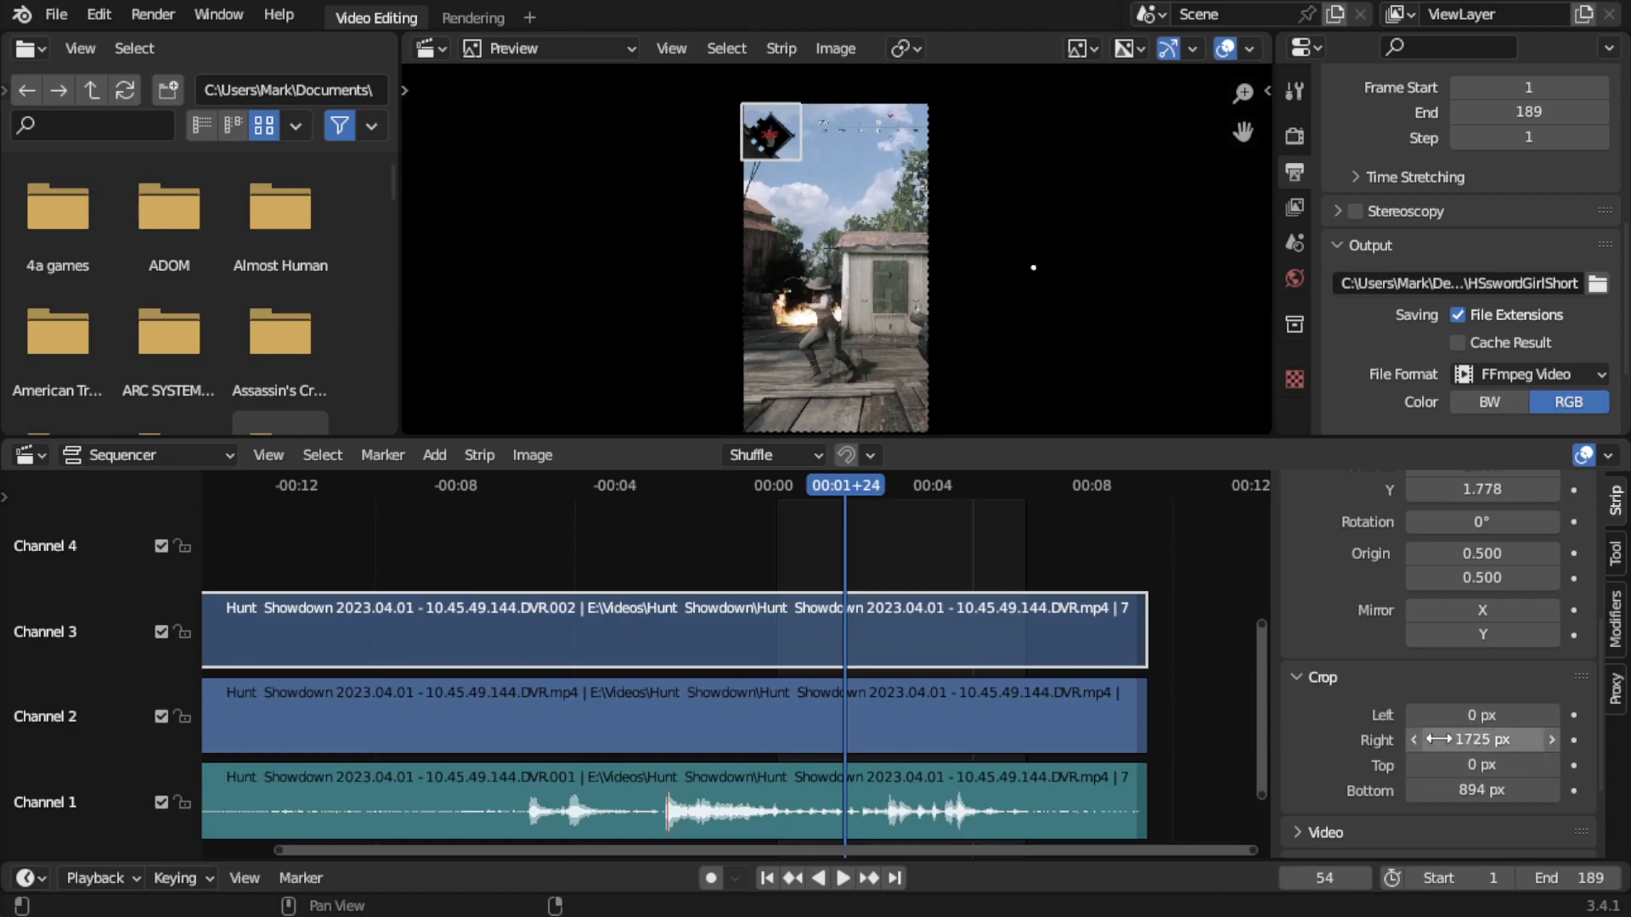
Play back the sequence to check the cropped icon overlay on top of the moving gameplay footage.
{"action": "key", "text": "space"}
{"action": "left_click", "coordinate": [789, 485]}
{"action": "key", "text": "space"}
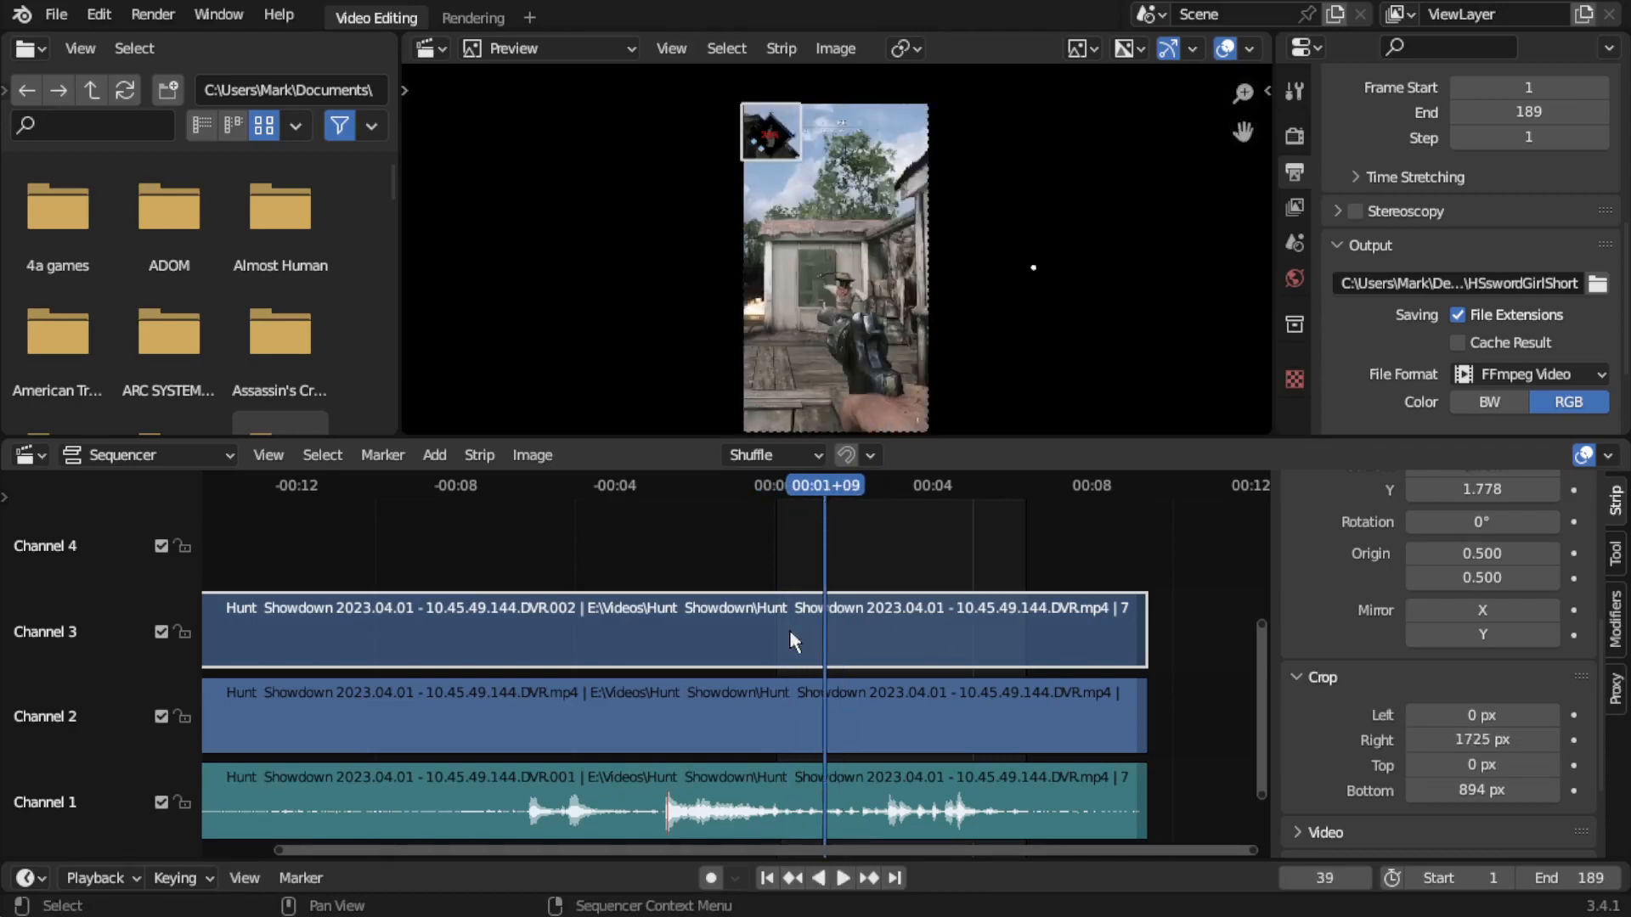
{"action": "left_click", "coordinate": [837, 879]}
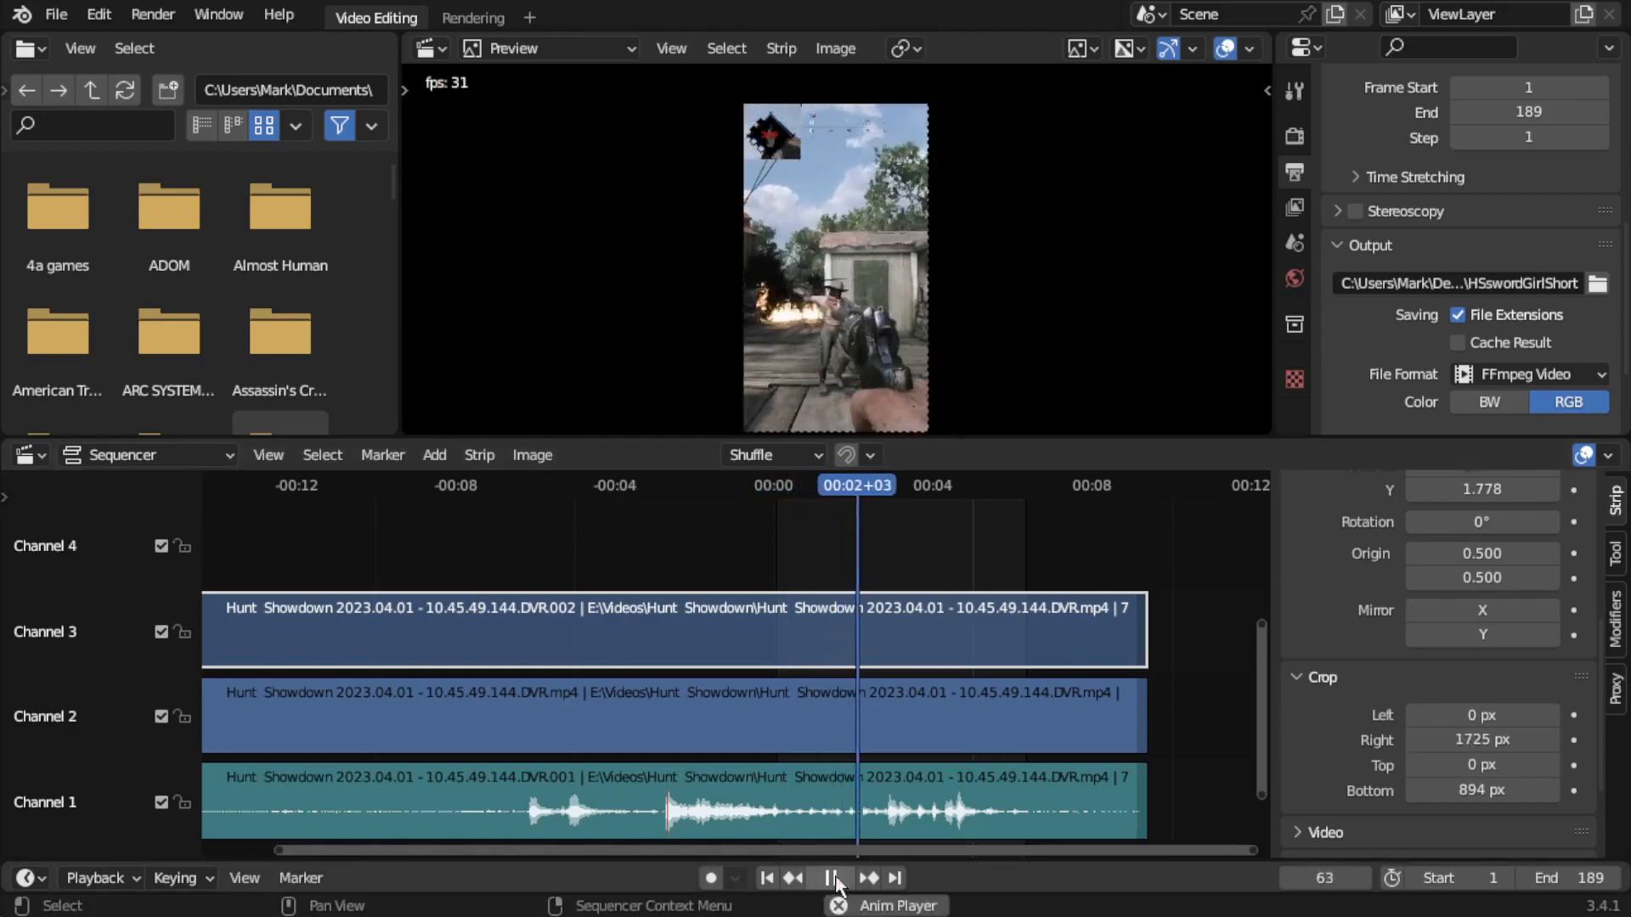
{"action": "left_click", "coordinate": [833, 878]}
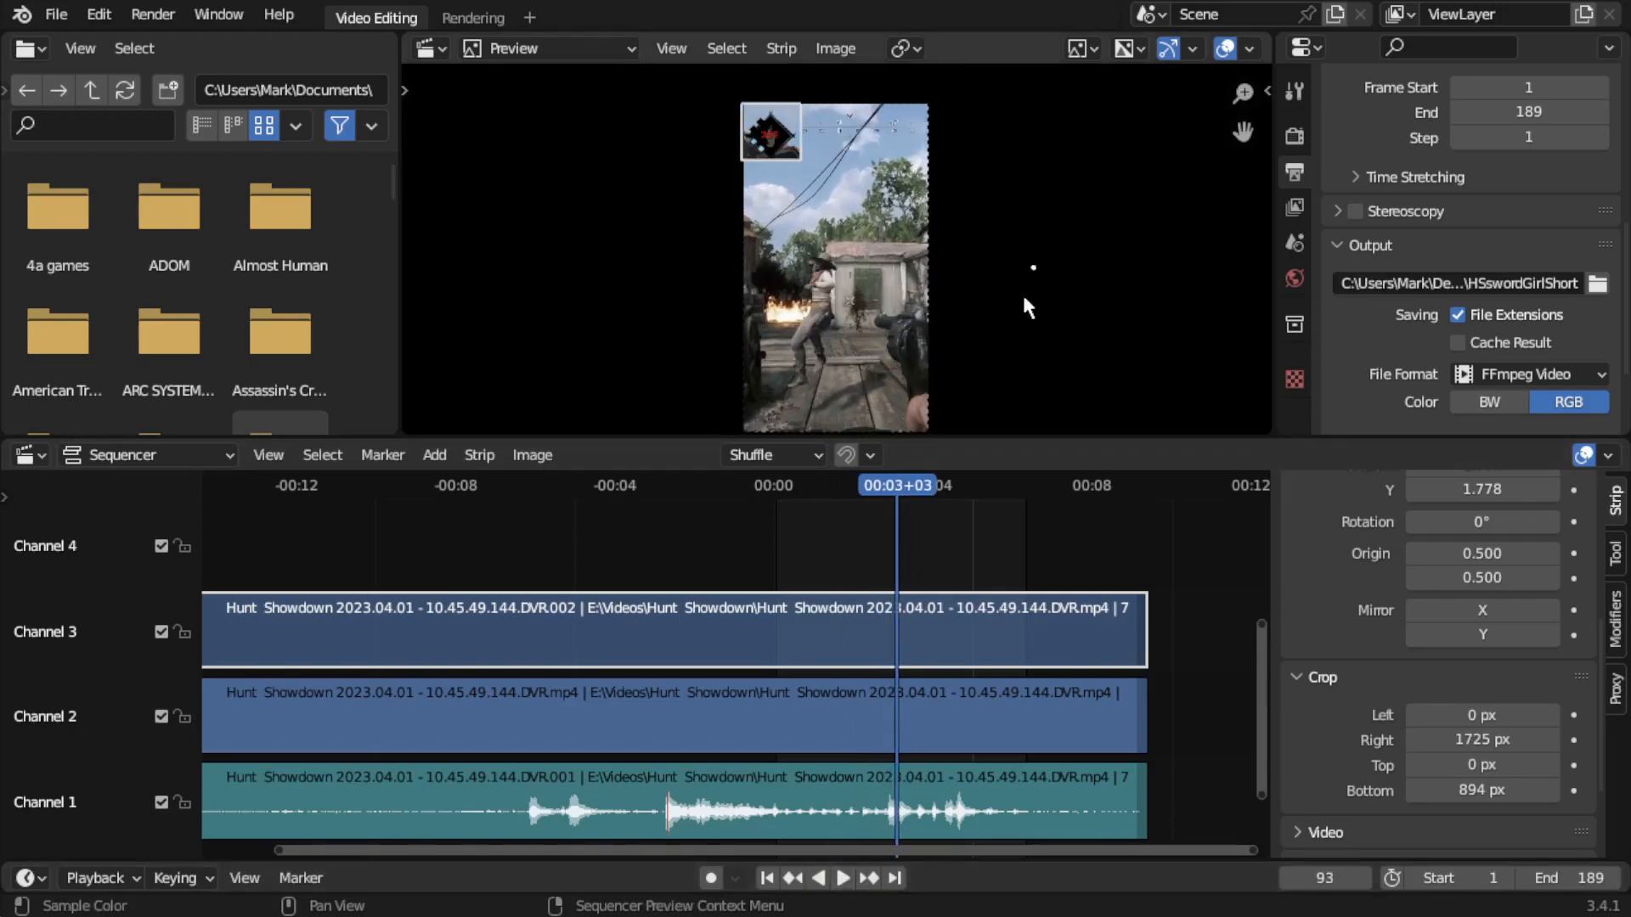
Widen the overlay strip to Scale X 2.408 and move it back into frame with Position X 1781.796 px.
{"action": "scroll", "coordinate": [1499, 578], "scroll_direction": "up", "scroll_amount": 4}
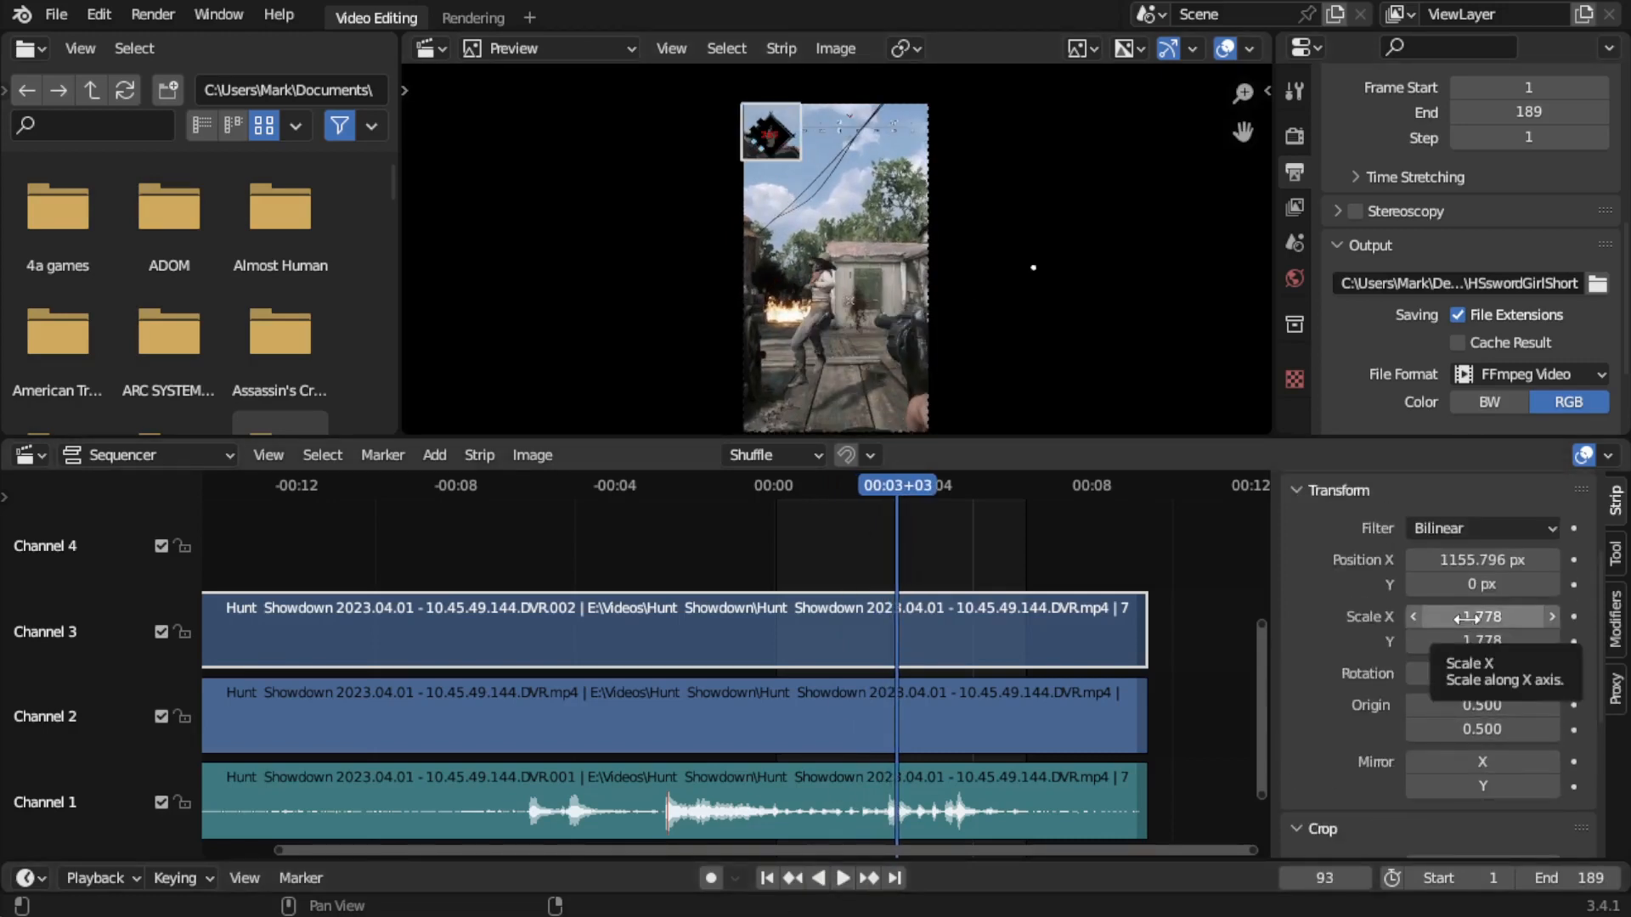
{"action": "left_click_drag", "start_coordinate": [1467, 616], "coordinate": [1525, 617]}
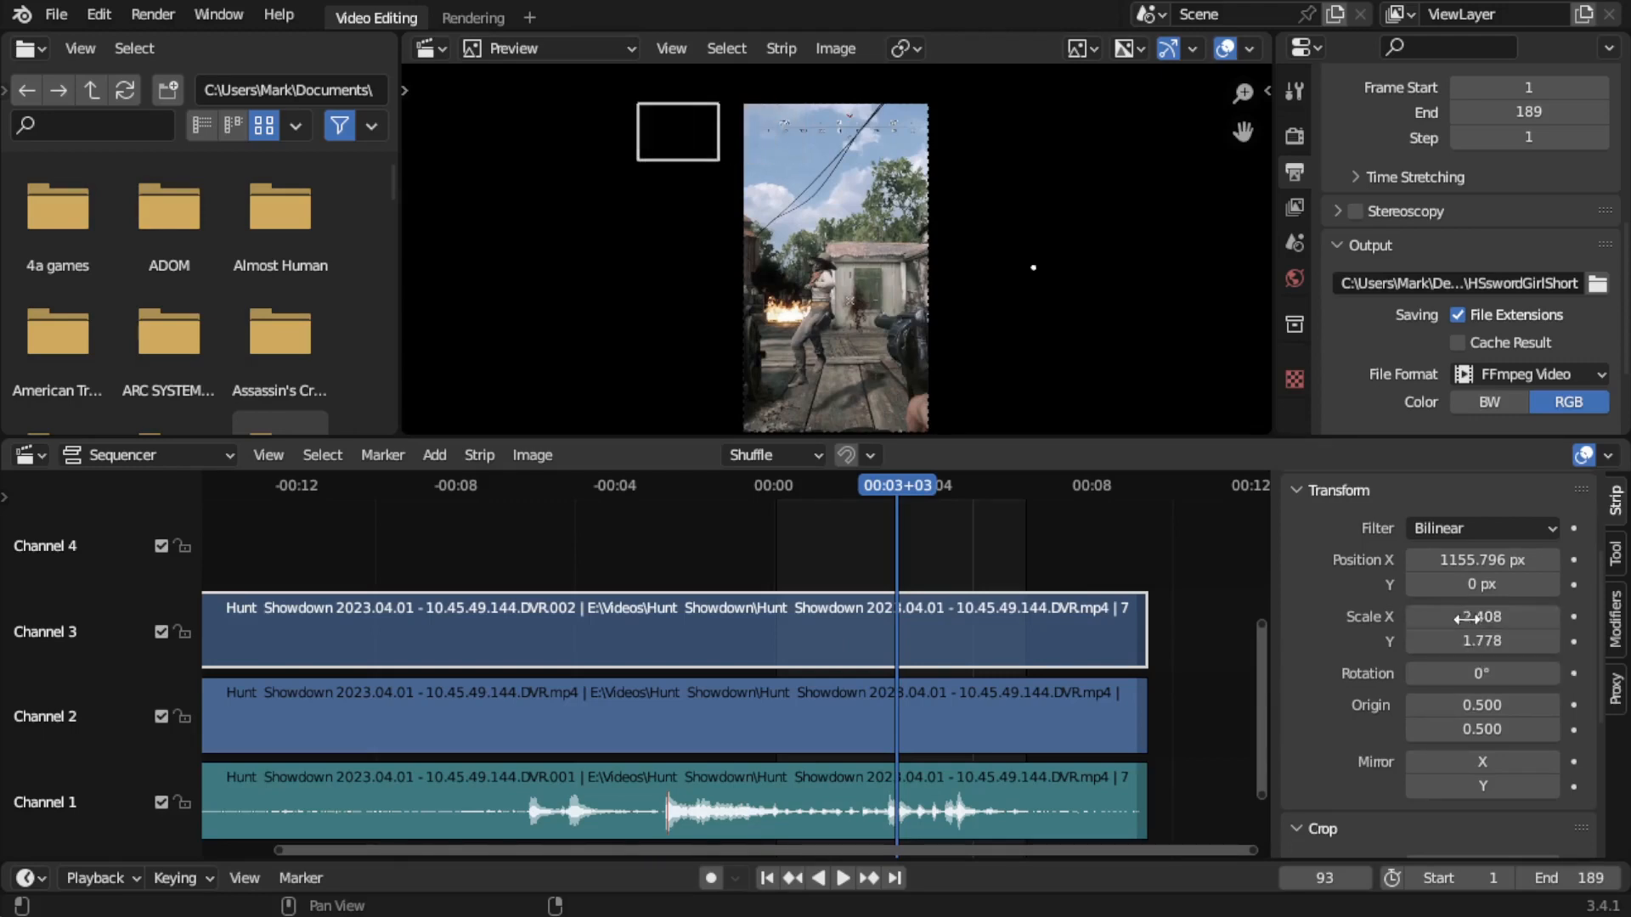
{"action": "mouse_move", "coordinate": [1479, 560]}
{"action": "left_mouse_down"}
{"action": "mouse_move", "coordinate": [1529, 560]}
{"action": "mouse_move", "coordinate": [1469, 561]}
{"action": "left_mouse_up"}
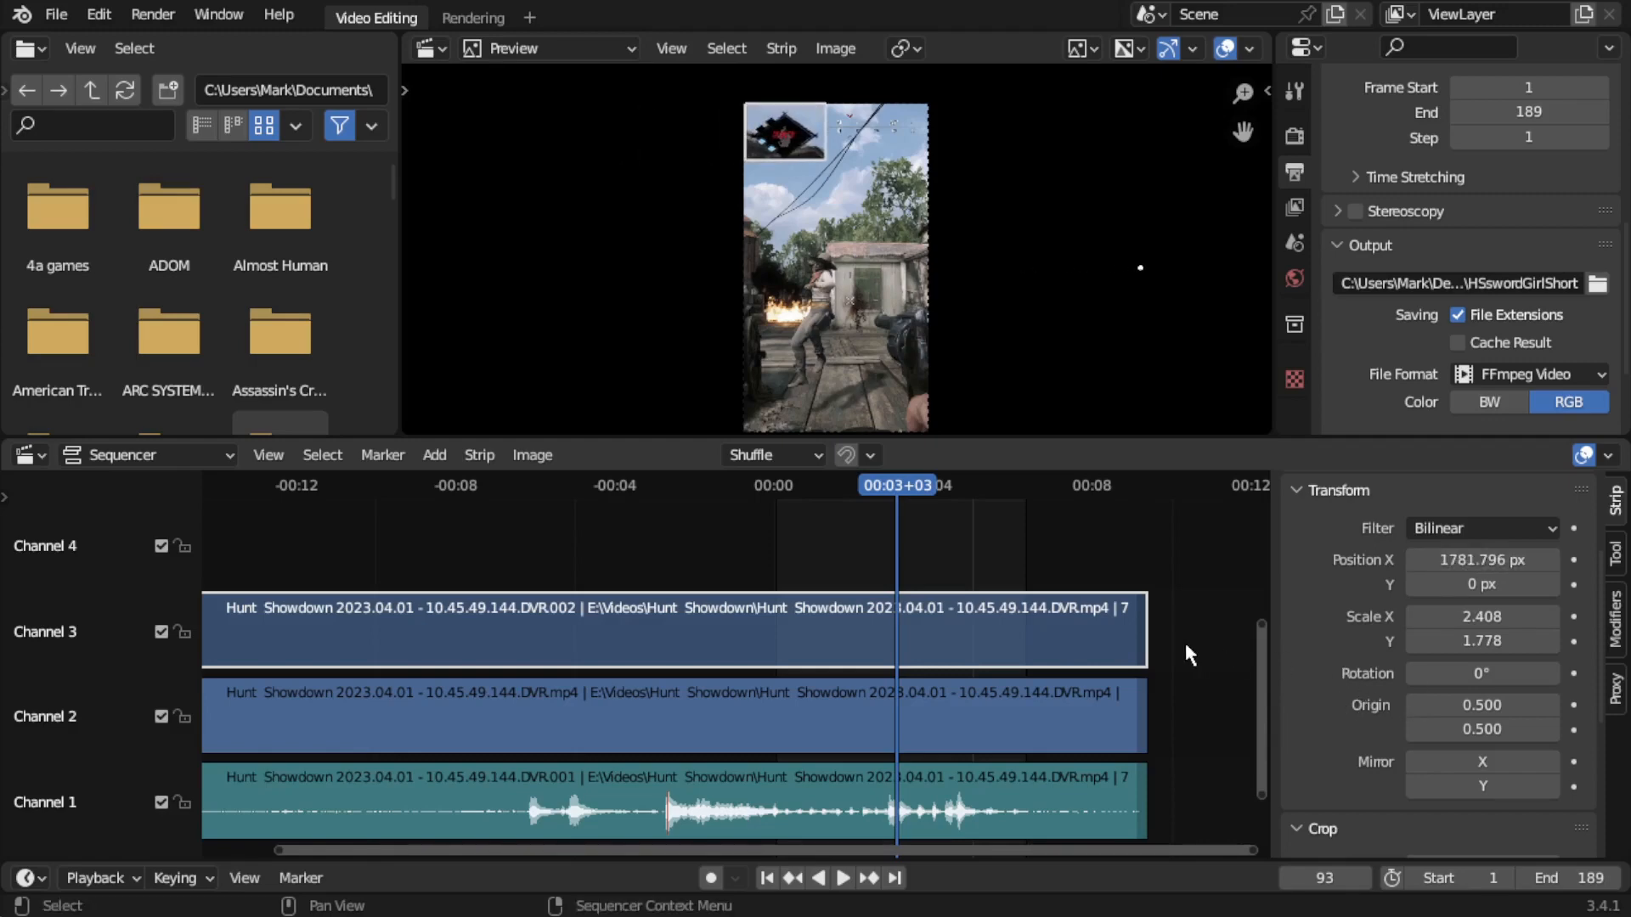